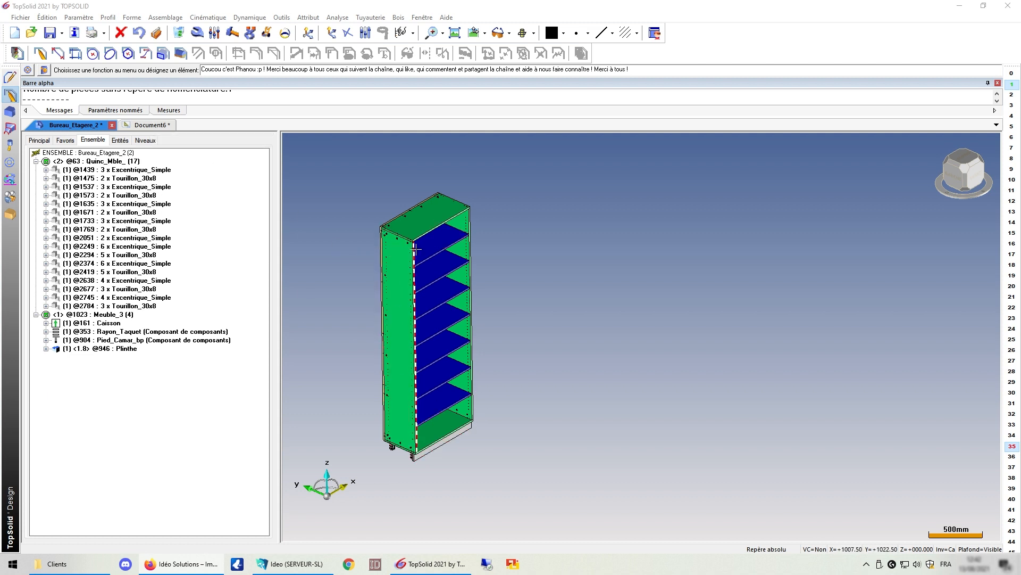
Step: Switch from the 3D assembly to the Document6 draft drawing of the Bureau étagère 2 unit
left_click(153, 127)
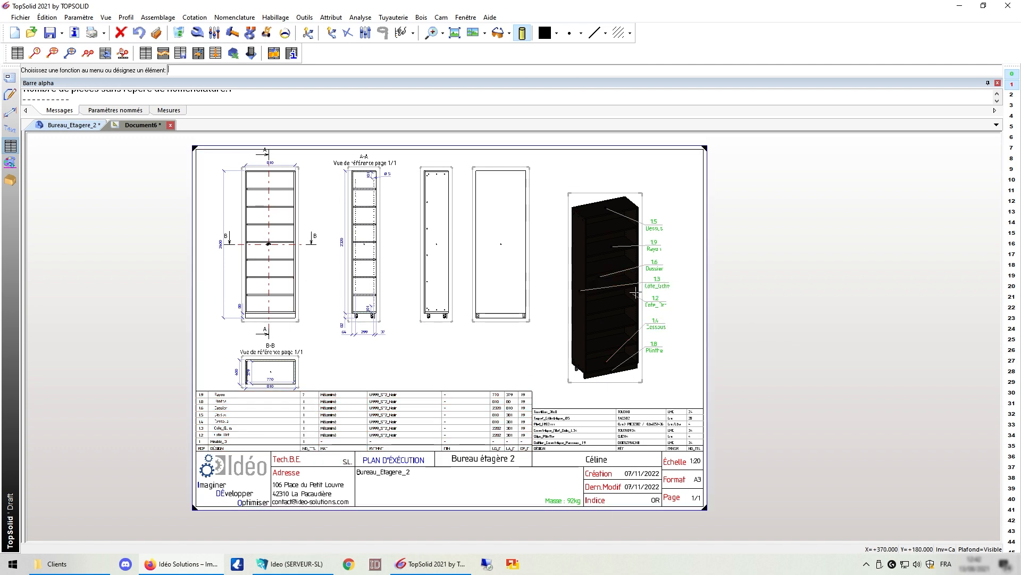
scroll(613, 316, "up", 3)
scroll(528, 348, "down", 2)
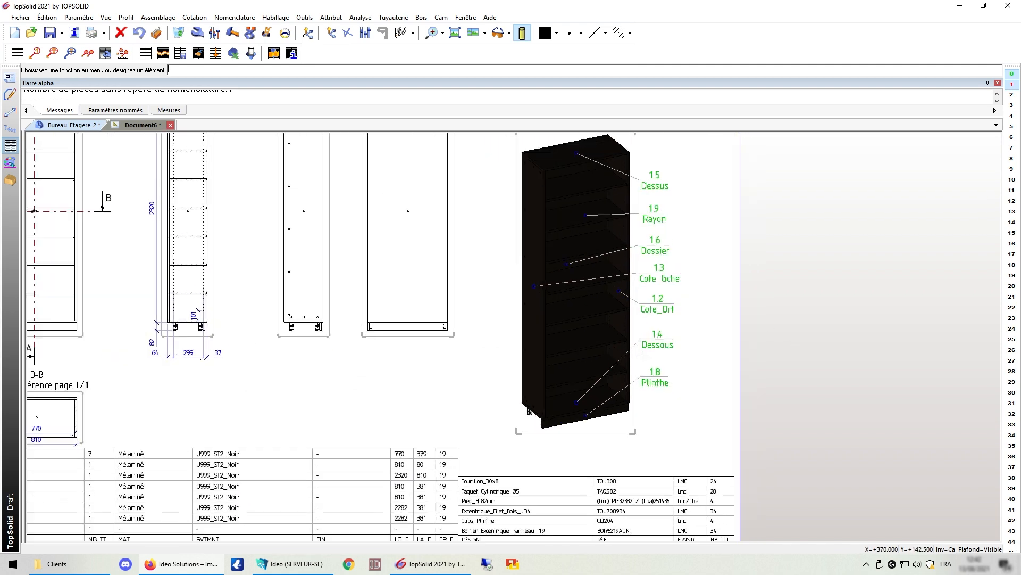
scroll(450, 377, "down", 2)
scroll(363, 413, "up", 2)
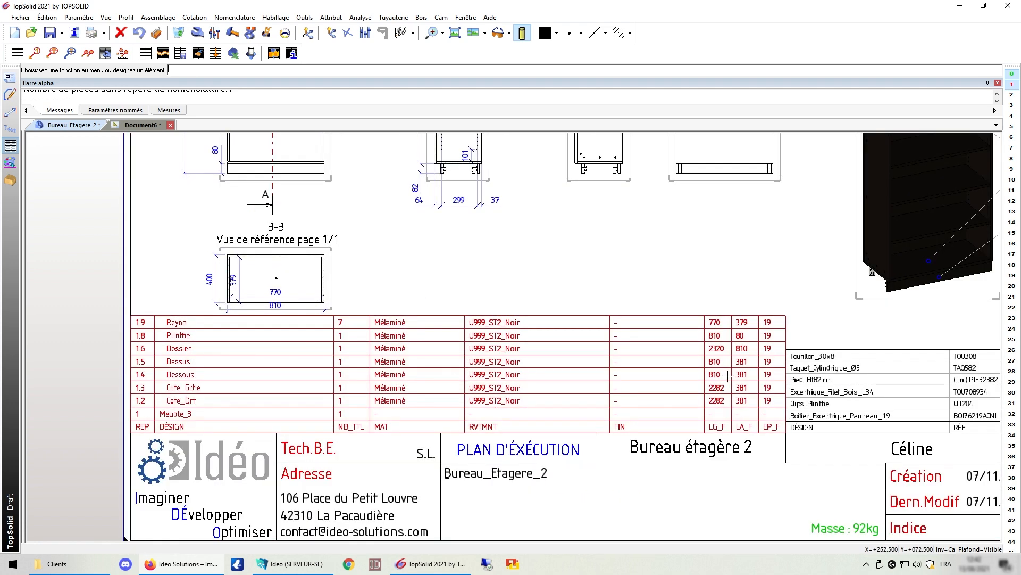
scroll(365, 388, "down", 2)
scroll(738, 388, "up", 2)
scroll(738, 389, "up", 1)
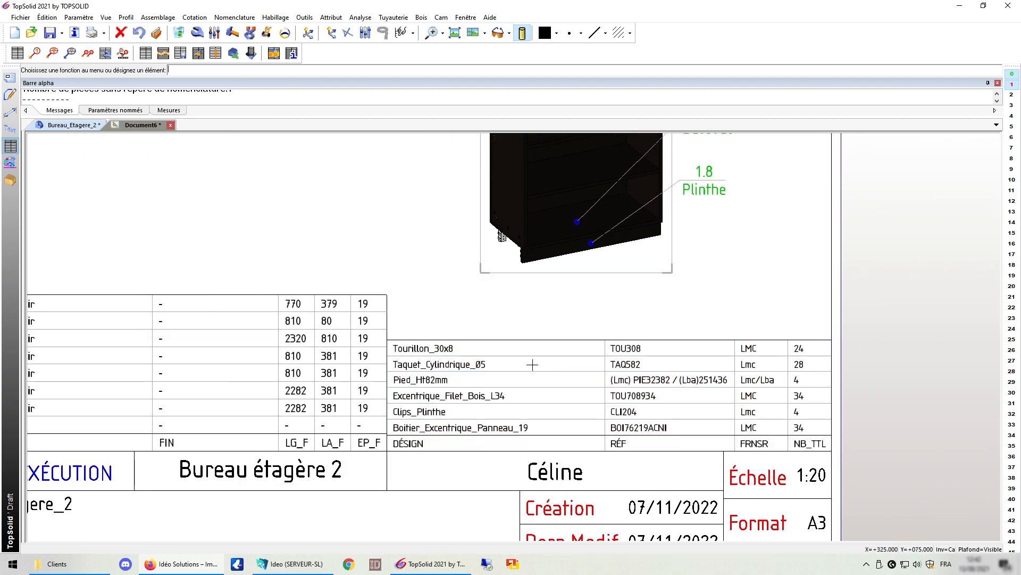
scroll(798, 360, "down", 2)
scroll(800, 361, "down", 1)
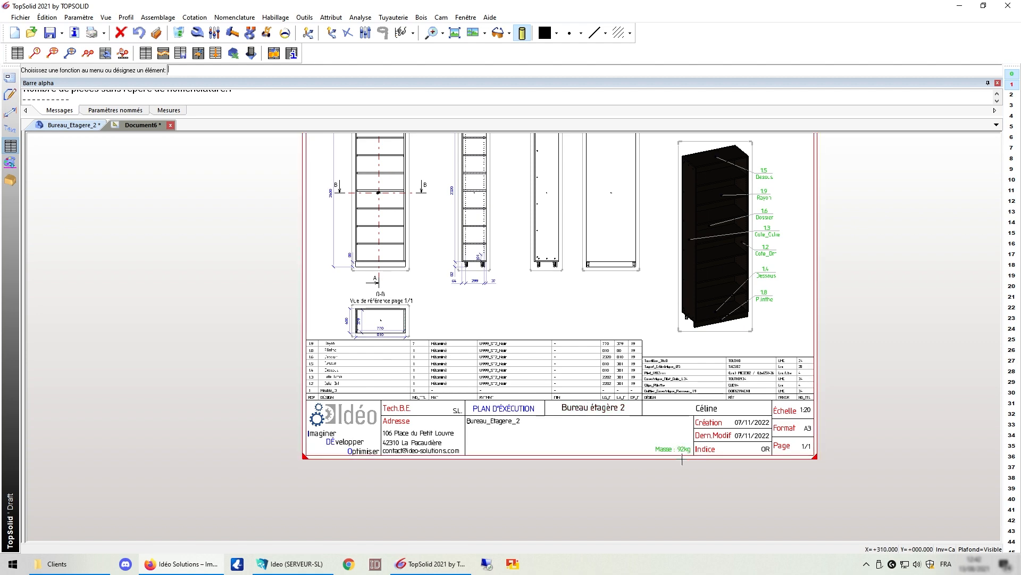
scroll(682, 458, "up", 2)
scroll(547, 458, "down", 1)
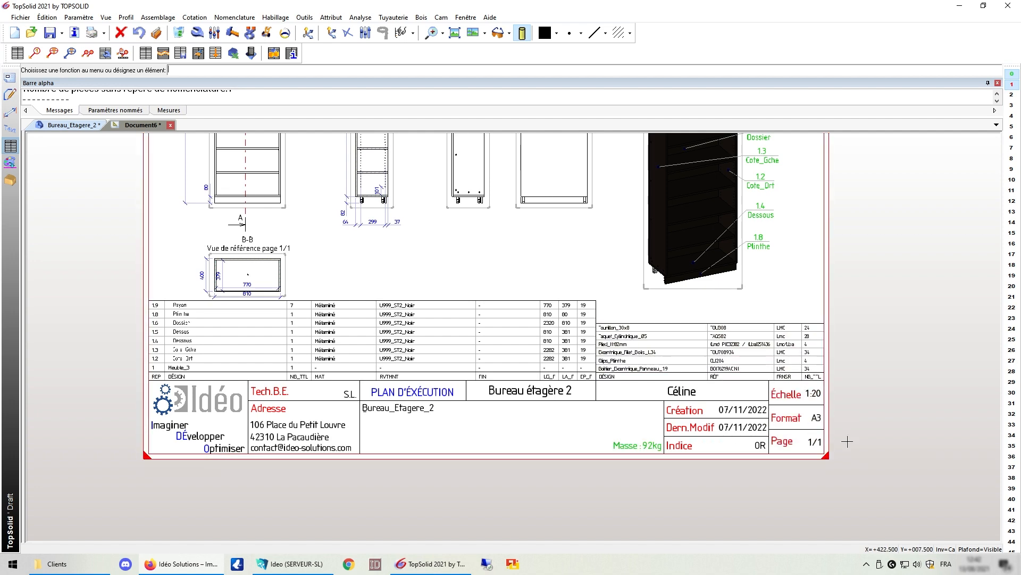
scroll(754, 457, "down", 1)
scroll(342, 485, "down", 3)
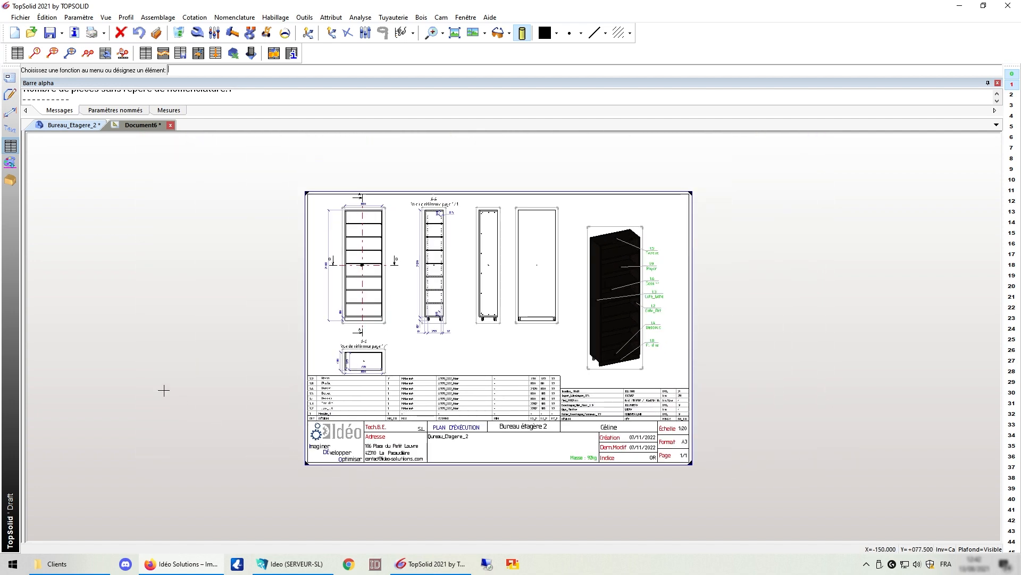
scroll(138, 285, "down", 1)
scroll(543, 371, "up", 2)
scroll(611, 325, "down", 2)
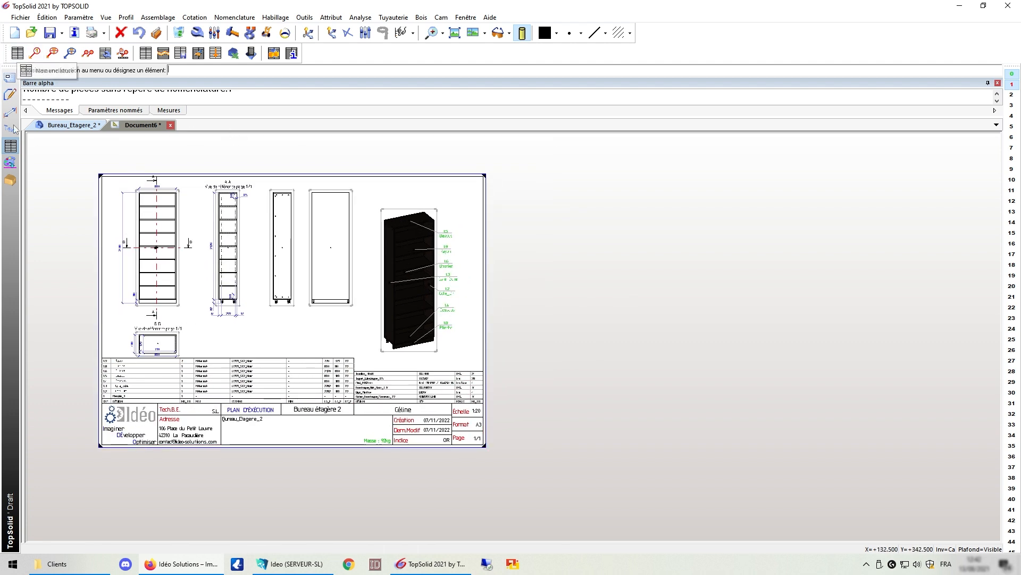
Step: Start a nomenclature table from the Debit template and designate the front view as its source
left_click(230, 18)
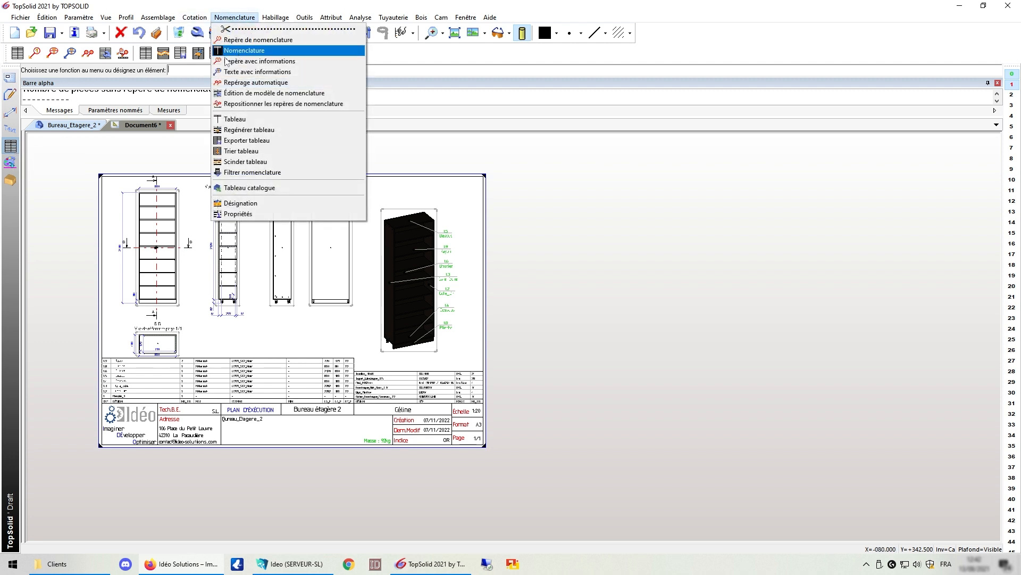
left_click(10, 147)
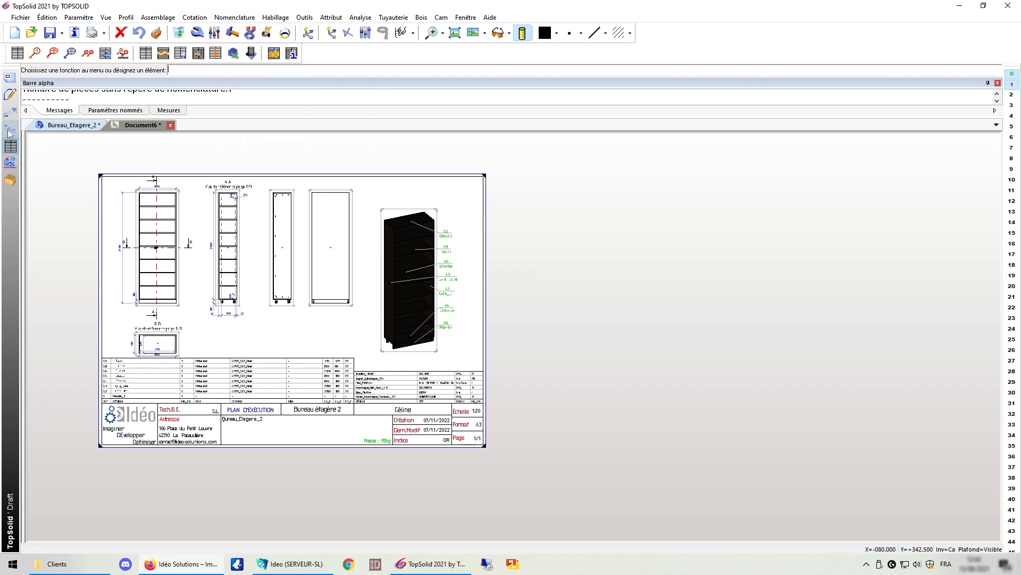
left_click(17, 53)
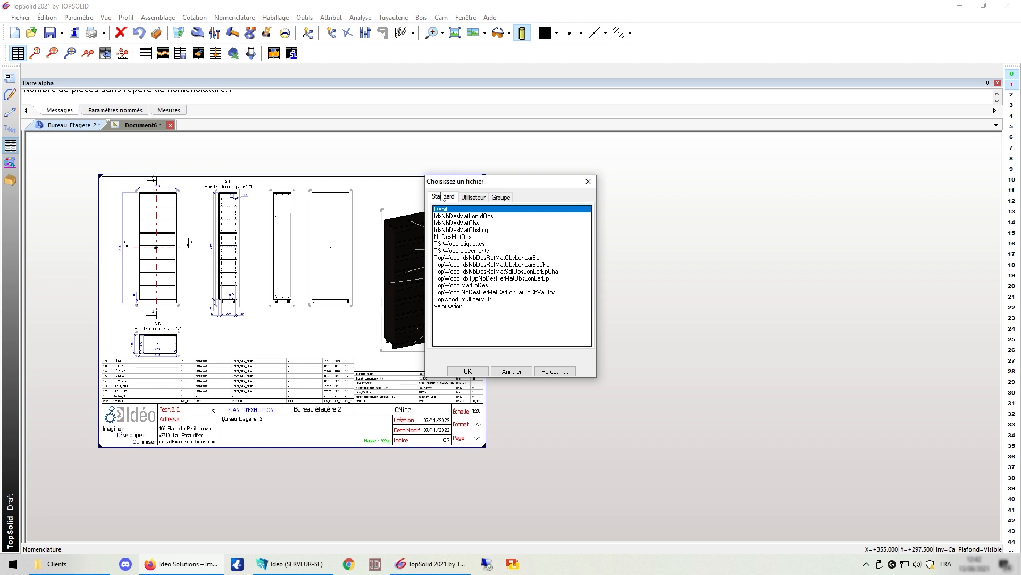
left_click_drag(509, 185, 585, 184)
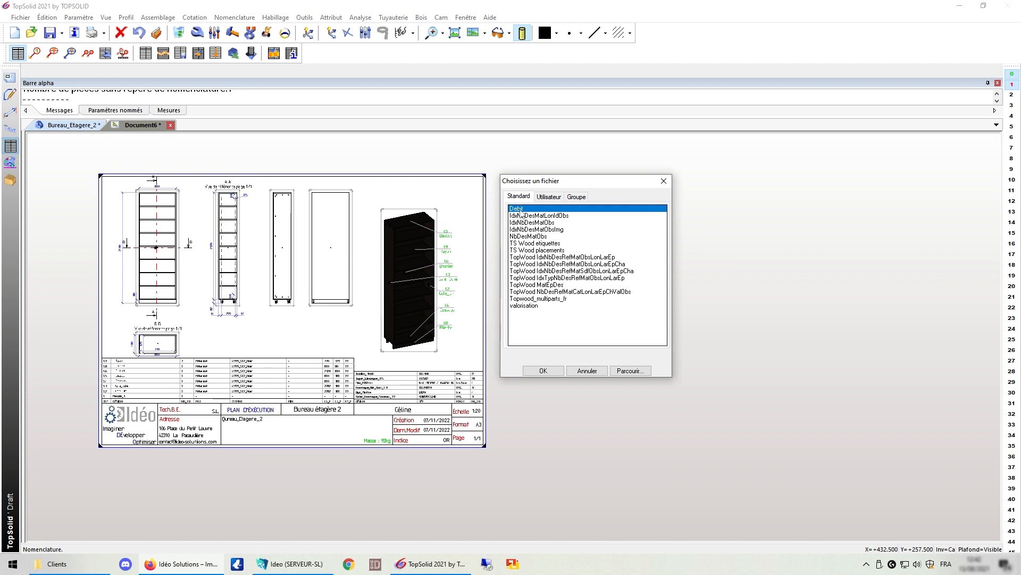
left_click(543, 370)
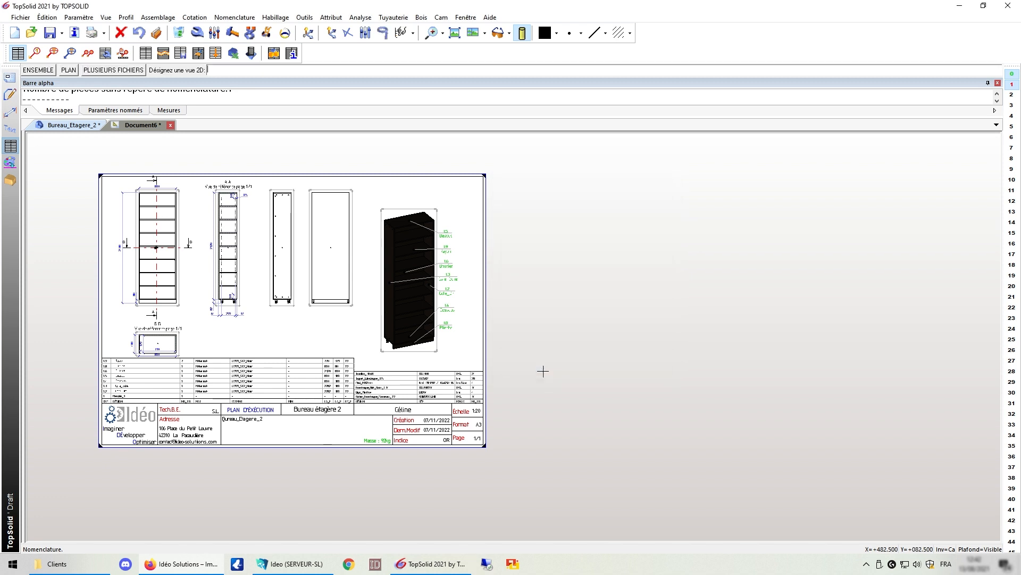
left_click(172, 220)
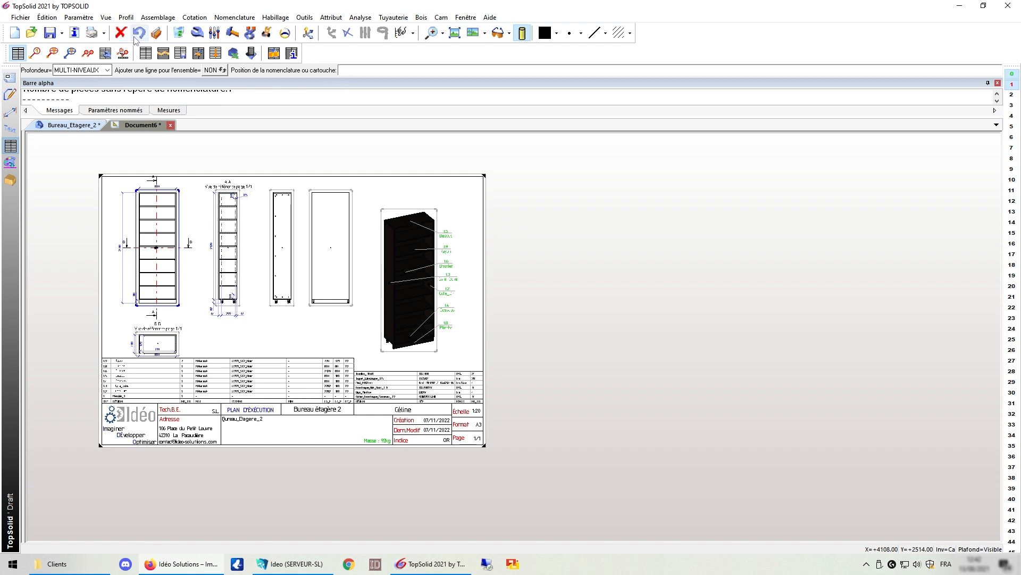
Step: Re-designate the front view and keep the nomenclature depth at MULTI-NIVEAUX
left_click(106, 53)
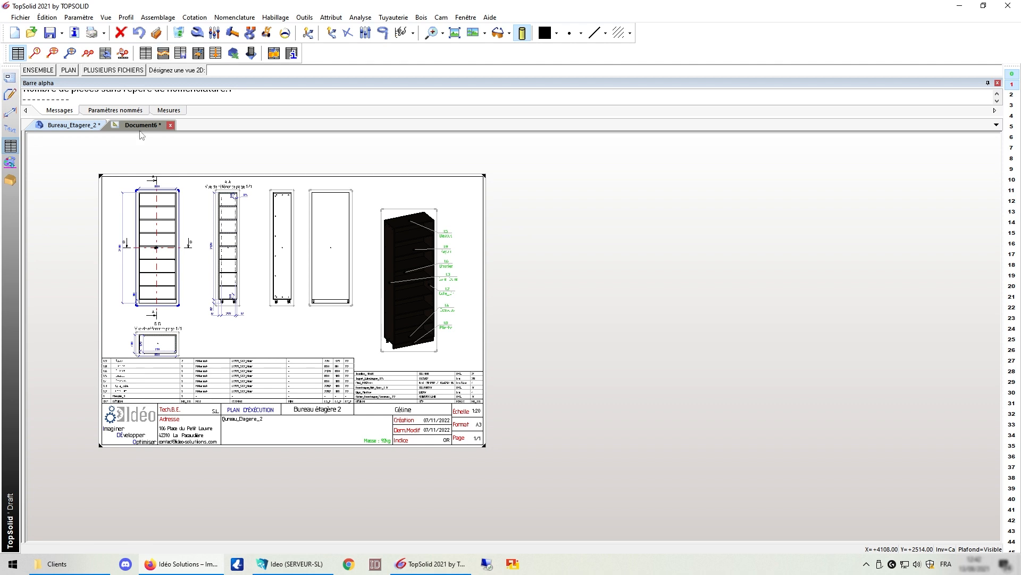
left_click(172, 205)
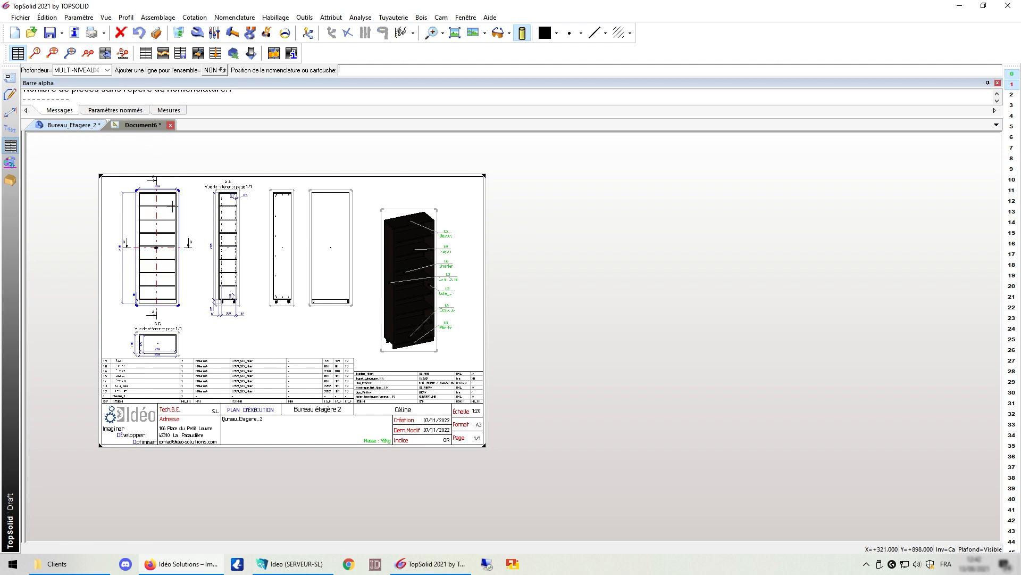
left_click(108, 70)
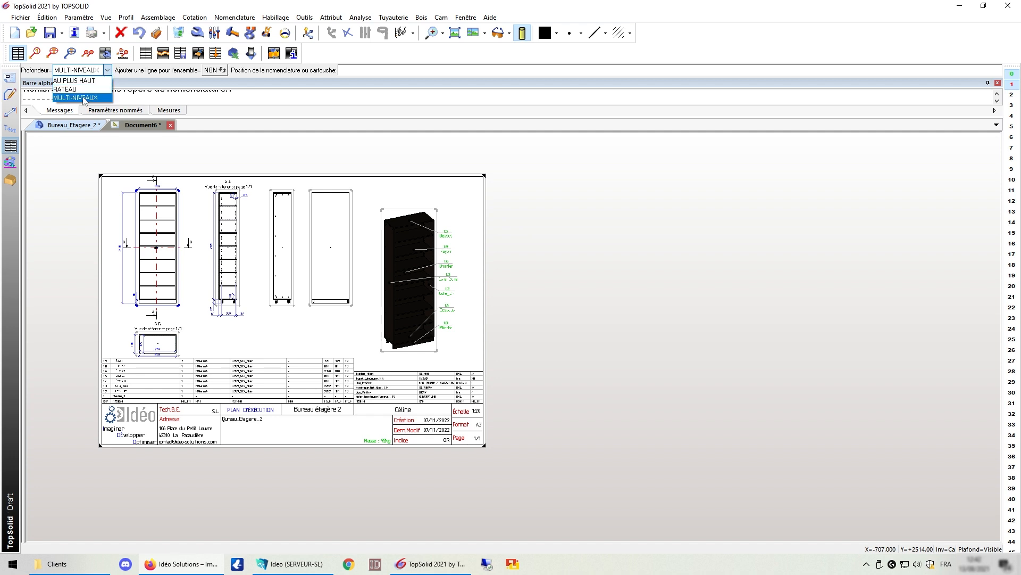
left_click(76, 127)
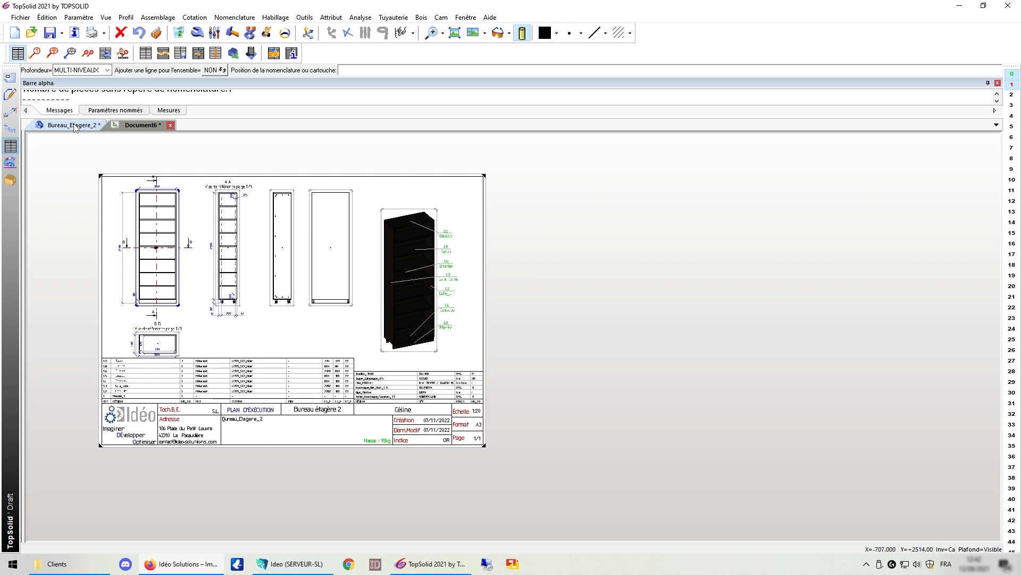
left_click(80, 126)
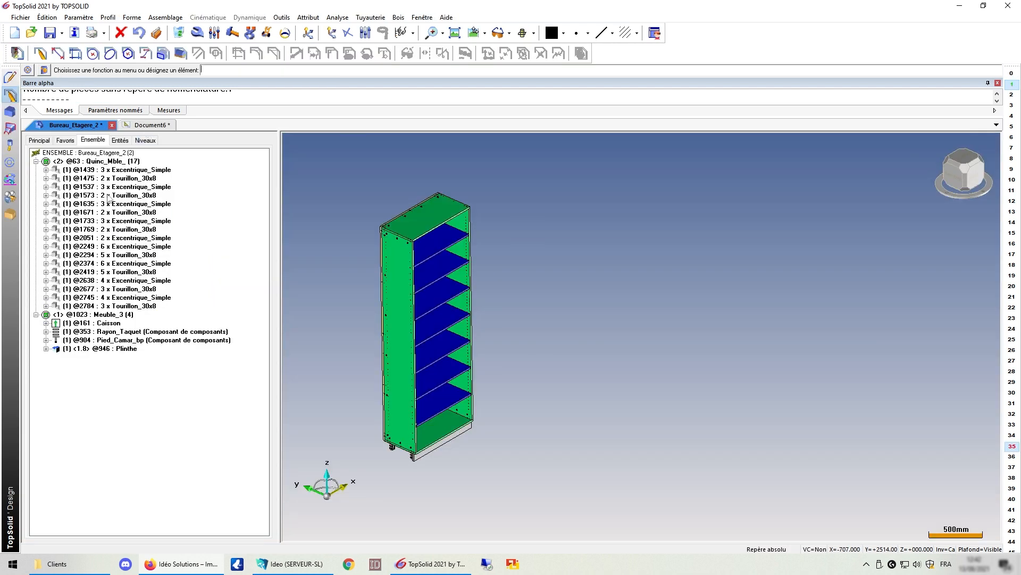
left_click(141, 125)
Step: Insert the Debit nomenclature from the front view and place it right of the sheet
left_click(21, 53)
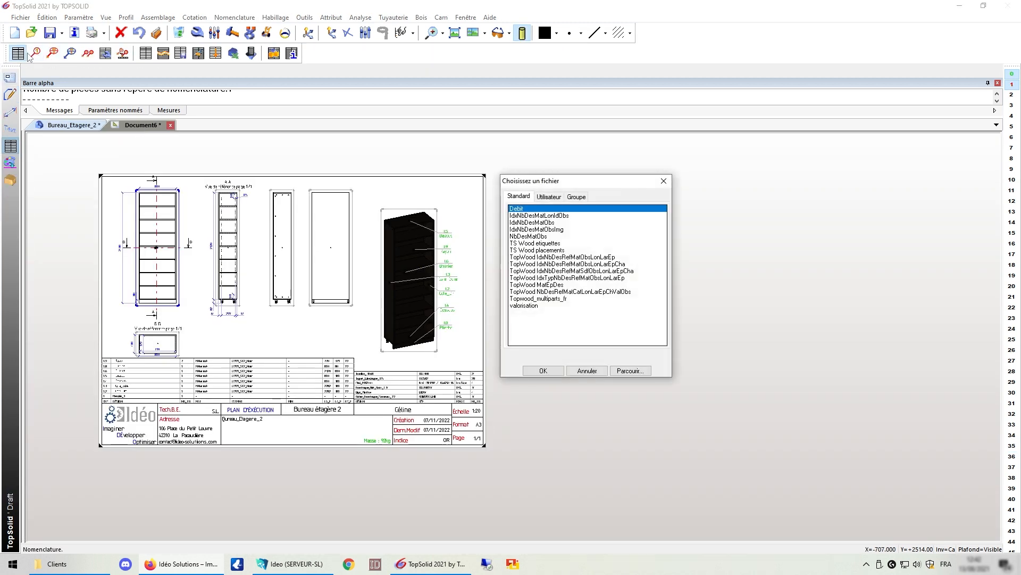
left_click(550, 375)
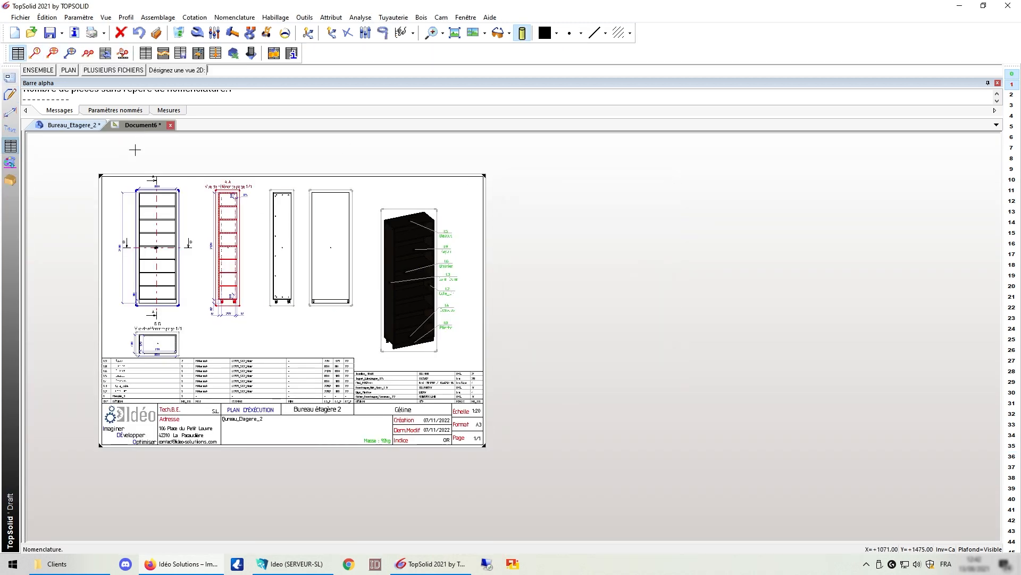
left_click(168, 217)
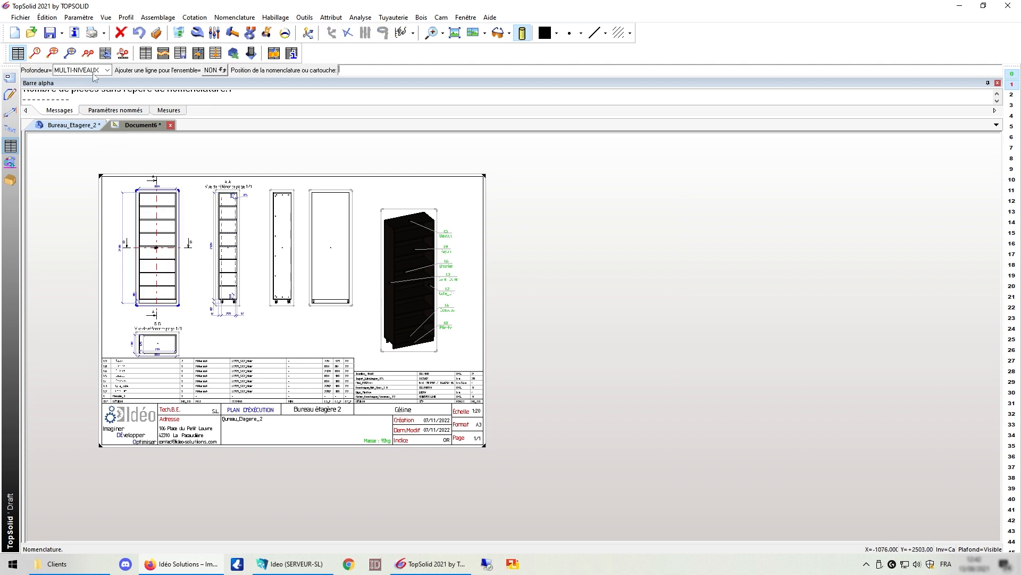
left_click(516, 182)
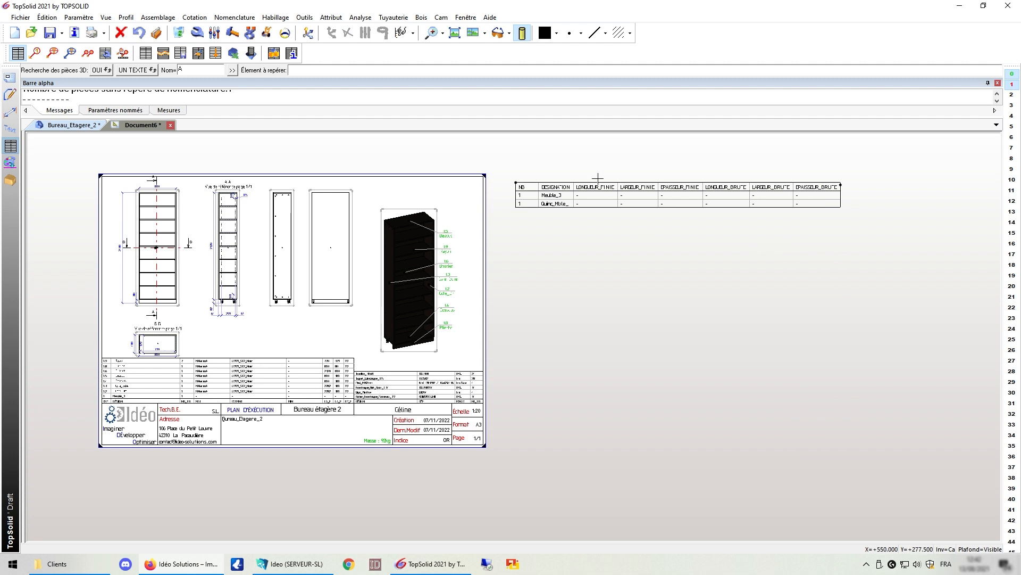
Step: In the table's nomenclature level choices, expand Meuble_3 and Quinc_Mble_ and apply
scroll(598, 179, "up", 2)
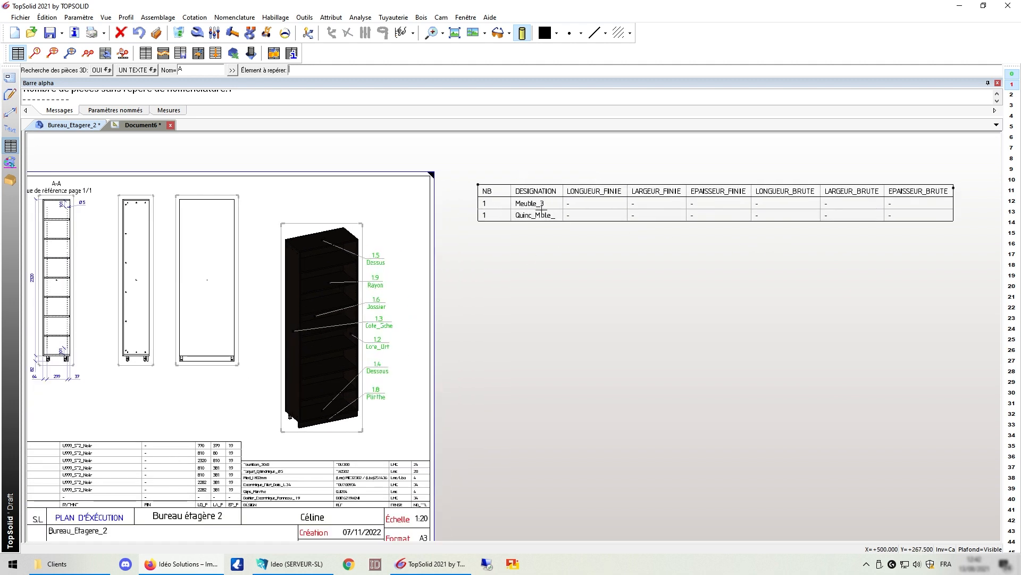
left_click(197, 33)
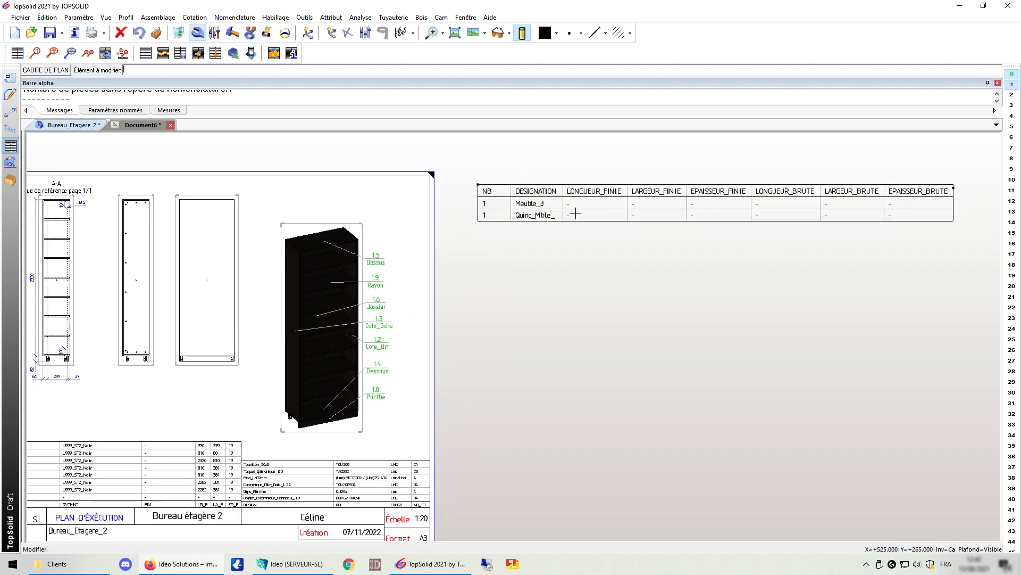
left_click(525, 209)
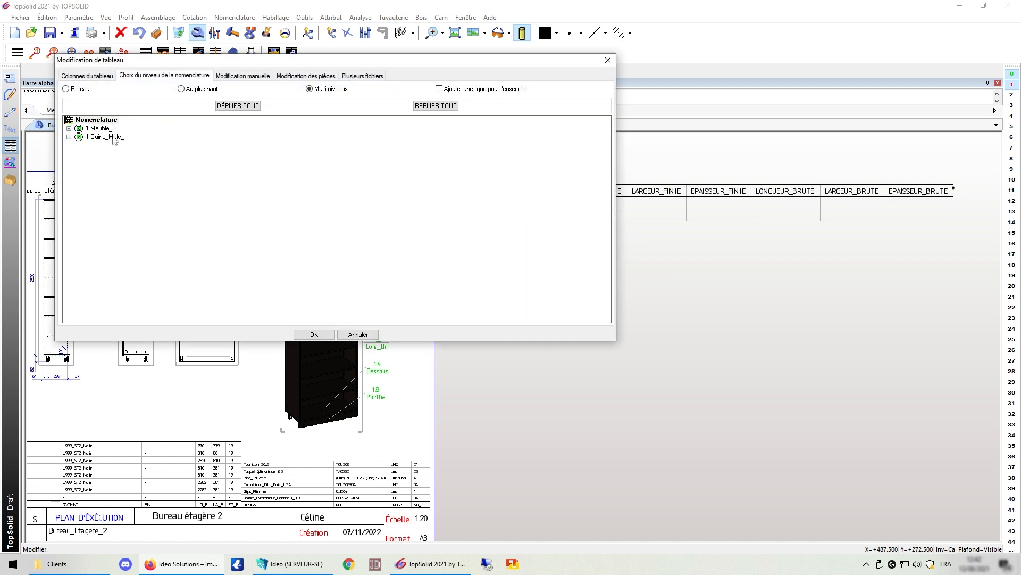
left_click(103, 79)
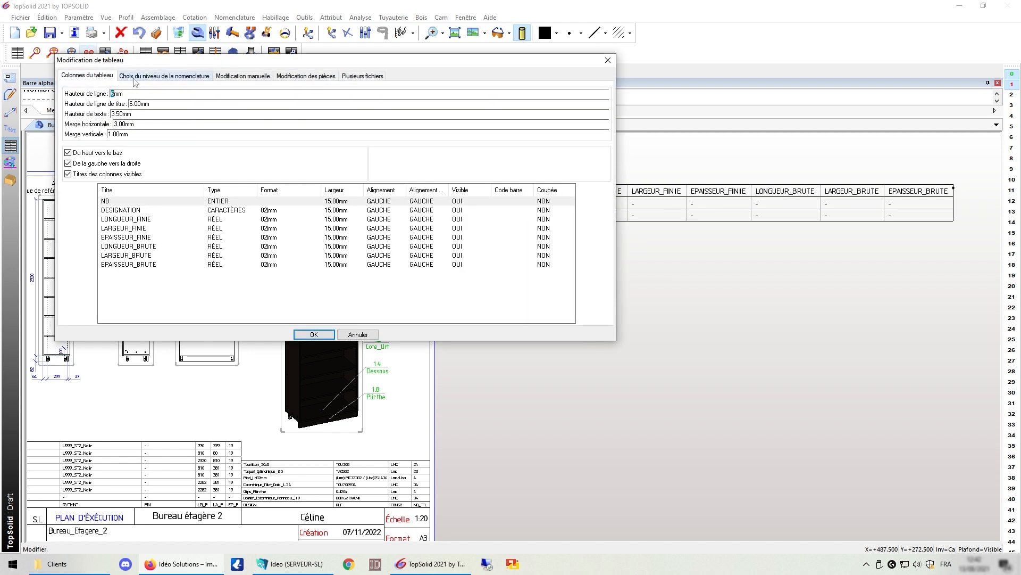
left_click(141, 76)
left_click(68, 128)
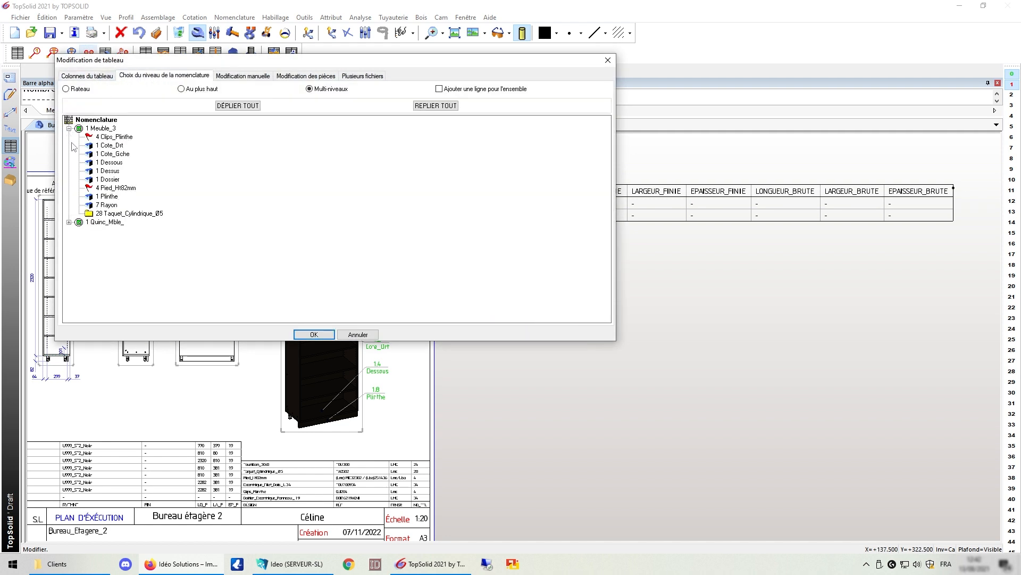
left_click(68, 222)
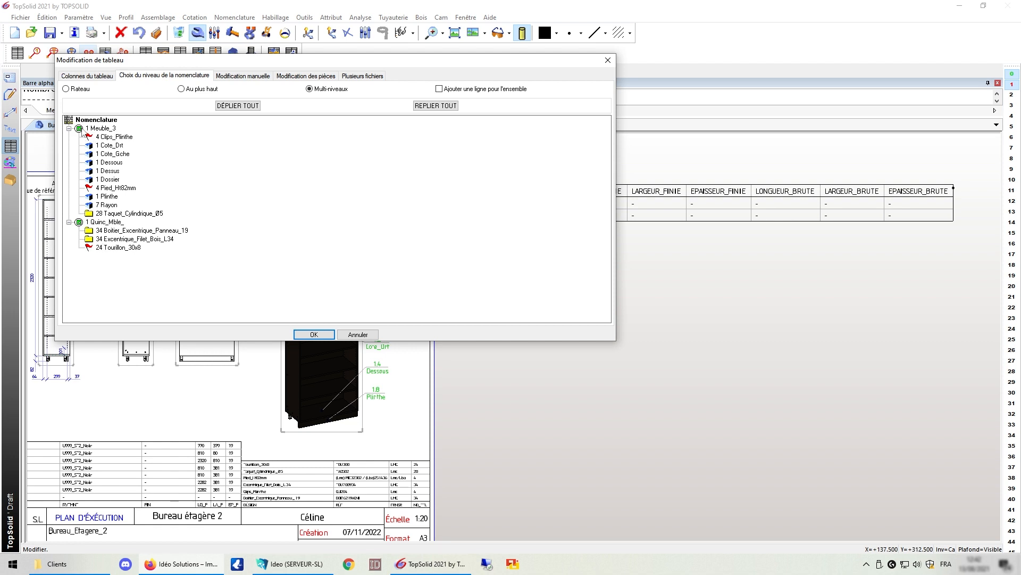
left_click(296, 334)
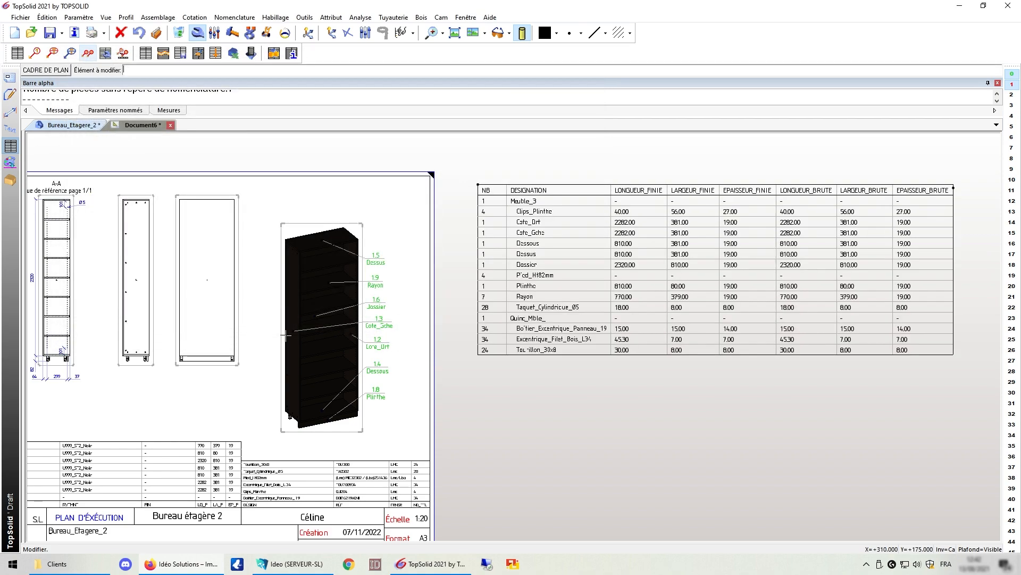
Step: Select the parts table with the Modifier tool to open Modification de tableau
scroll(965, 260, "up", 3)
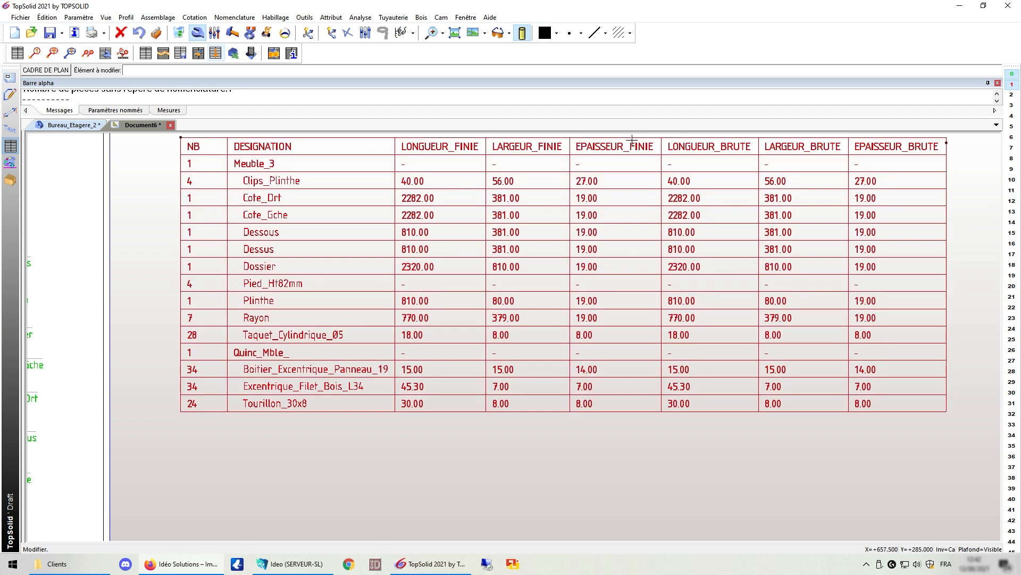
left_click(250, 182)
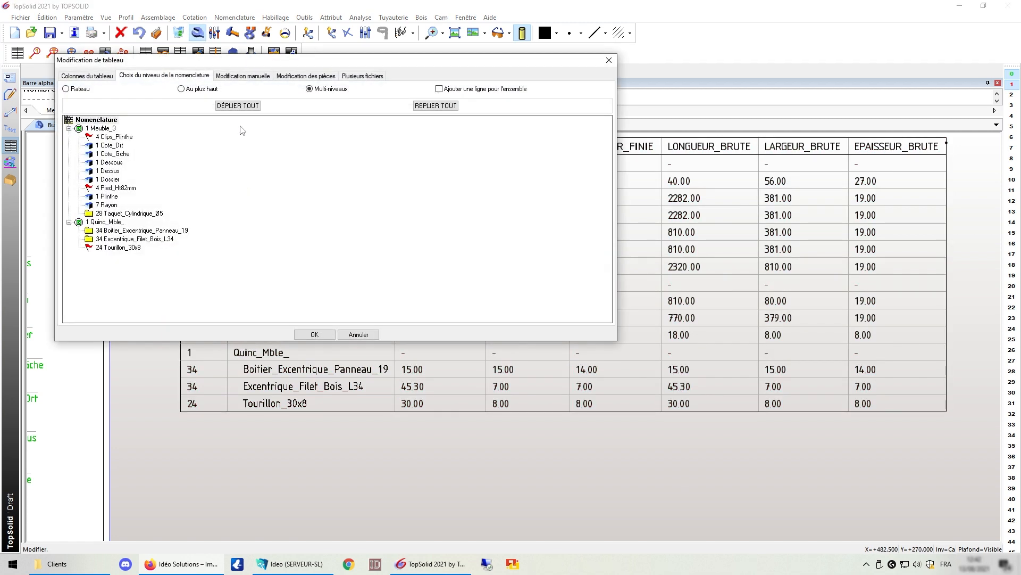
Step: In manual editing, uncheck Clips_Plinthe, Pied_Ht82mm, Quinc_Mble_ and Tourillon_30x8, then apply
left_click(232, 77)
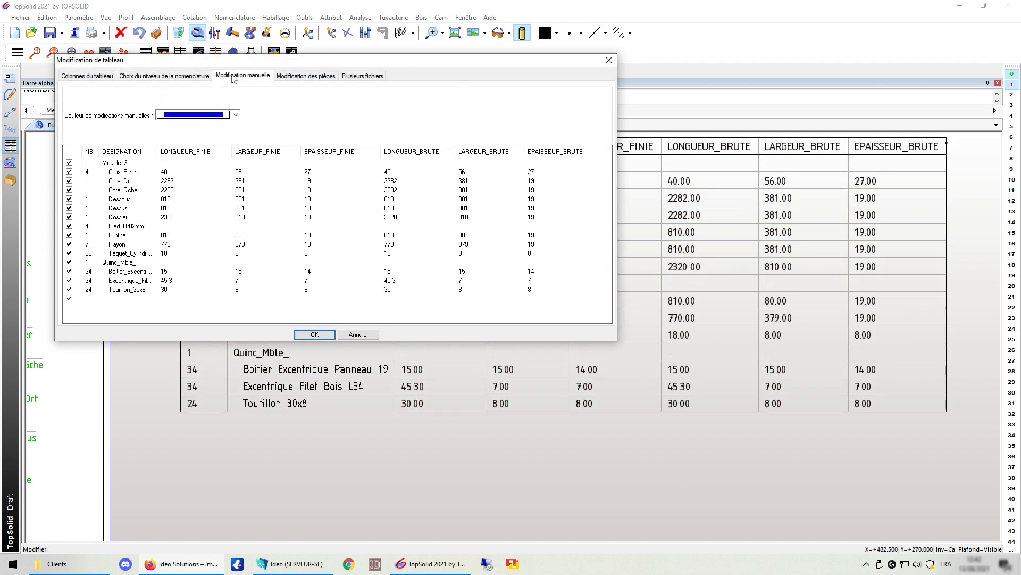
left_click(69, 172)
left_click(69, 226)
left_click(69, 262)
left_click(69, 289)
left_click(314, 334)
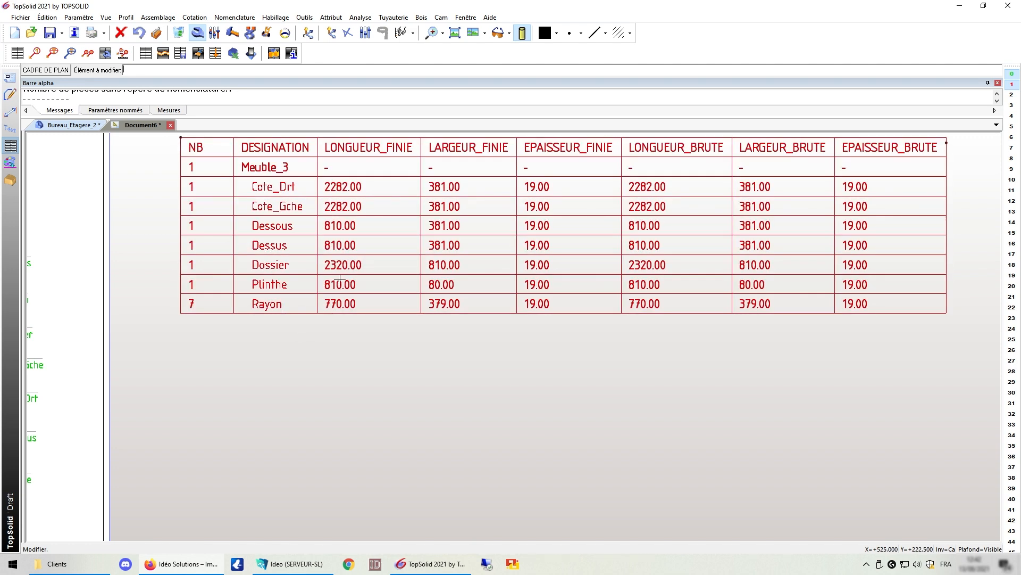
scroll(340, 284, "down", 2)
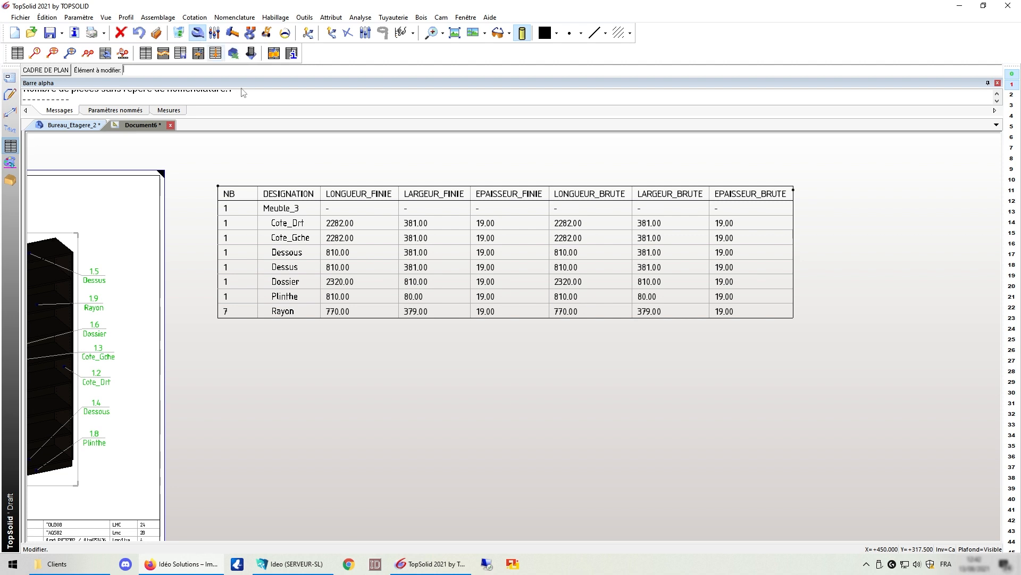
Step: In Colonnes du tableau, set EPAISSEUR_BRUTE's Visible option to NON and apply
left_click(297, 230)
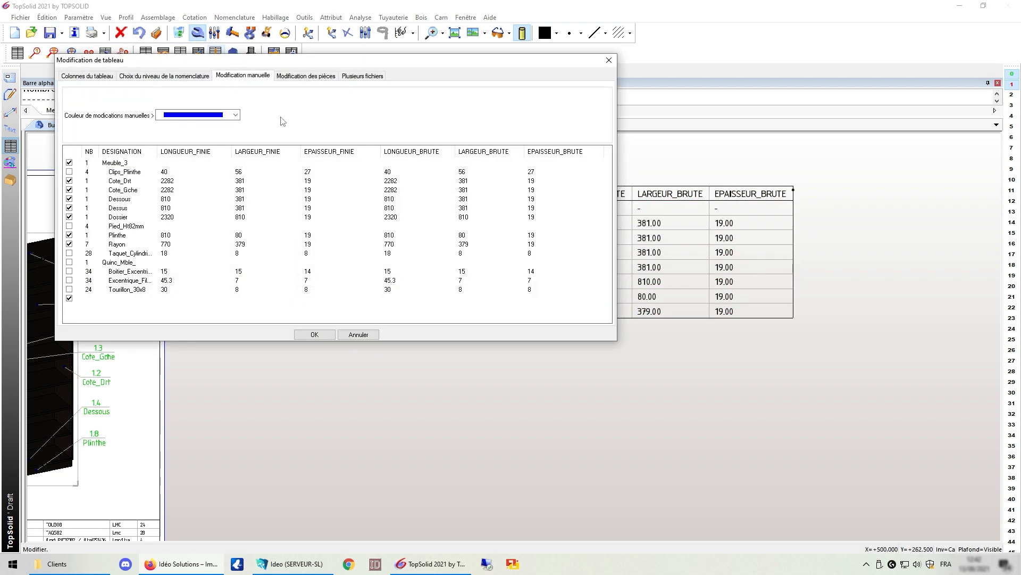
left_click(85, 77)
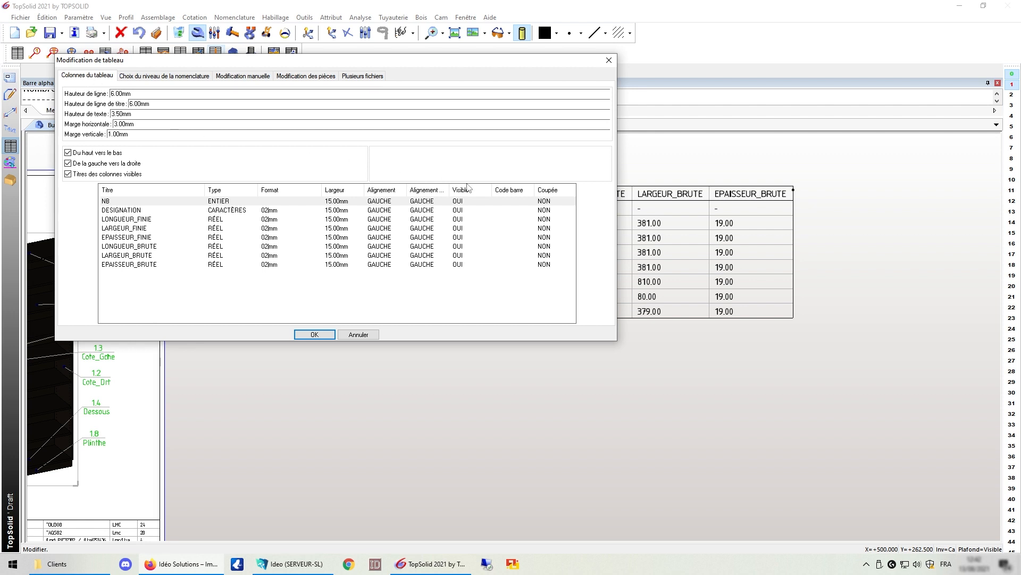
left_click_drag(540, 64, 664, 125)
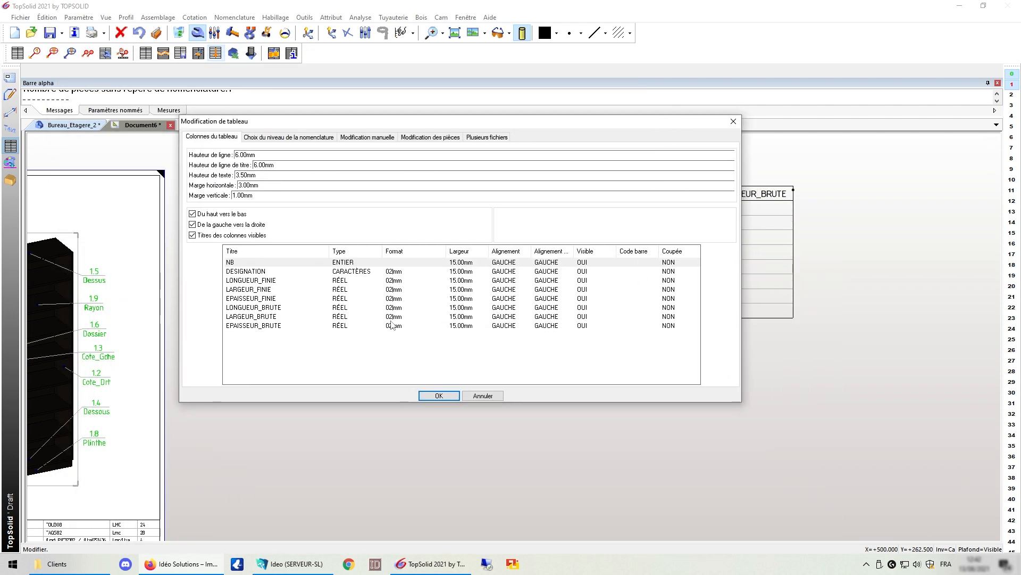
left_click(268, 326)
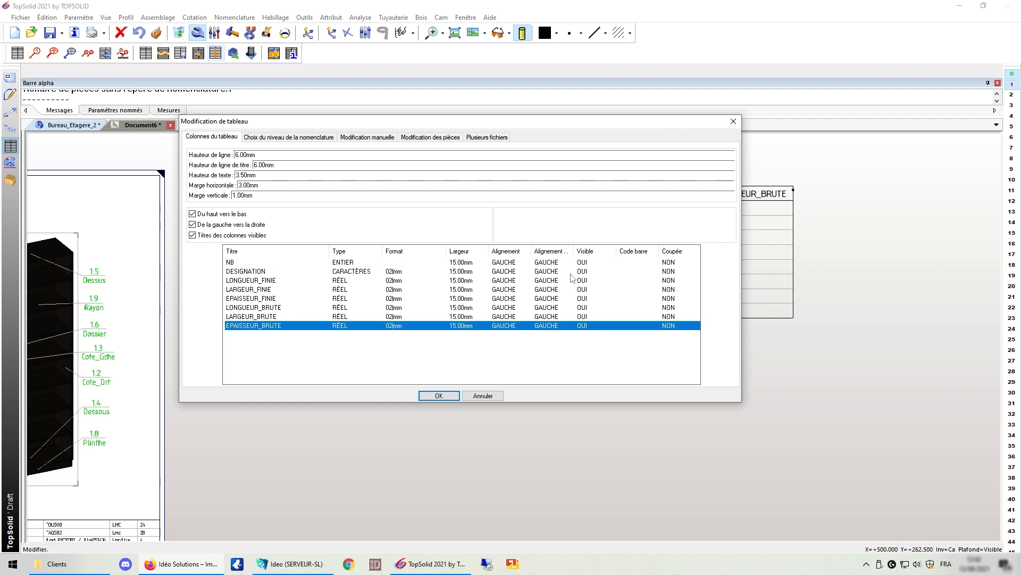
left_click(585, 326)
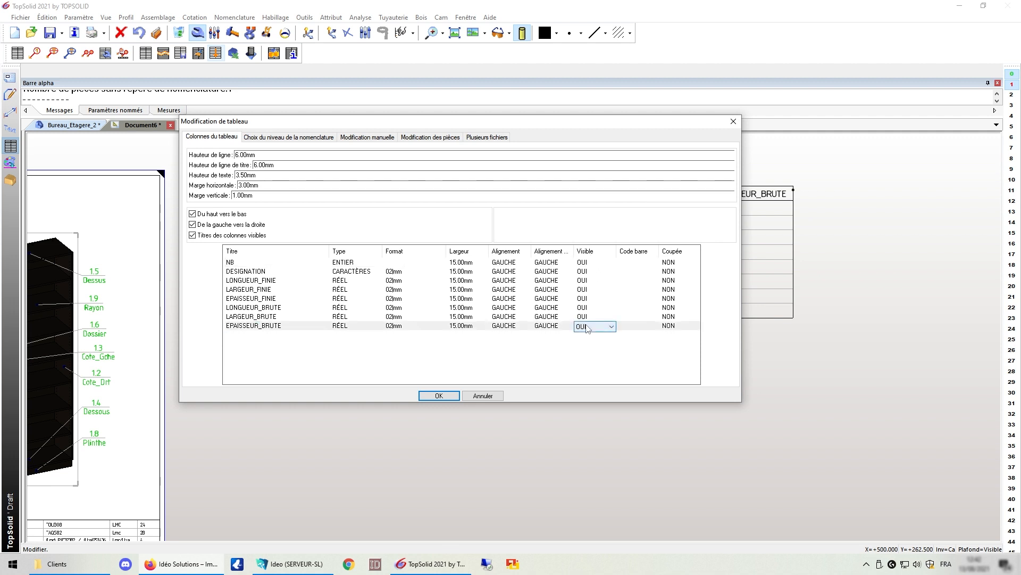
left_click(588, 326)
left_click(585, 343)
left_click(439, 395)
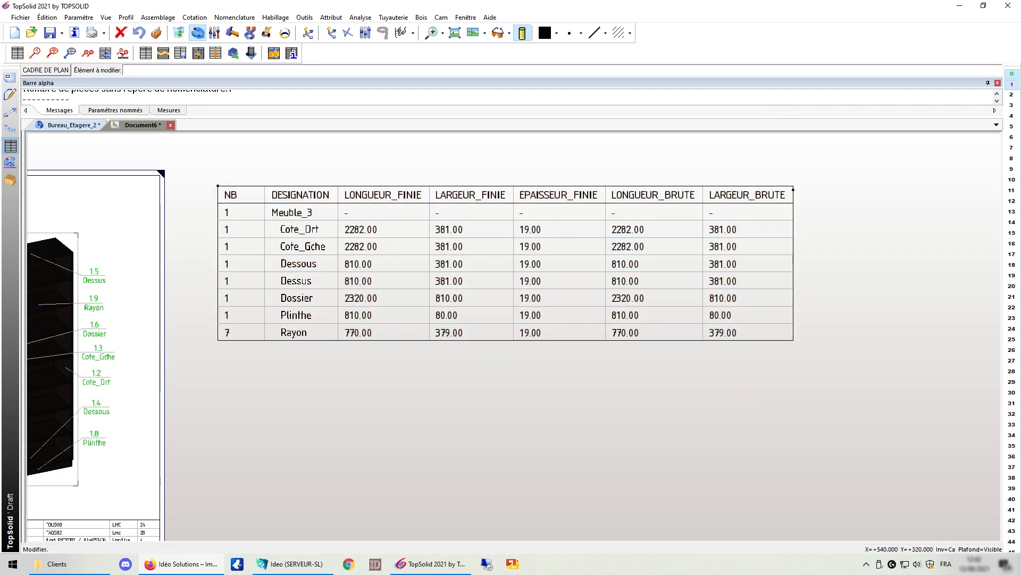
Step: Append a personal-name suffix to the Cote_Drt designation in manual editing and apply
left_click(371, 248)
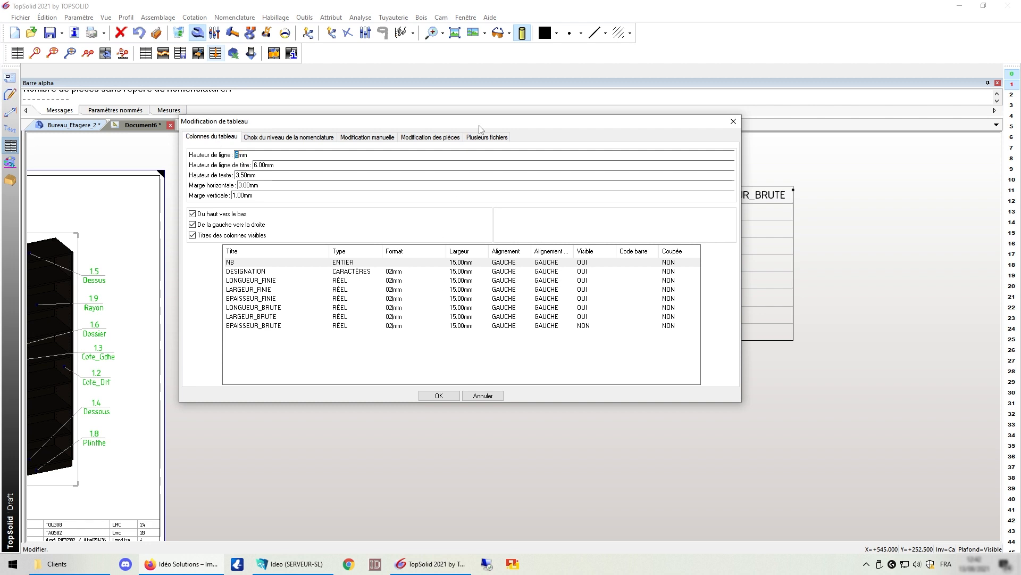
left_click_drag(469, 124, 508, 218)
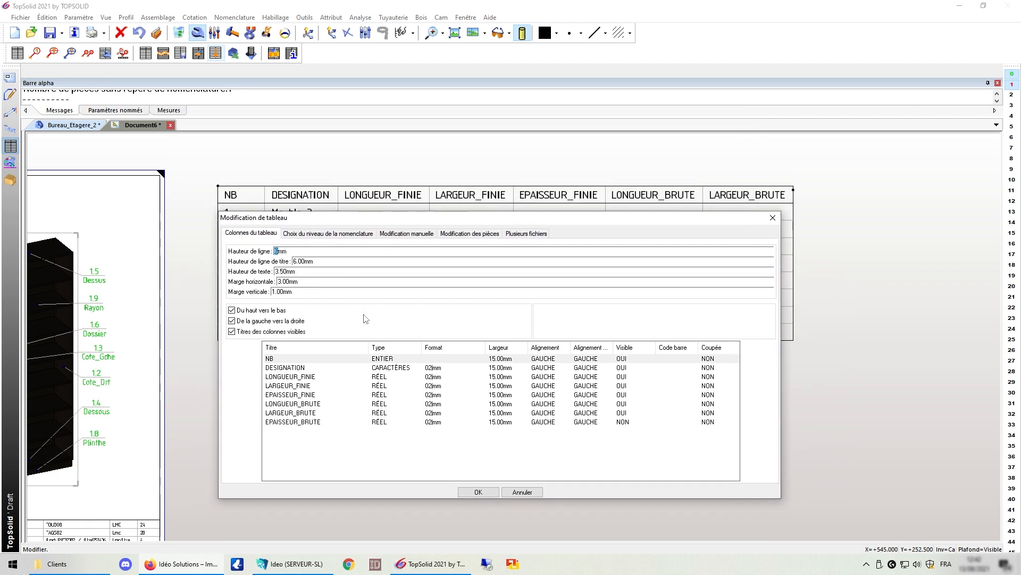
left_click(411, 235)
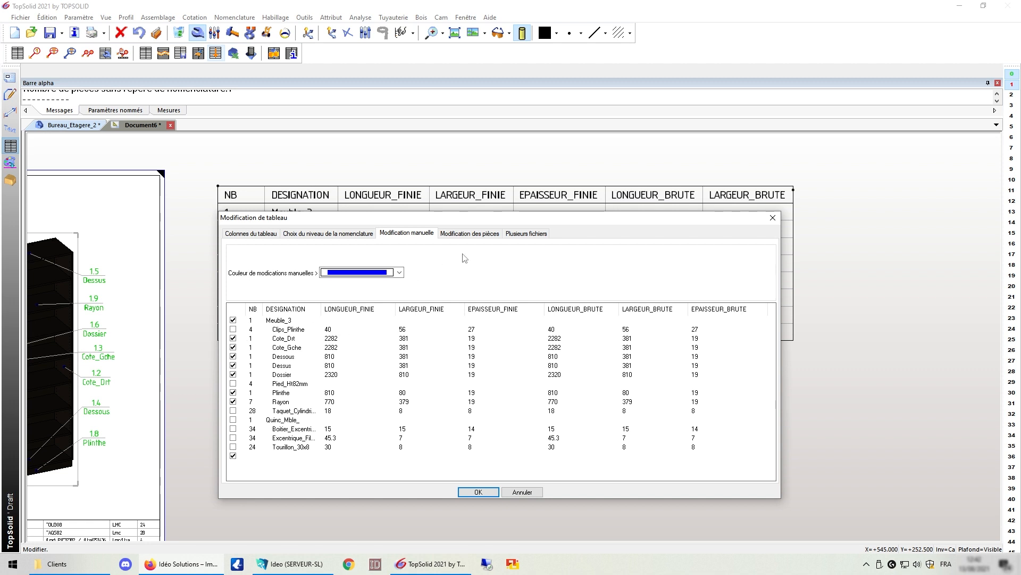
left_click_drag(506, 220, 544, 215)
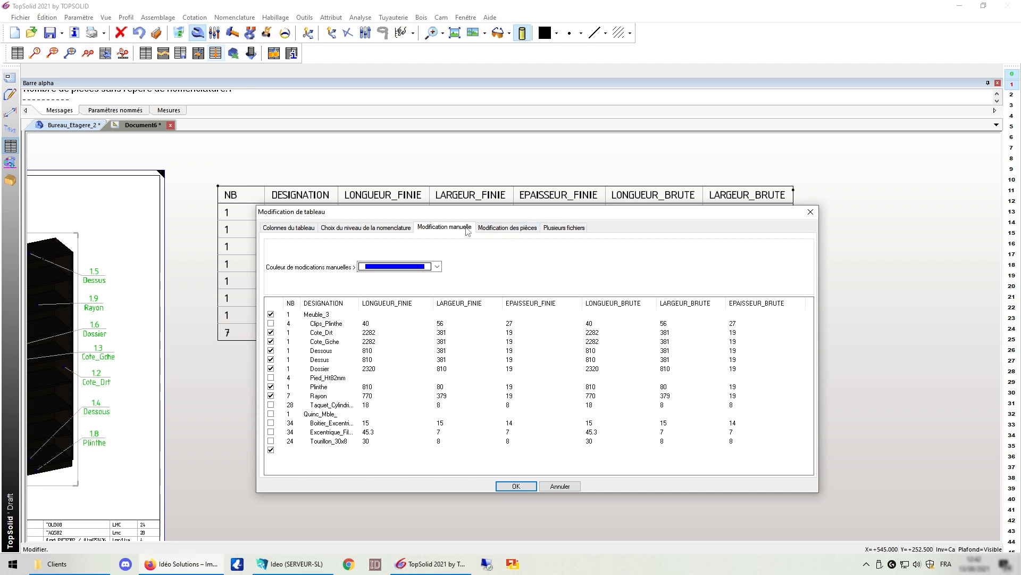
left_click(341, 332)
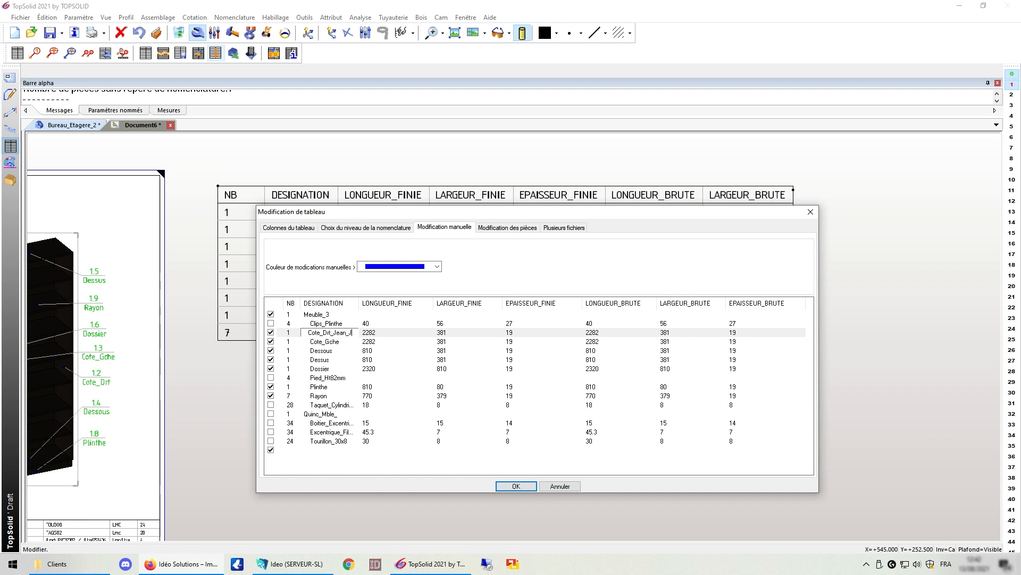
type("_Jean_Jacques_2")
key("Return")
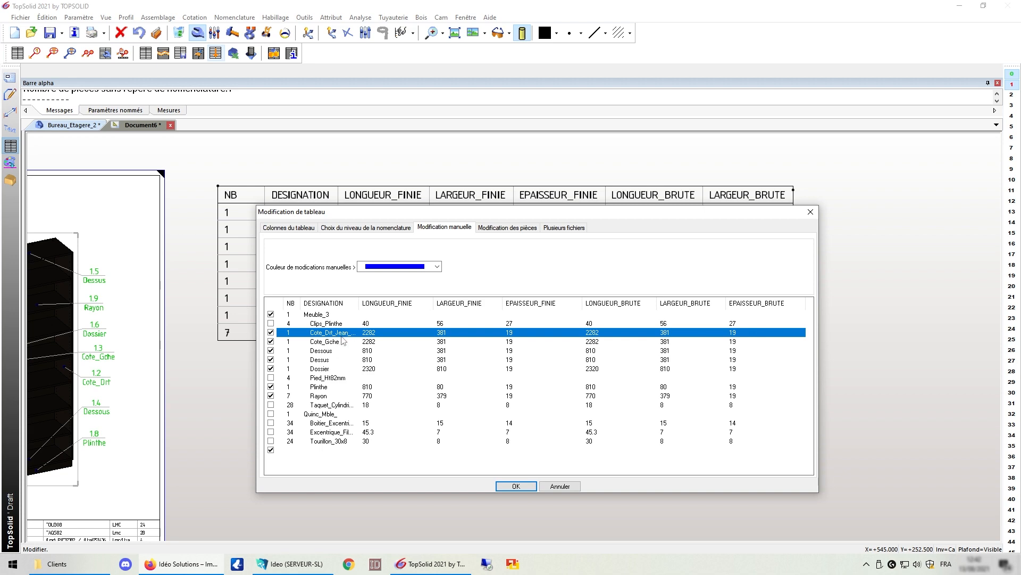
left_click(516, 486)
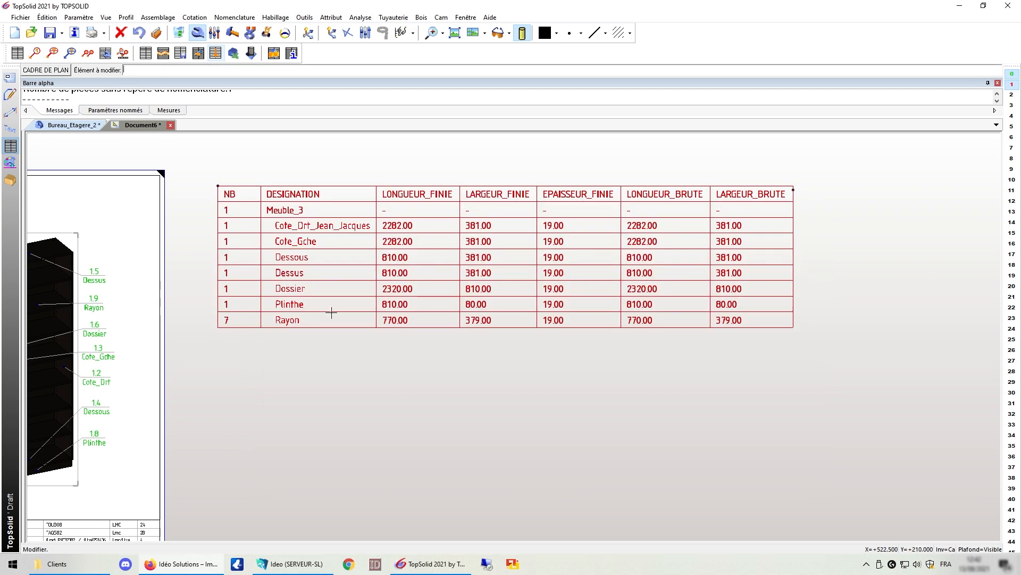
Step: Keep blue as the manual-edit colour and refresh the table
left_click(316, 234)
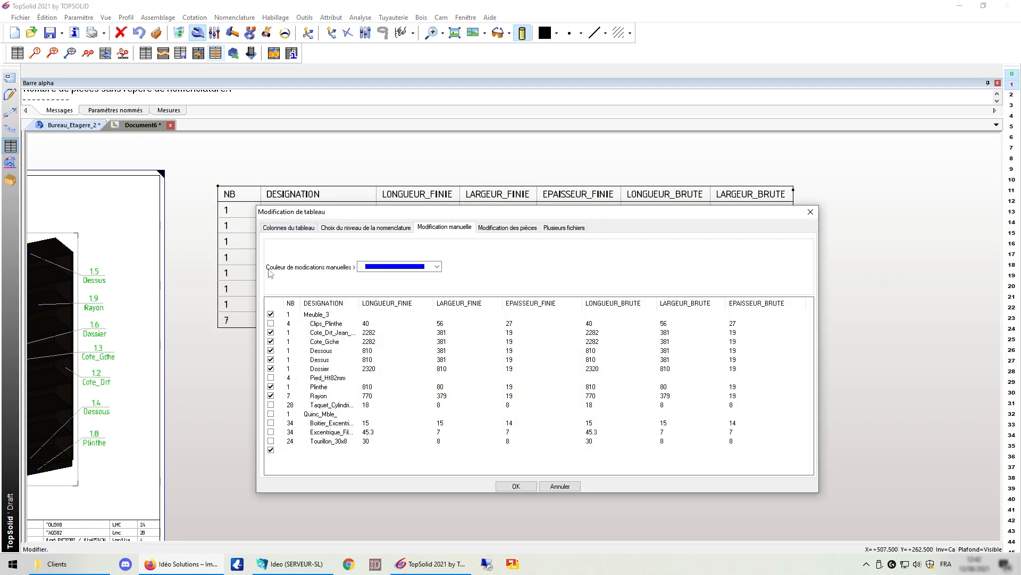
left_click(386, 271)
left_click(388, 273)
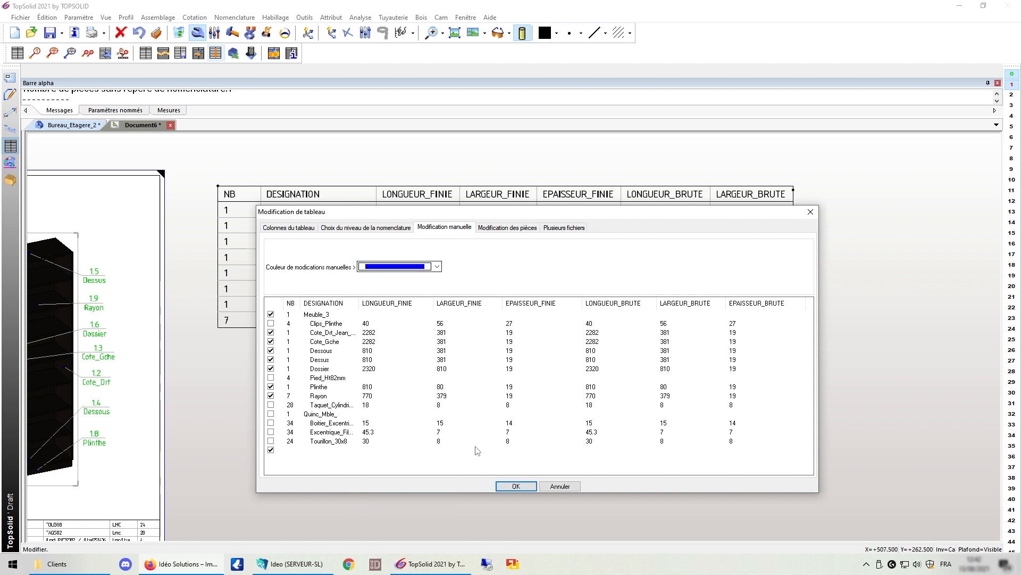
left_click(516, 486)
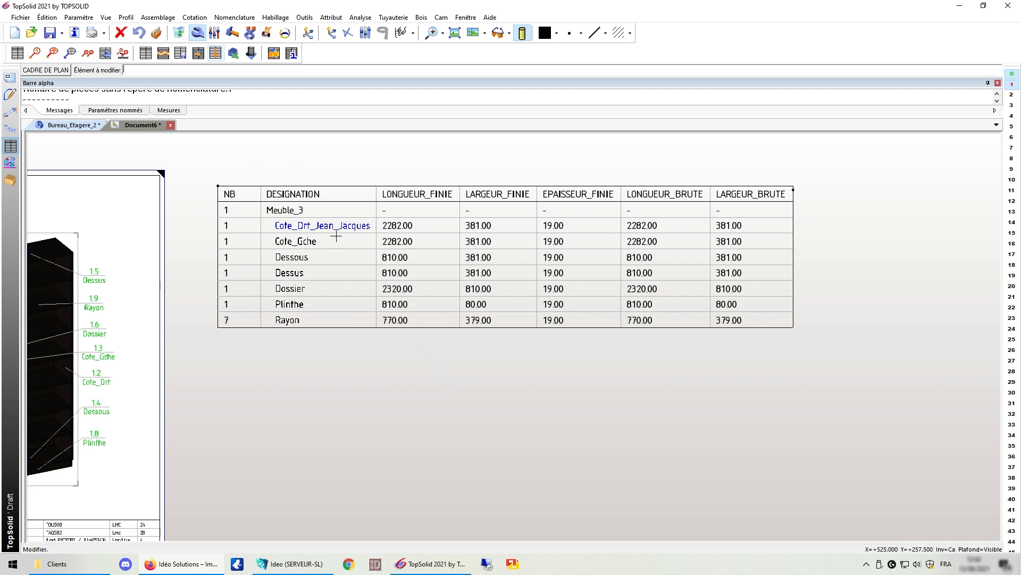
left_click(74, 125)
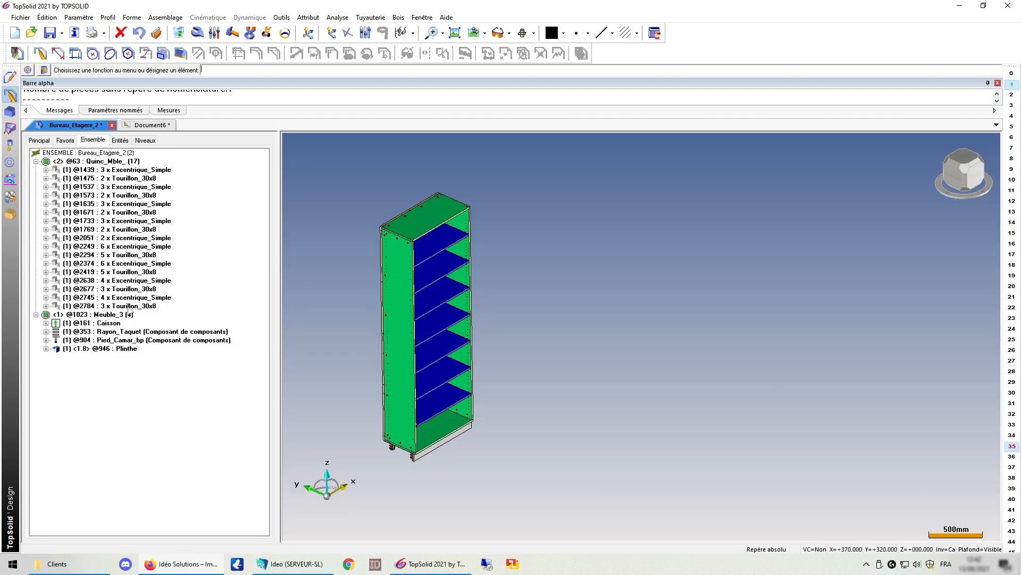
left_click(46, 323)
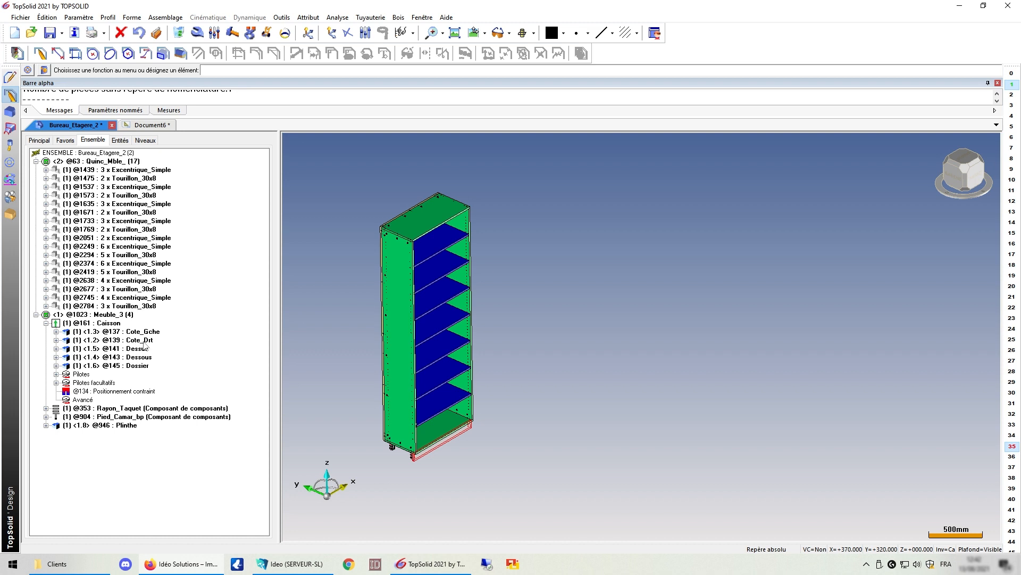
left_click(151, 125)
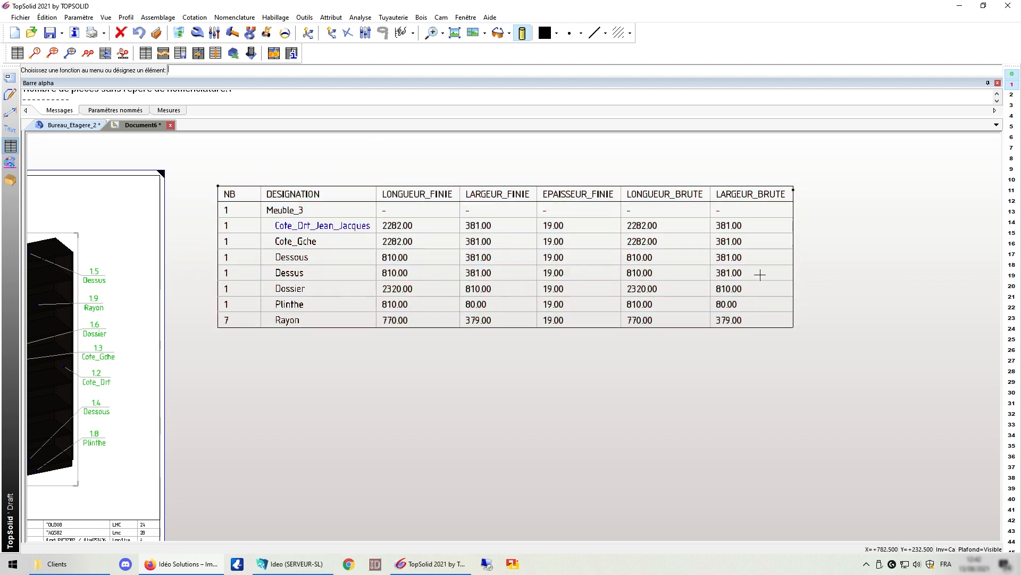
Step: Insert a TopWood IdxNbDesRefMatObsLonLarEp parts list from the 2D view, placed below the first table
scroll(760, 275, "down", 5)
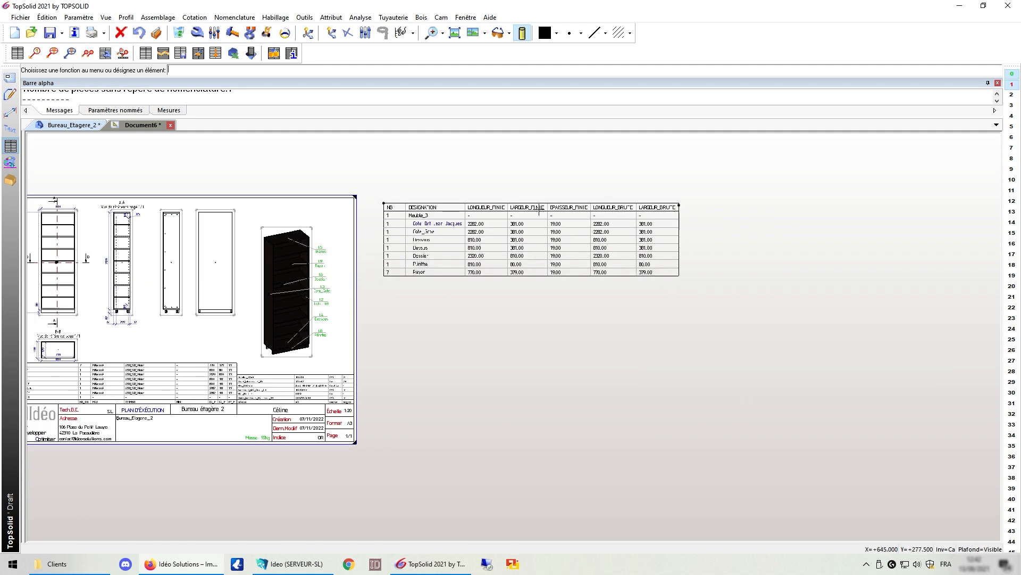
scroll(540, 211, "up", 1)
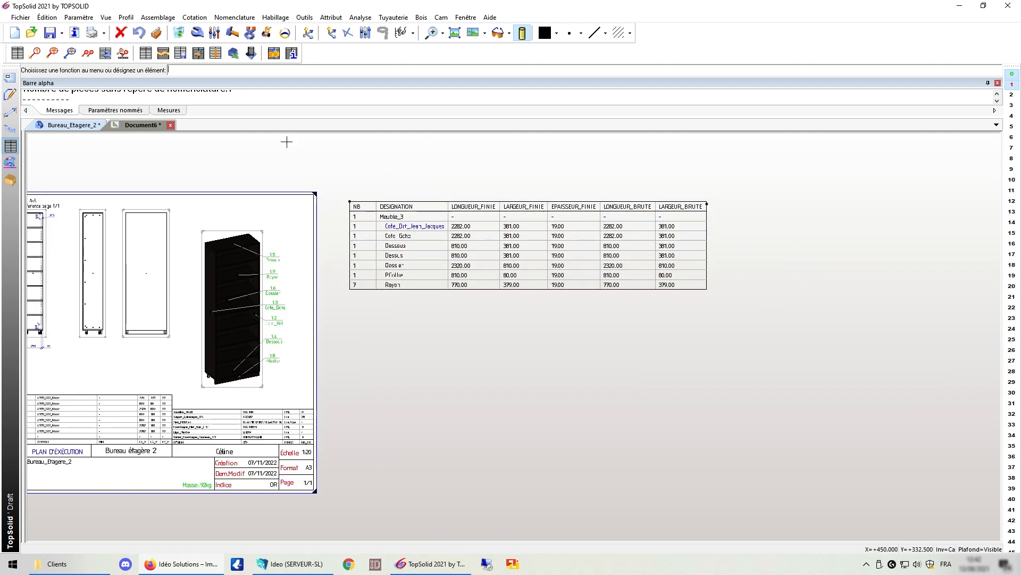
left_click(17, 53)
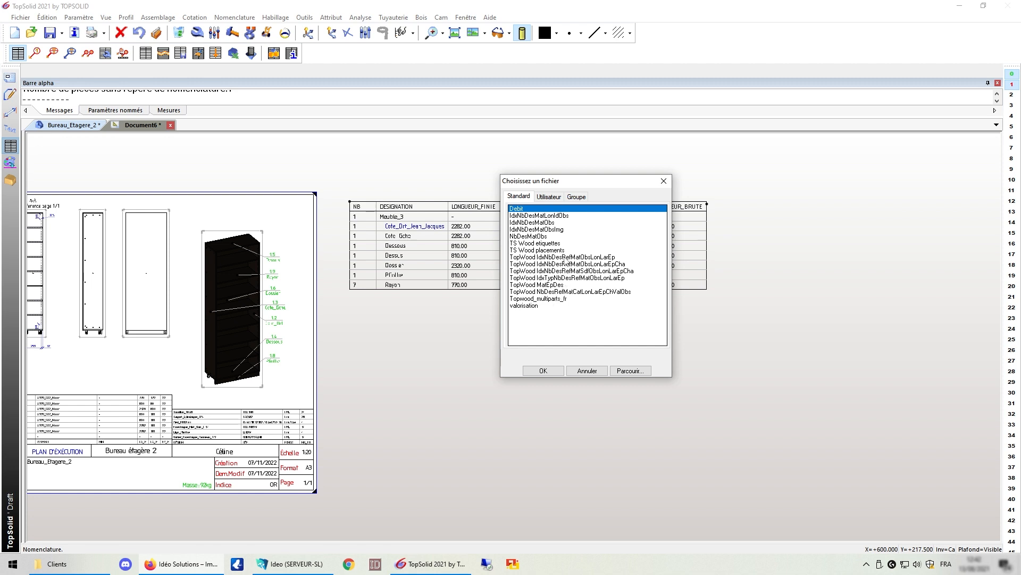
left_click(564, 257)
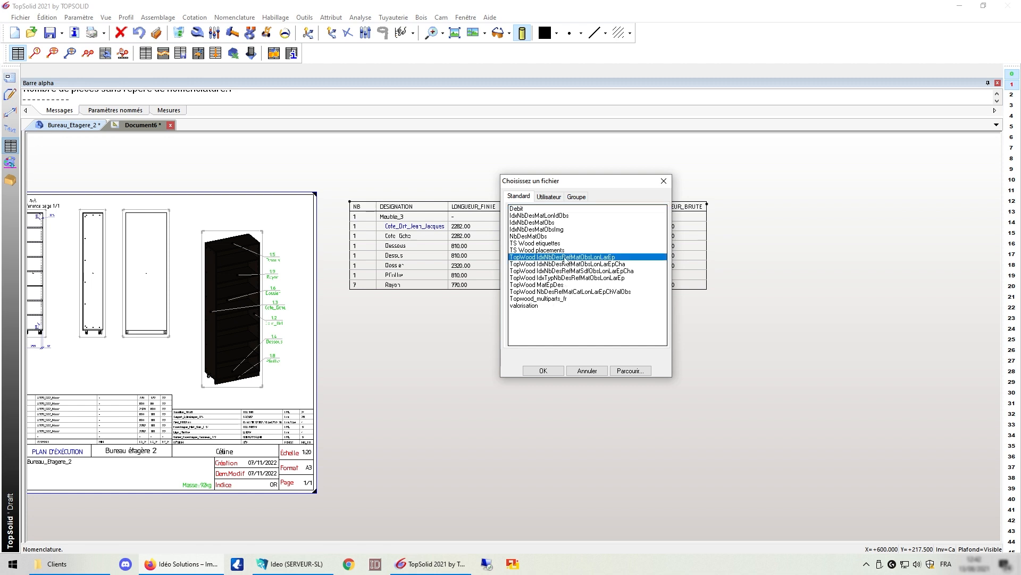
left_click(544, 371)
scroll(577, 341, "down", 2)
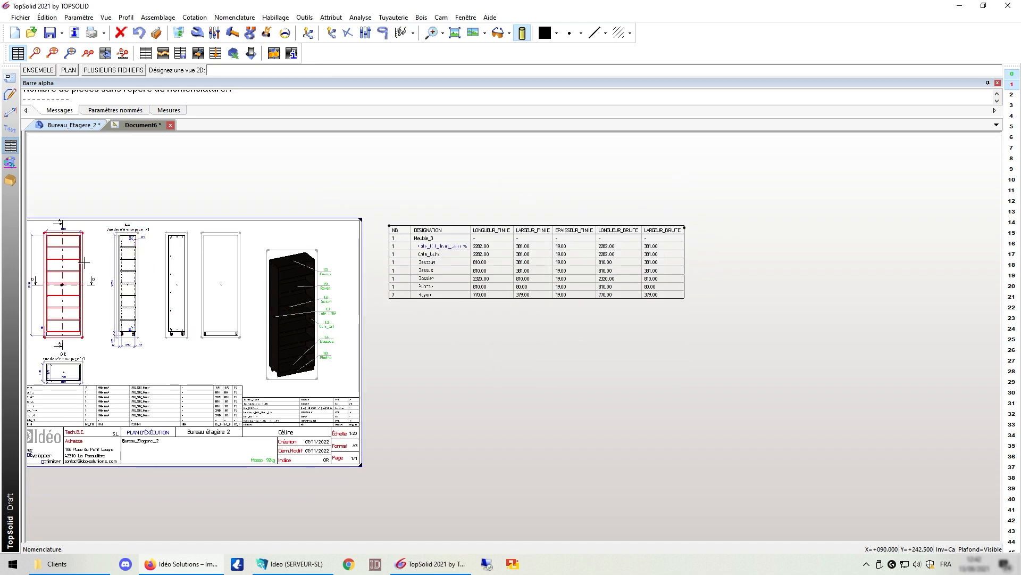
left_click(74, 258)
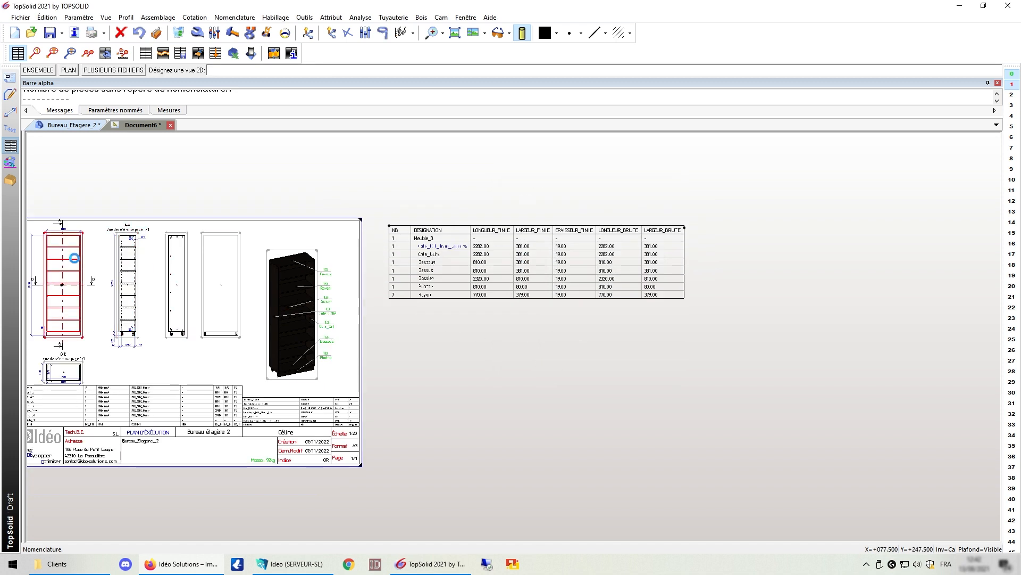
left_click(406, 338)
left_click(846, 343)
scroll(607, 344, "up", 2)
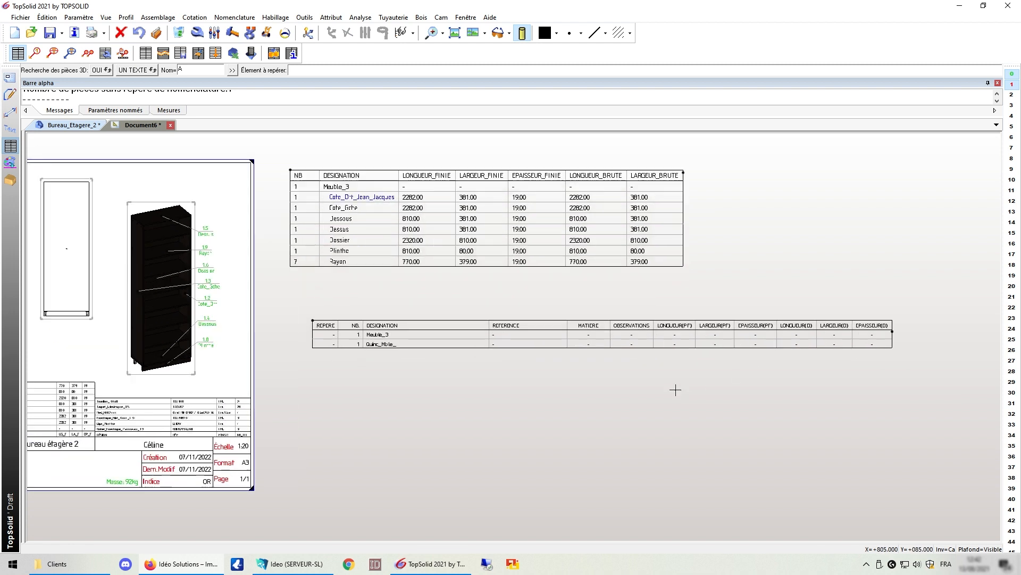
left_click(197, 34)
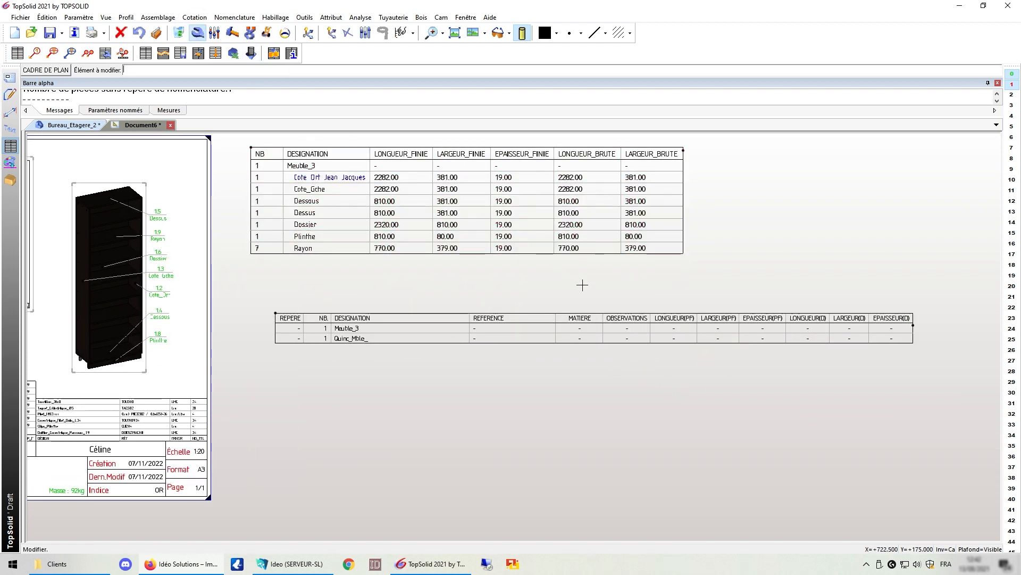
Step: Expand Meuble_3 in the new parts list's nomenclature levels and apply multi-level
left_click(582, 322)
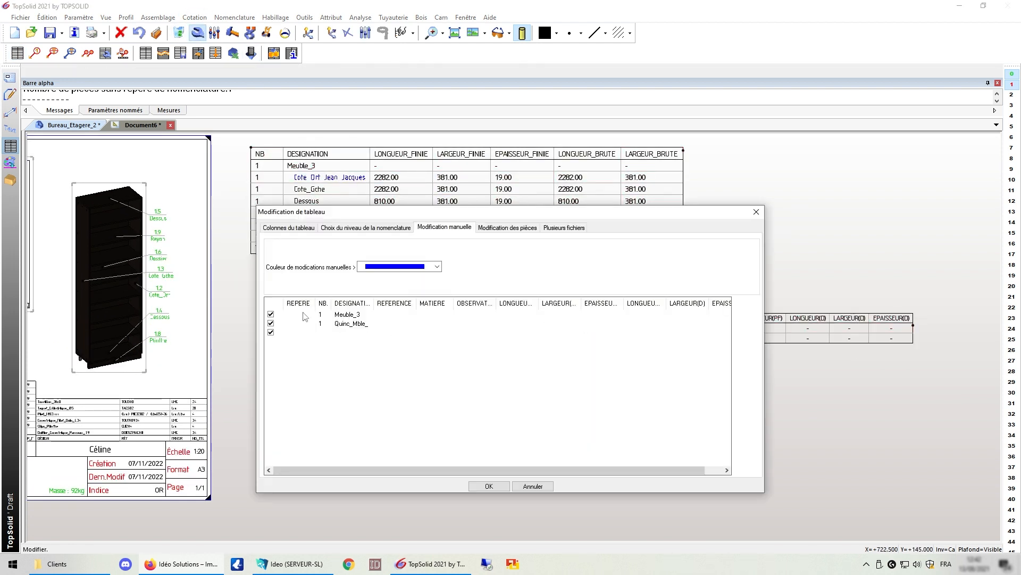
left_click(339, 229)
left_click(271, 279)
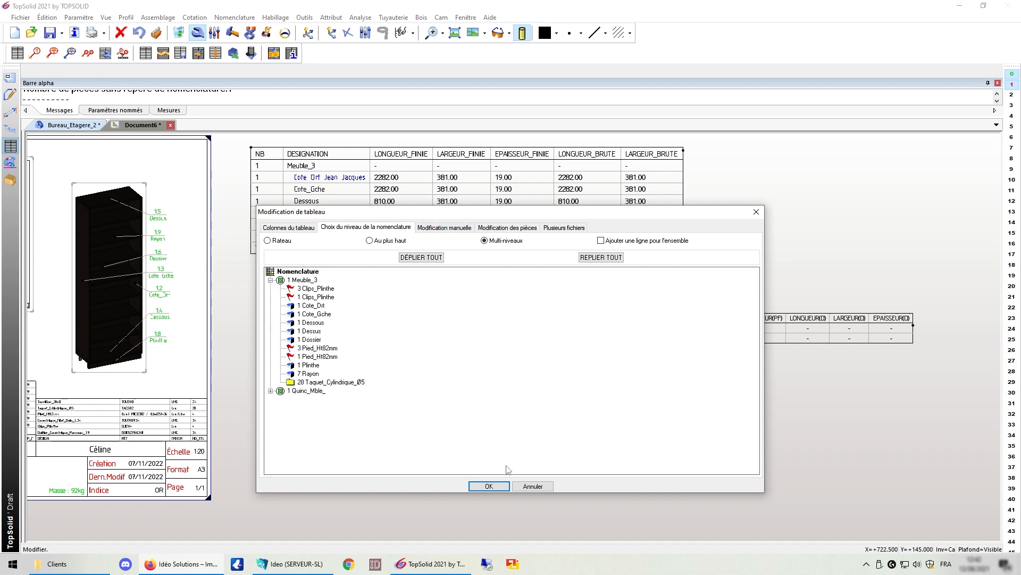
left_click(498, 486)
scroll(246, 283, "down", 1)
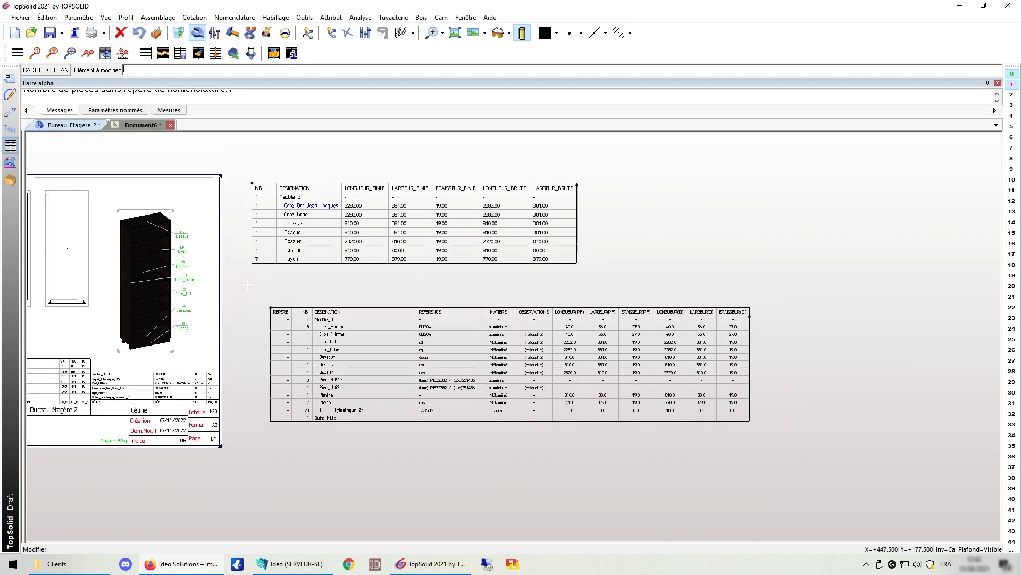
scroll(435, 440, "up", 3)
scroll(292, 355, "up", 2)
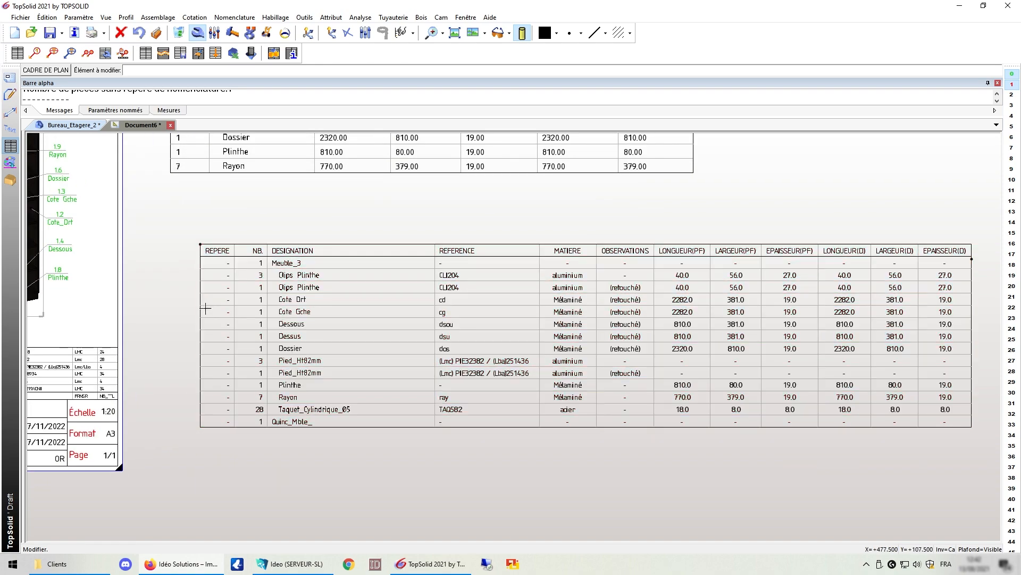
scroll(197, 302, "down", 2)
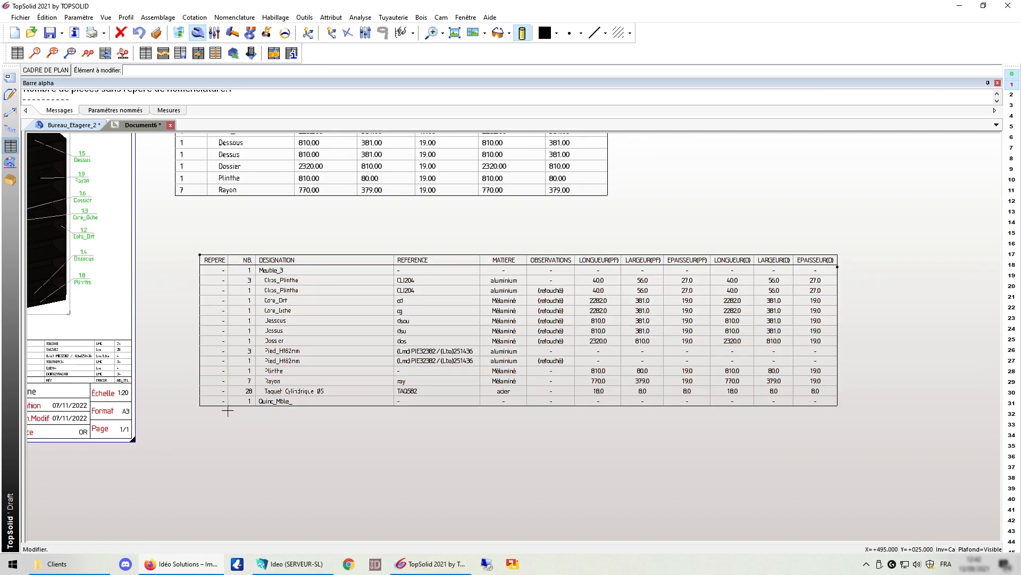
scroll(222, 260, "down", 3)
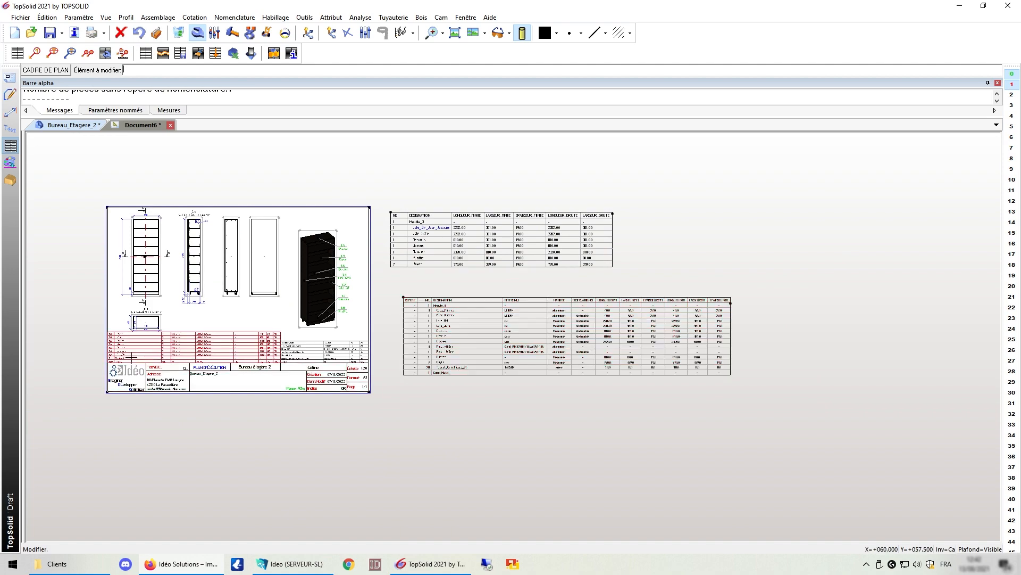
scroll(75, 365, "up", 2)
scroll(75, 365, "down", 3)
scroll(391, 357, "up", 3)
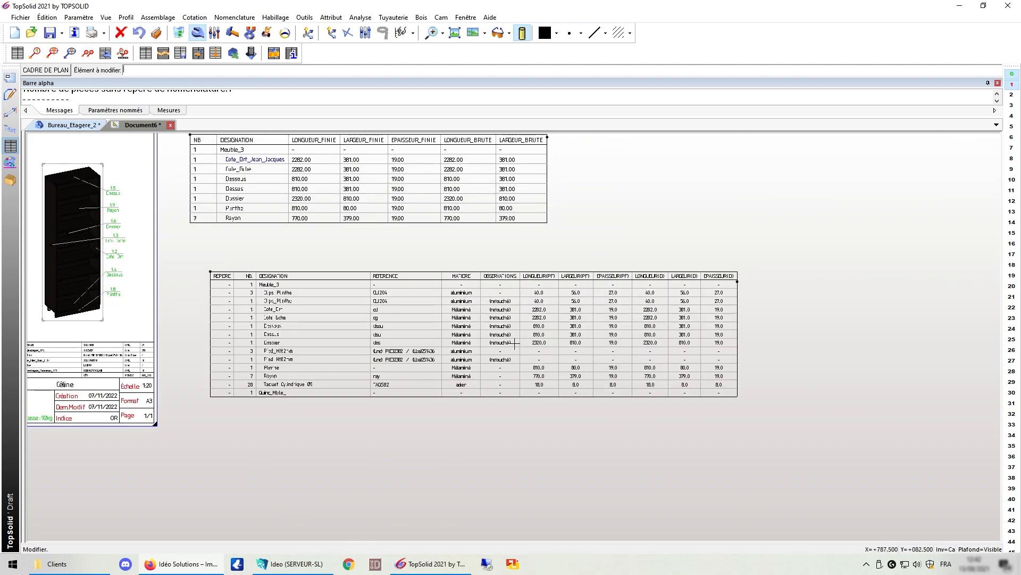
scroll(391, 357, "up", 1)
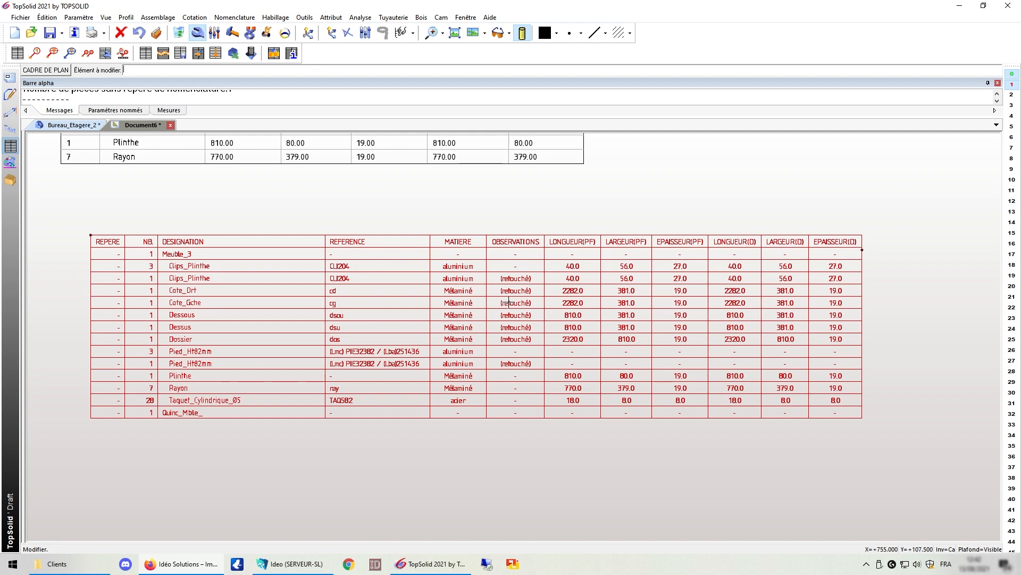
scroll(690, 265, "down", 5)
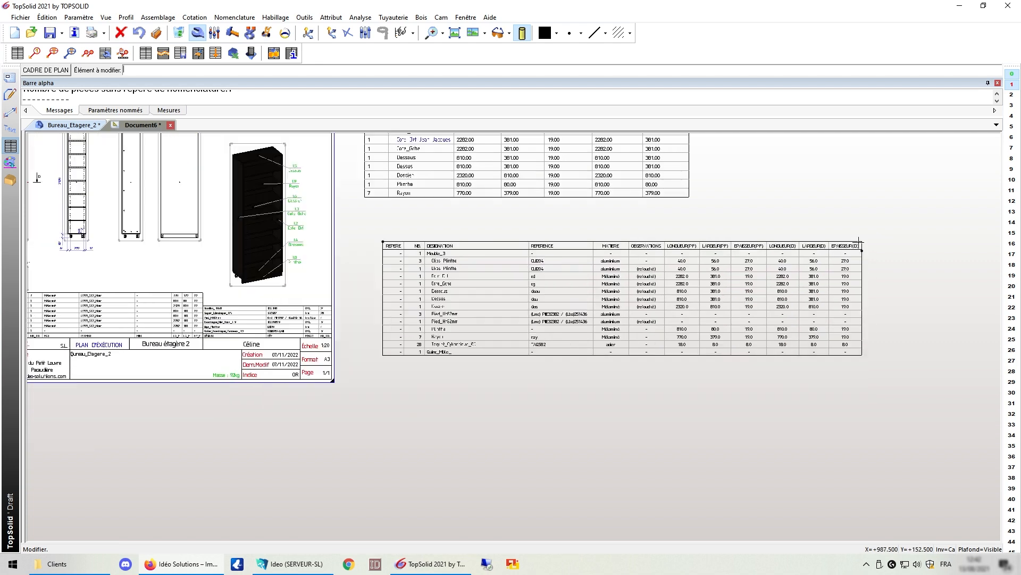
scroll(380, 294, "up", 4)
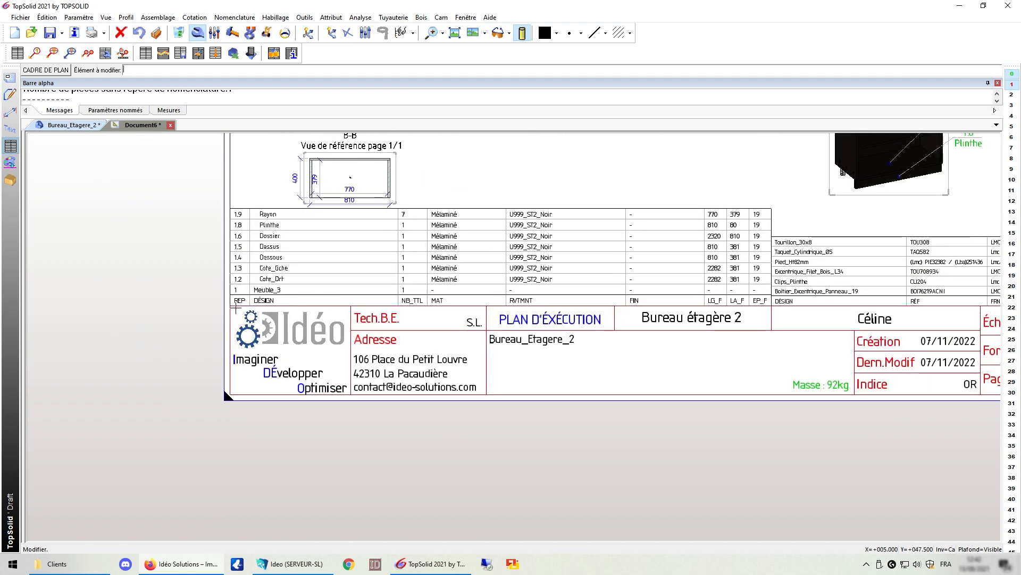
scroll(197, 313, "down", 5)
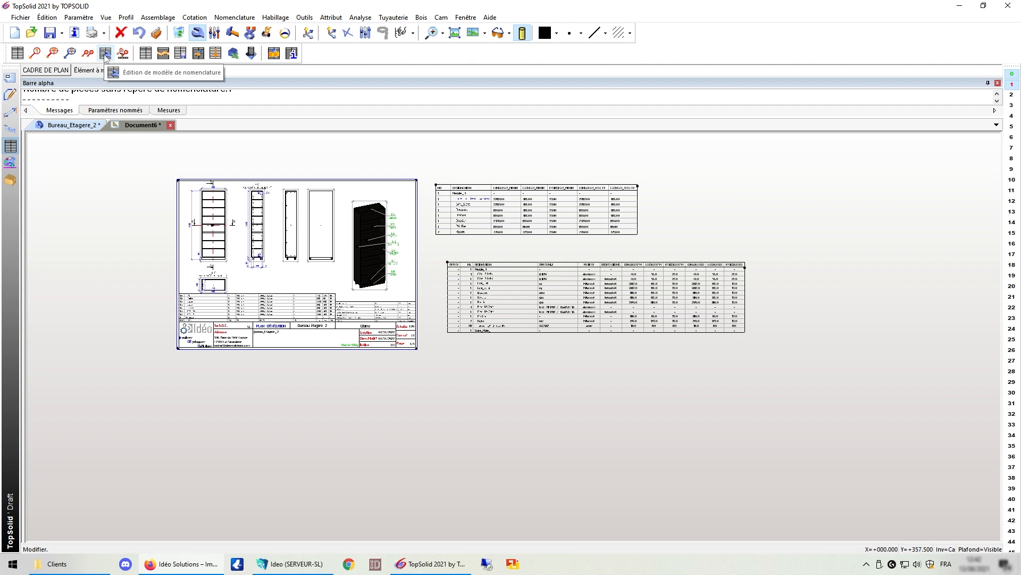
Step: From Bureau_Etagere_2, open nomenclature template editing with group templates as the destination
left_click(71, 120)
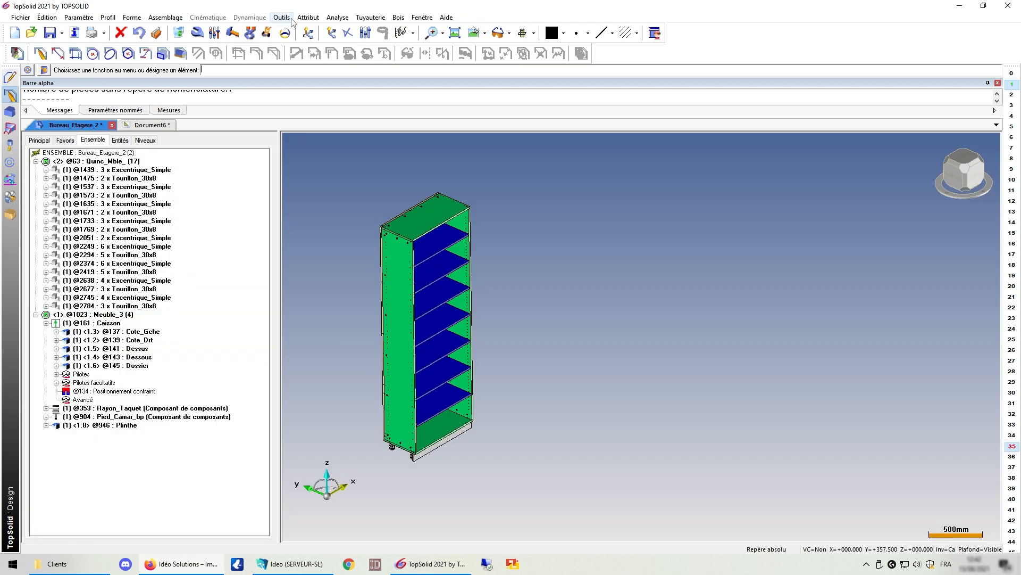
left_click(282, 18)
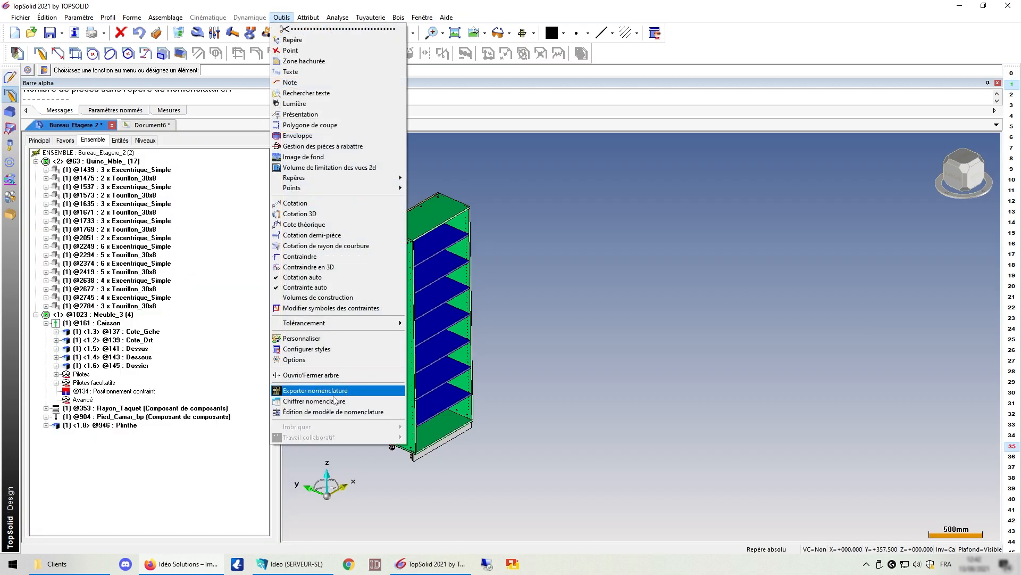
left_click(330, 413)
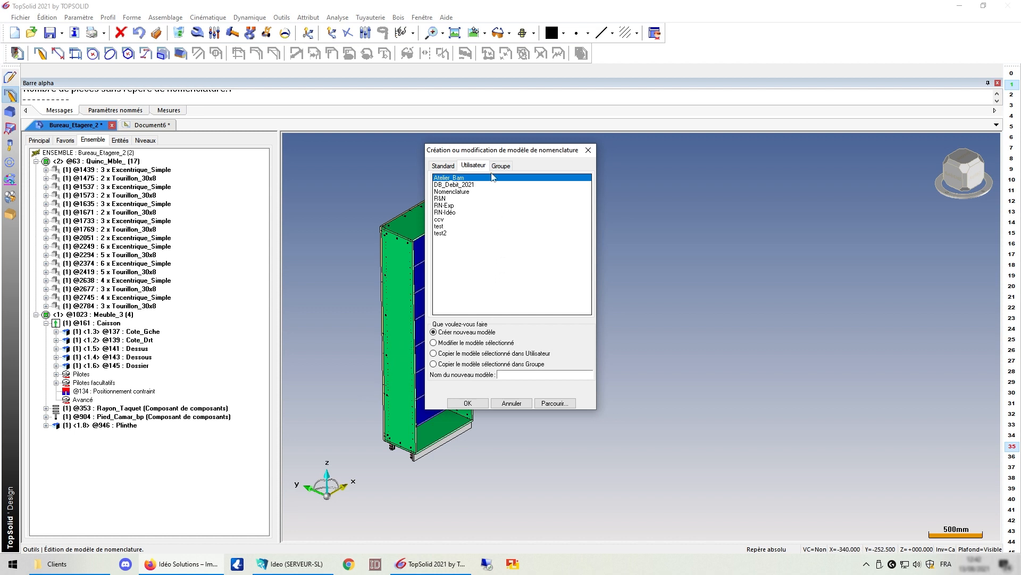
left_click(440, 165)
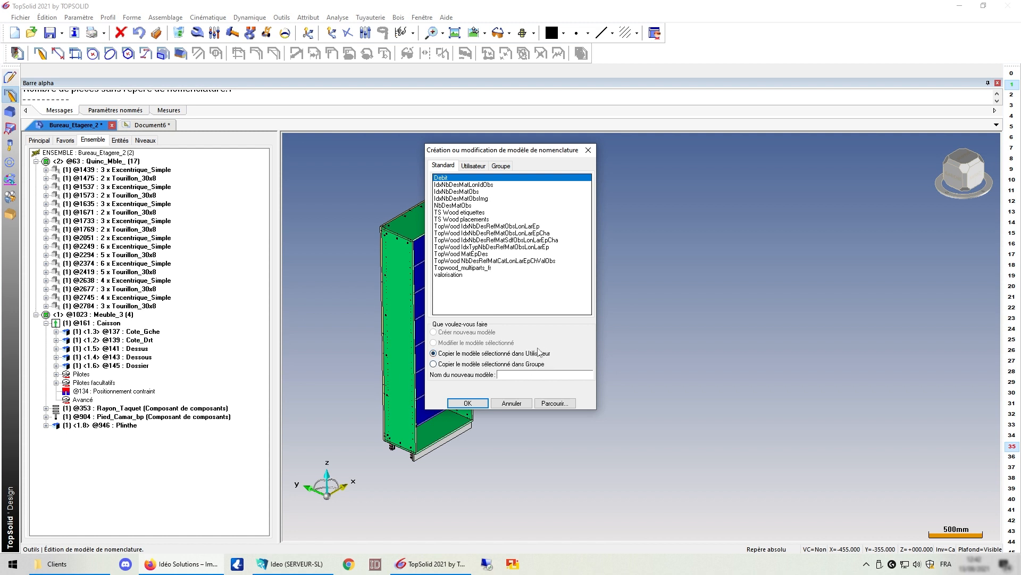
left_click(479, 364)
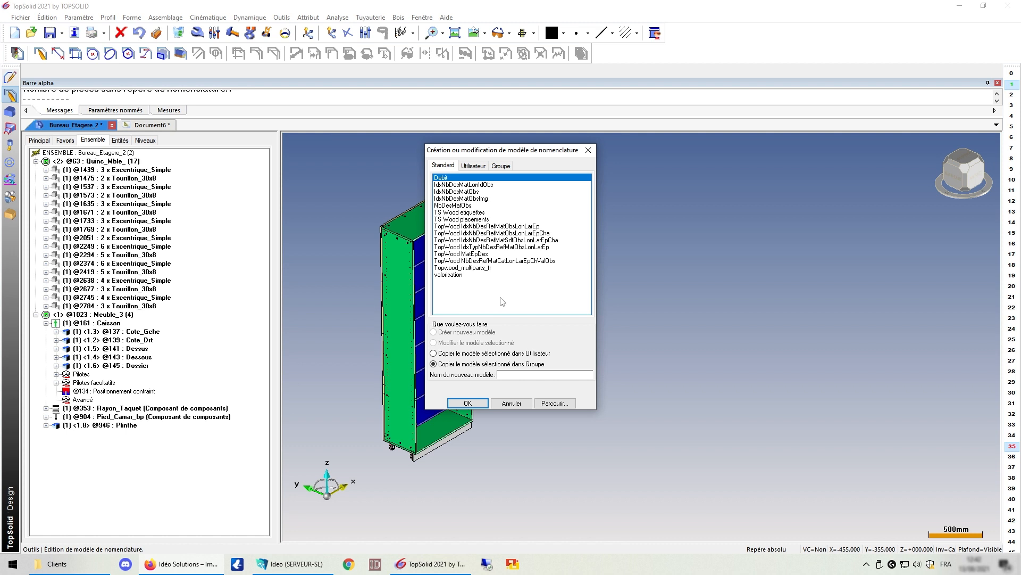
Step: Create a new group nomenclature template named 00-Meme_pas_peur
left_click(503, 167)
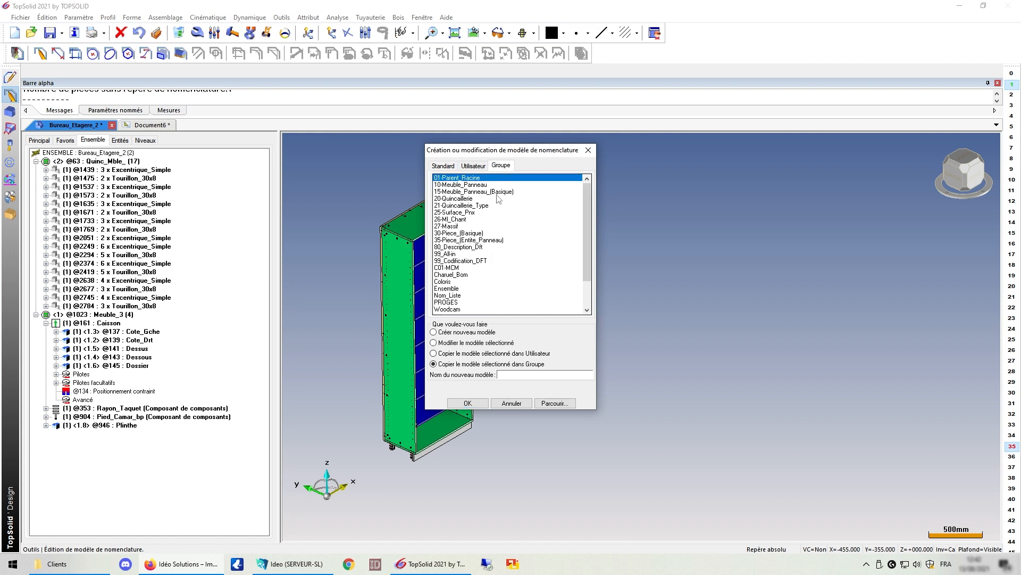
left_click(467, 333)
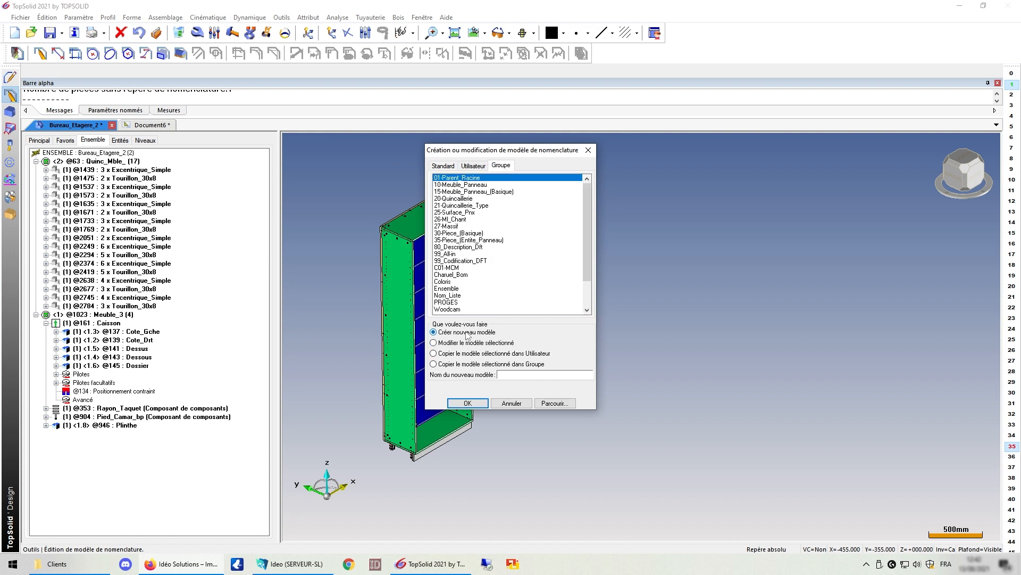
left_click(532, 376)
type("Meme_pa")
type("s_peur")
type("00")
type("-")
left_click(467, 403)
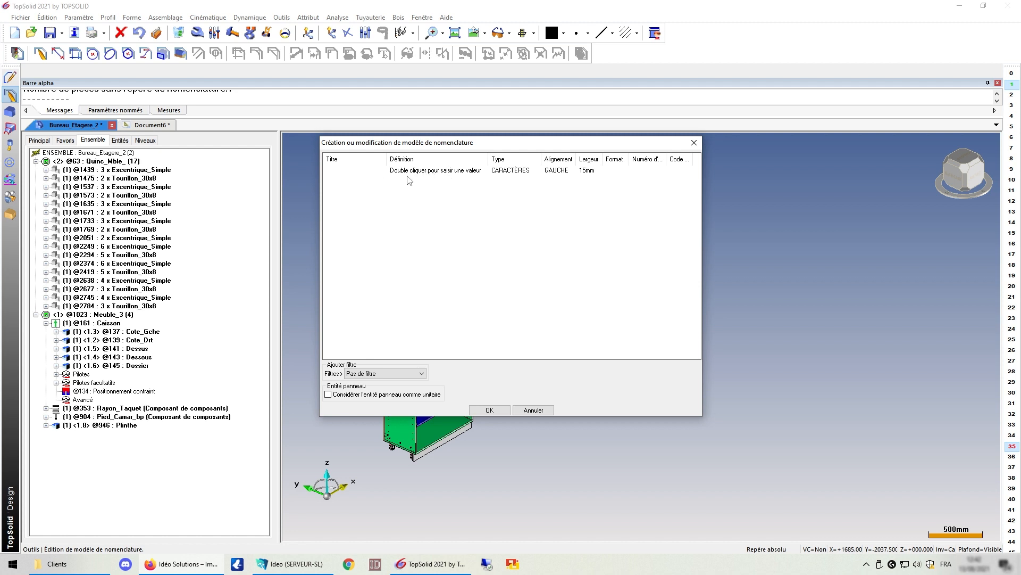
Step: Open the template column's definition and browse the Général module's functions
left_click(451, 173)
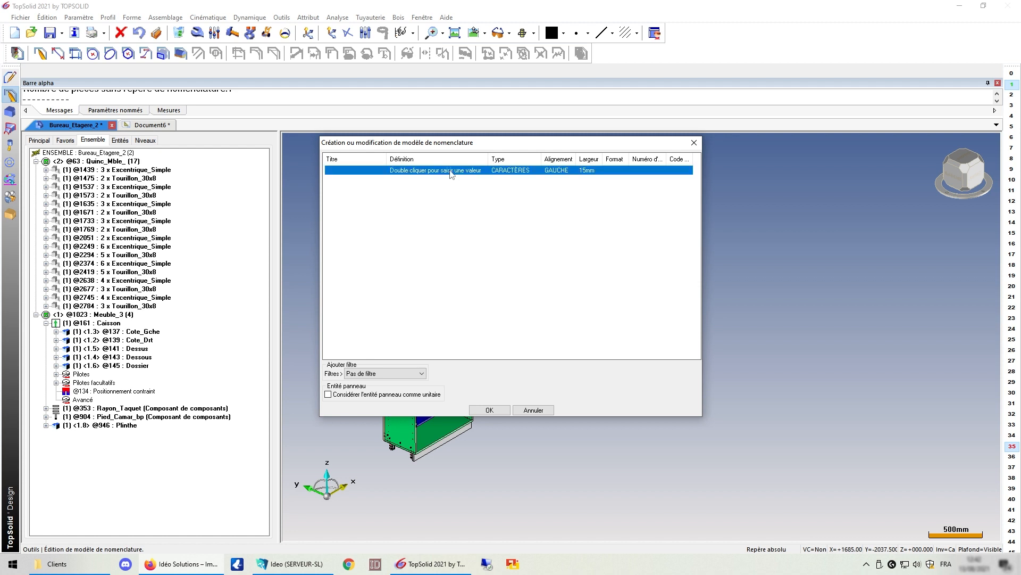
double_click(452, 174)
left_click_drag(198, 68, 586, 153)
left_click(508, 178)
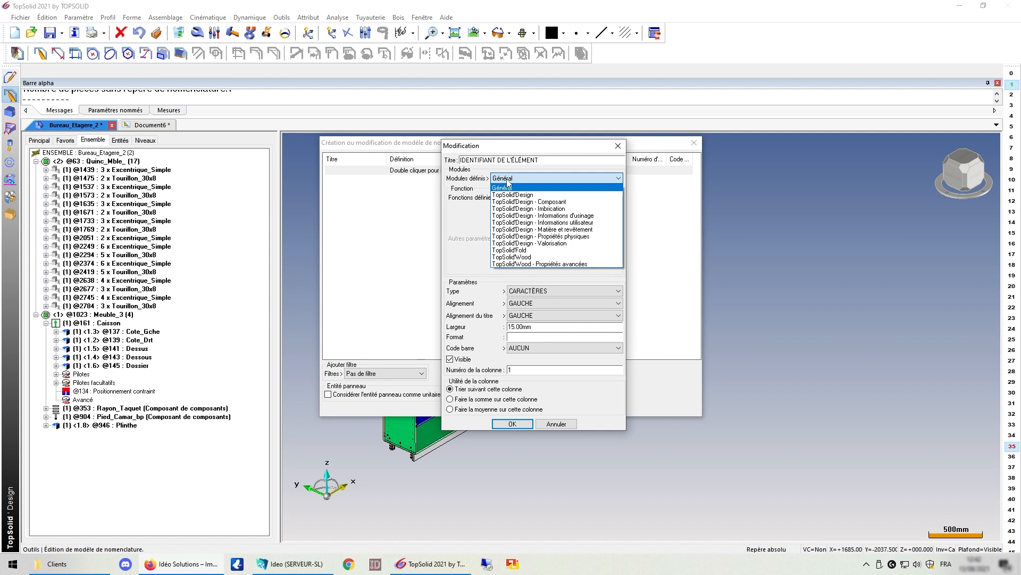
left_click(521, 188)
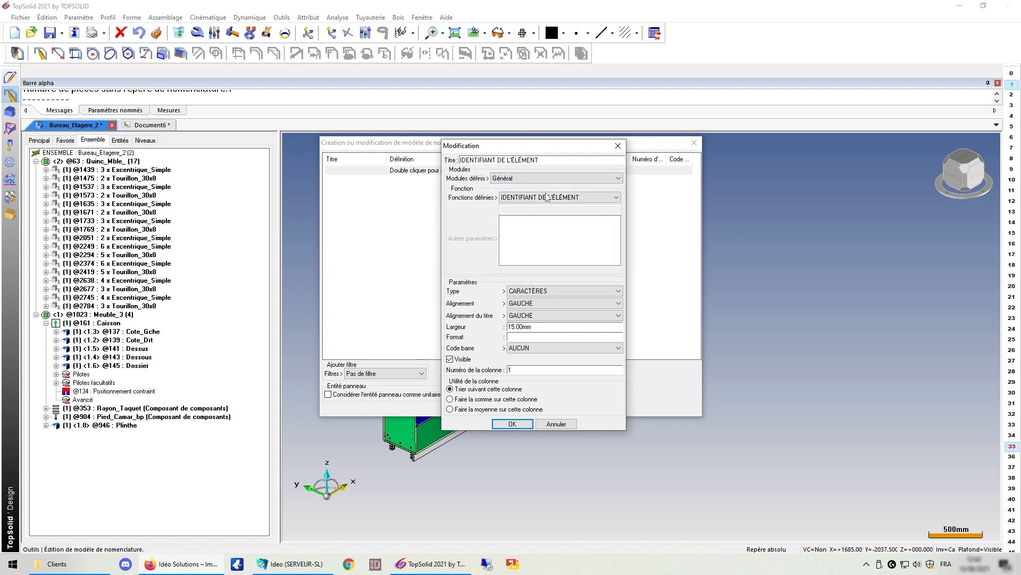
left_click(527, 198)
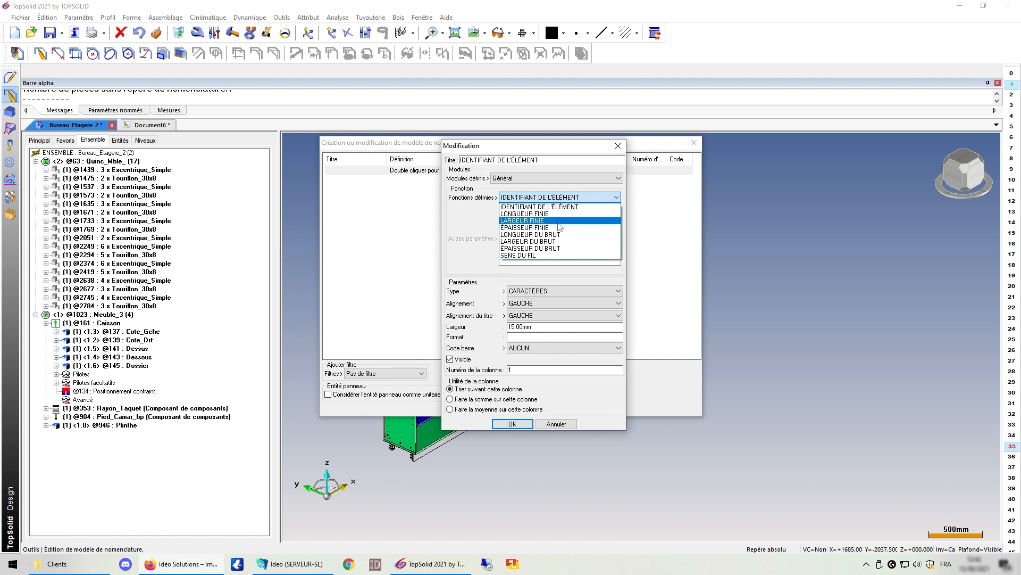
left_click(566, 199)
Step: Browse the TopSolid'Design module functions, trying NOMBRE and CODE DE COMPOSANT
left_click(542, 179)
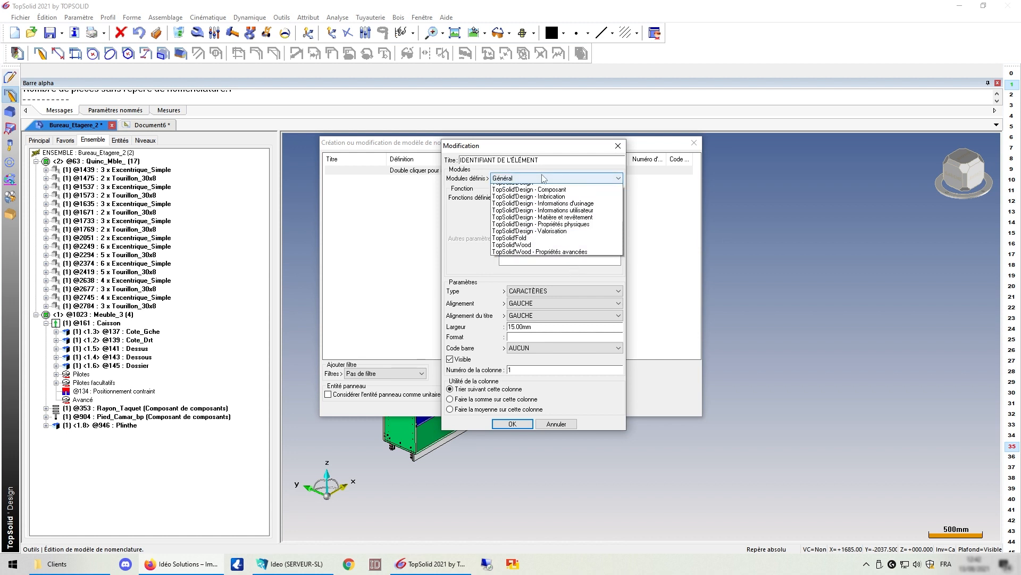
left_click(531, 194)
left_click(532, 197)
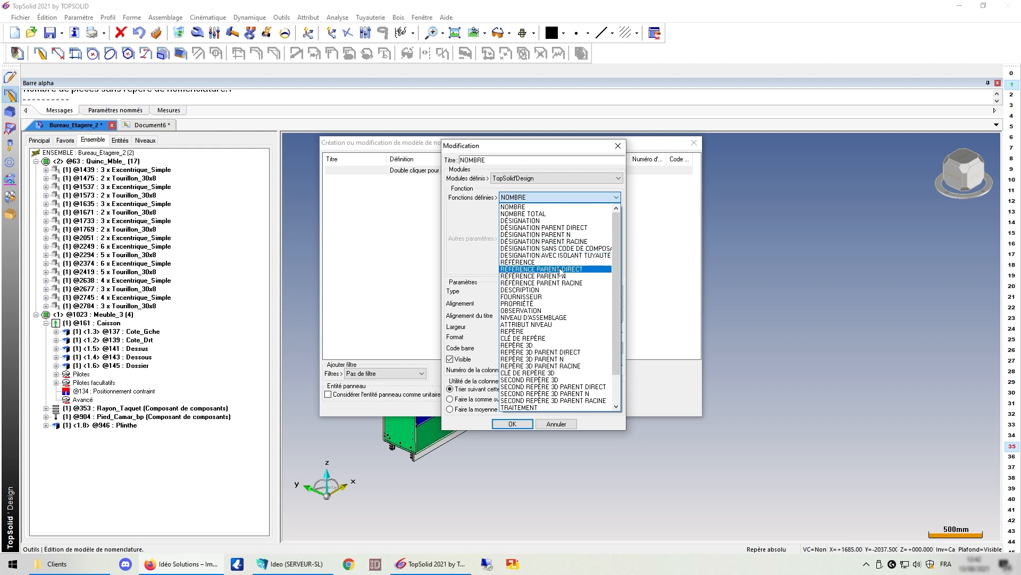
scroll(561, 272, "down", 2)
left_click(539, 202)
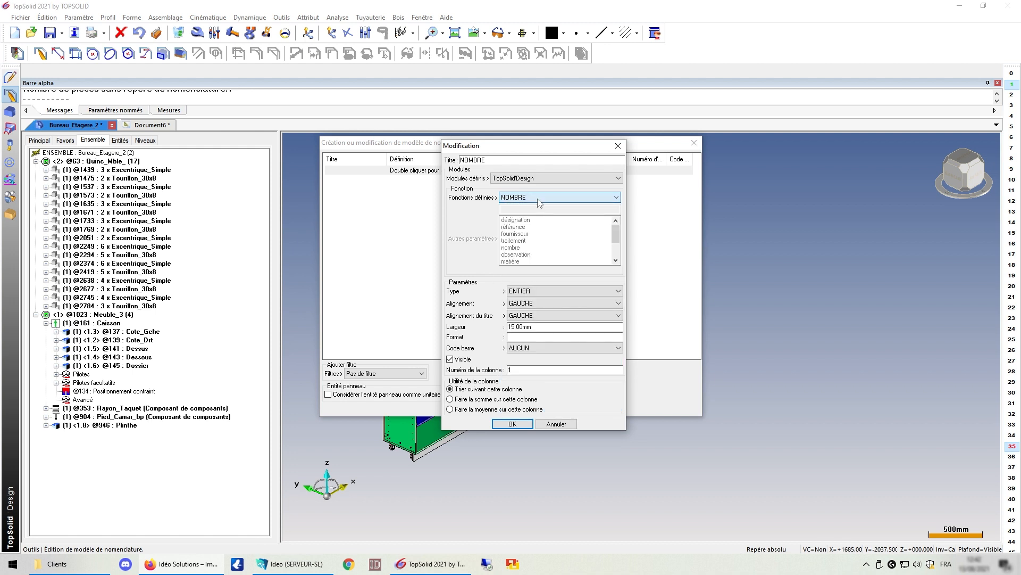
left_click(539, 202)
scroll(535, 200, "down", 3)
left_click(534, 199)
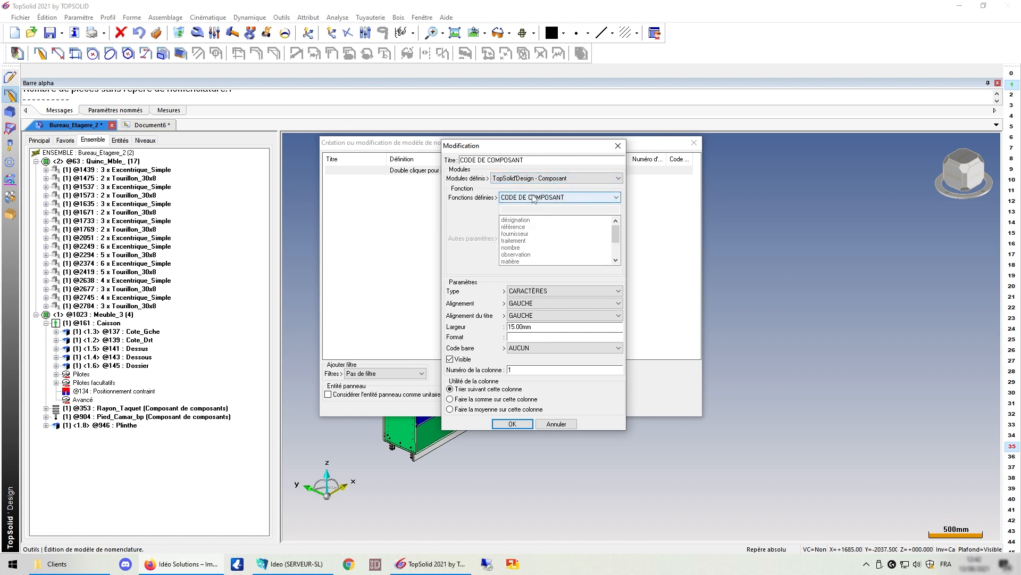
left_click(534, 199)
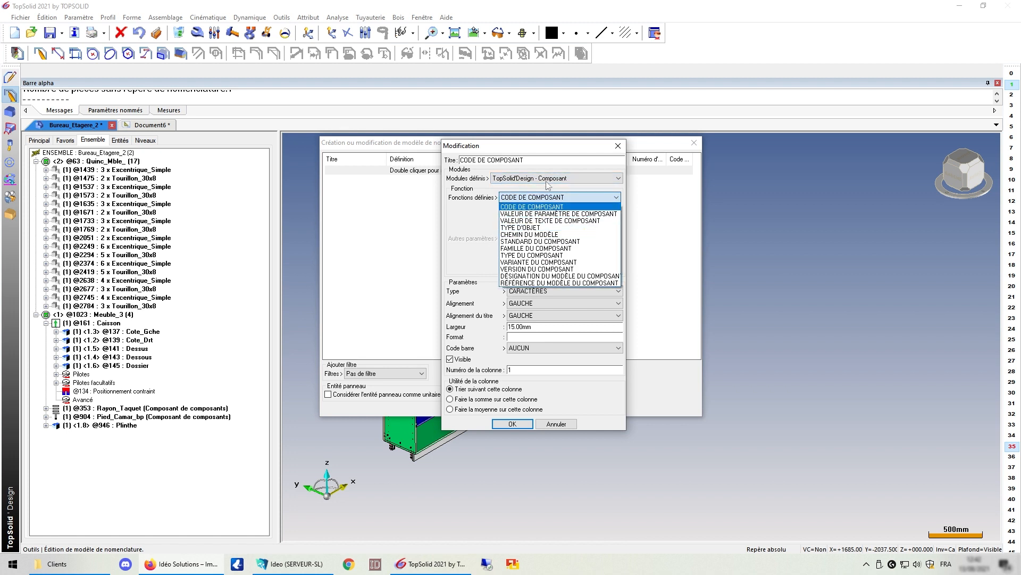
left_click(548, 178)
Step: Preview the Imbrication and machining information modules, such as OPÉRATIONS AU DESSUS
left_click(548, 178)
left_click(540, 208)
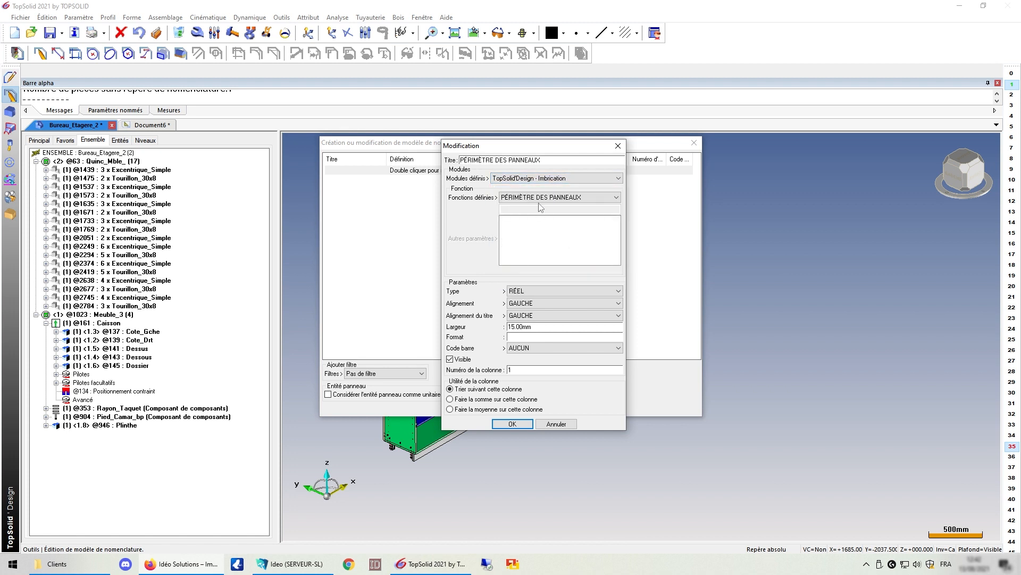
left_click(541, 197)
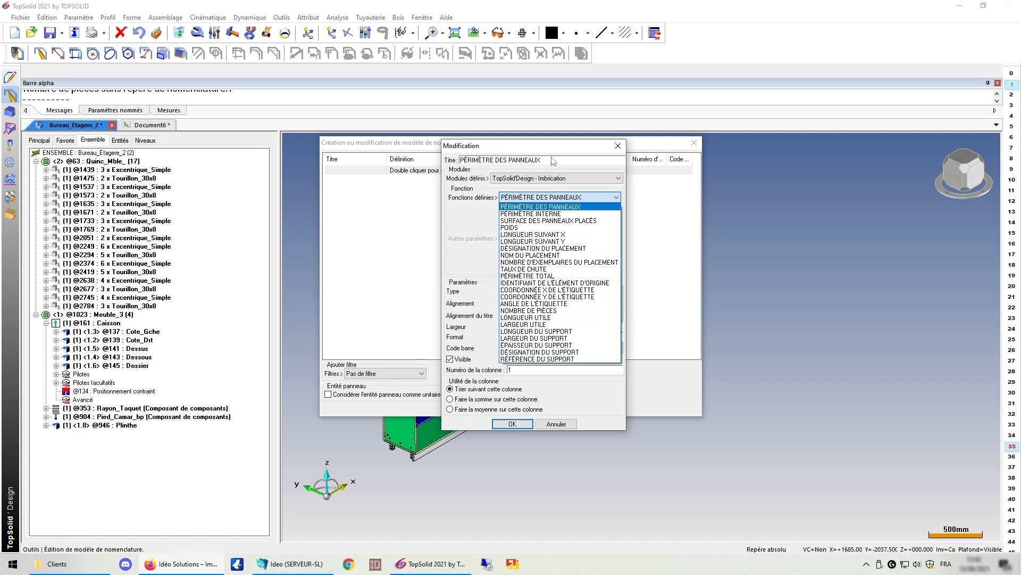
left_click(536, 179)
left_click(536, 178)
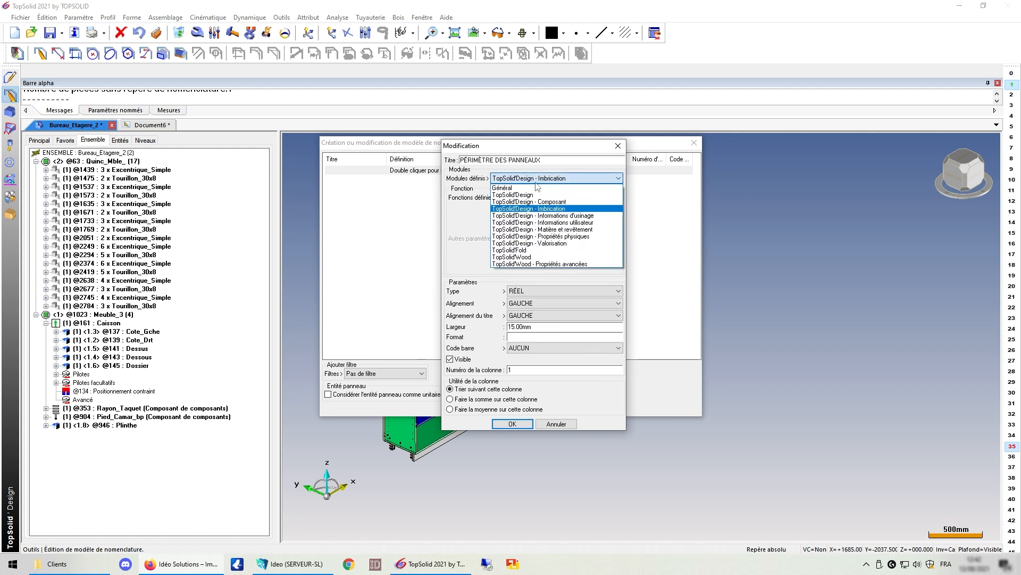
left_click(535, 216)
left_click(536, 197)
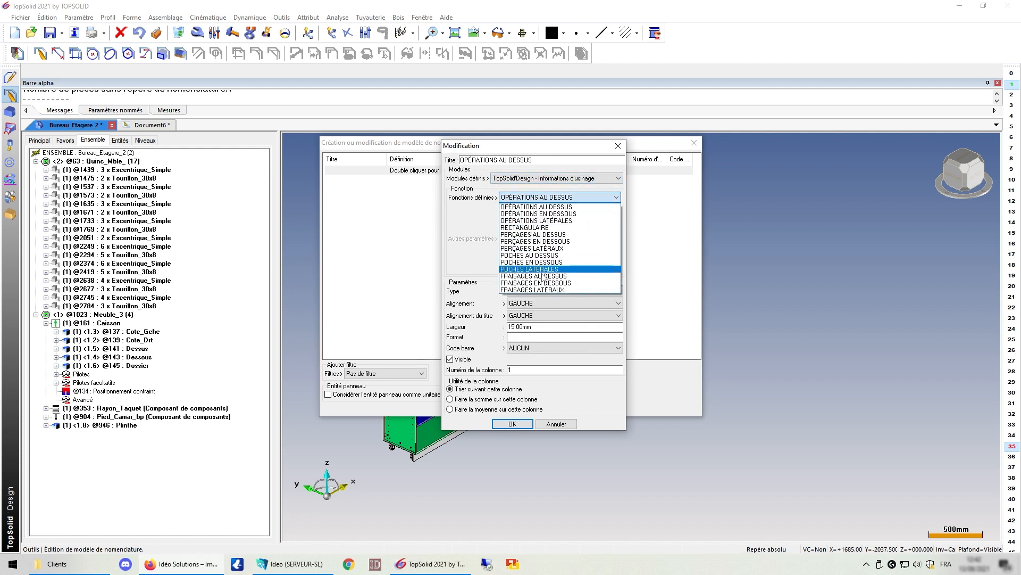
left_click(535, 181)
left_click(535, 181)
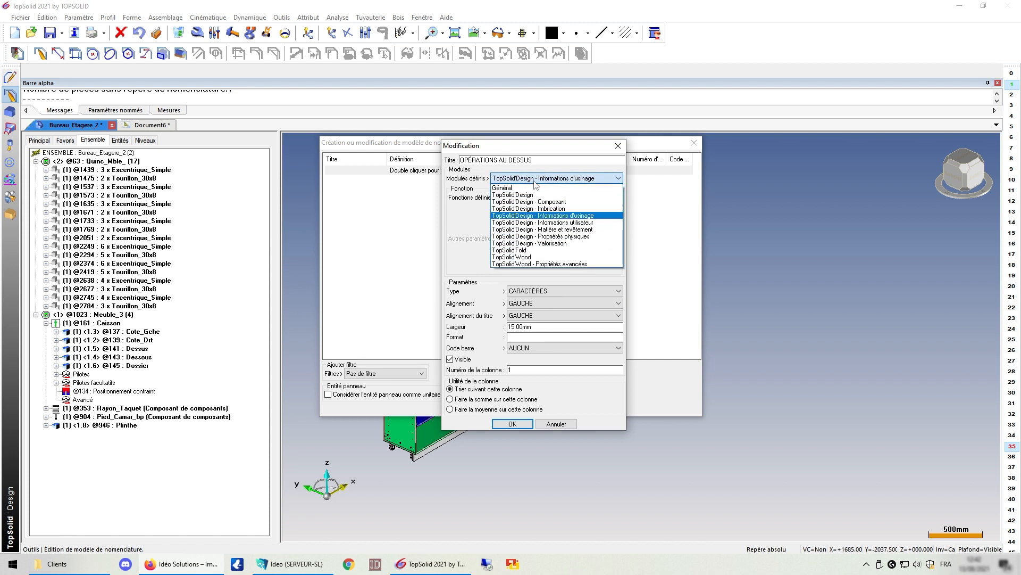
left_click(532, 195)
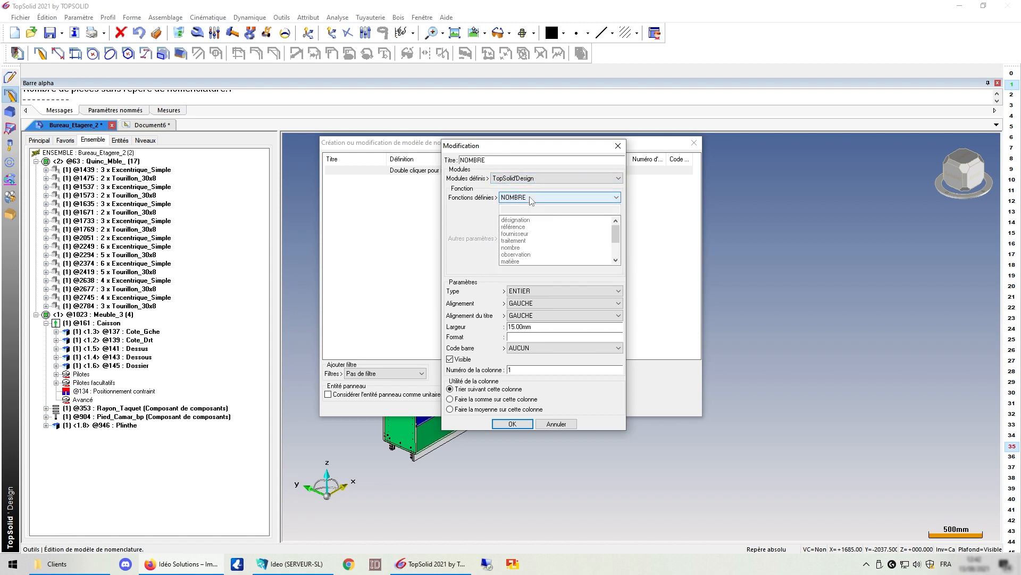
Step: Check user information attributes, then choose TopSolid'Design - Matière et revêtement, showing MATIÈRE
left_click(532, 197)
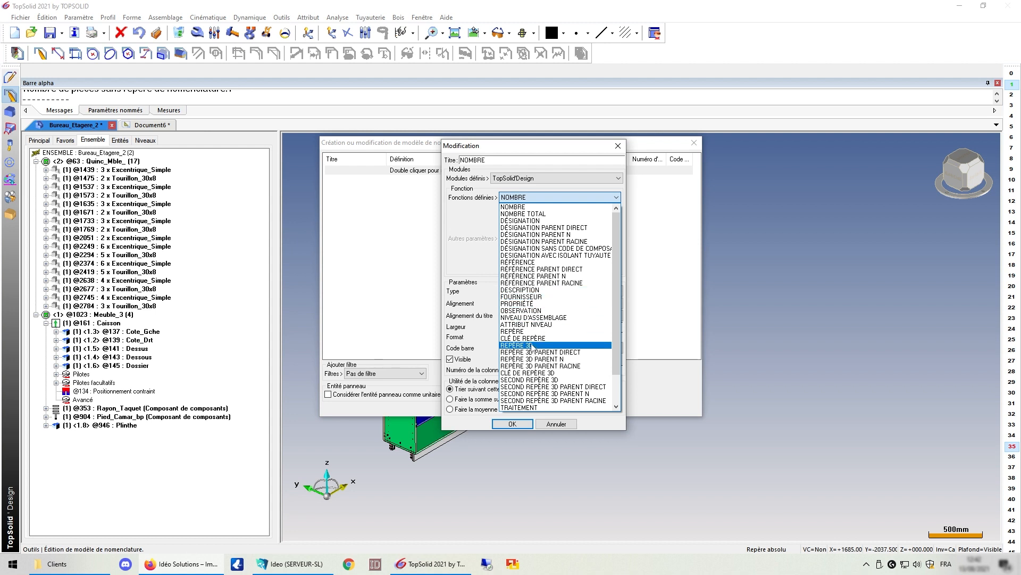
scroll(532, 347, "down", 2)
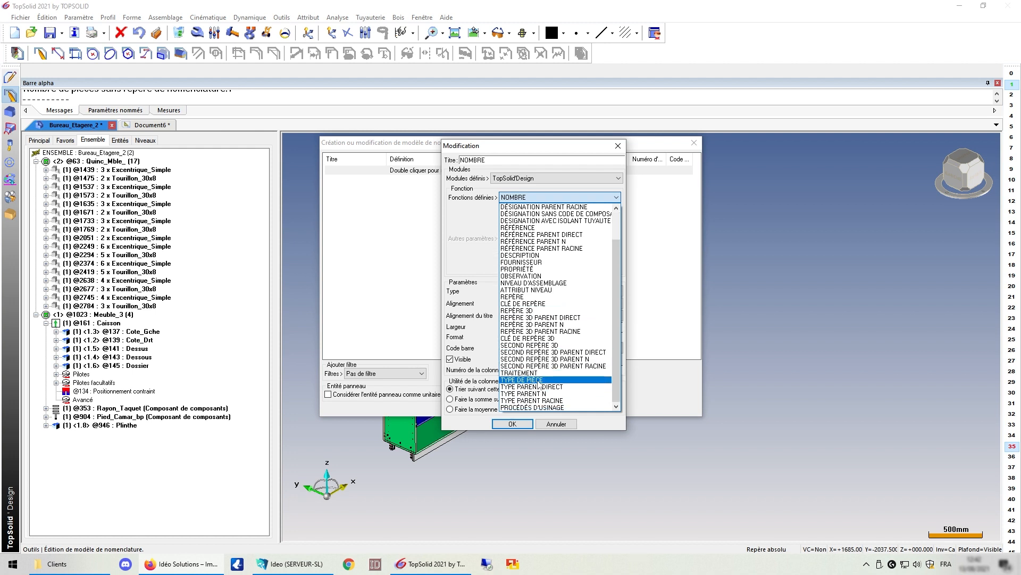
left_click(537, 179)
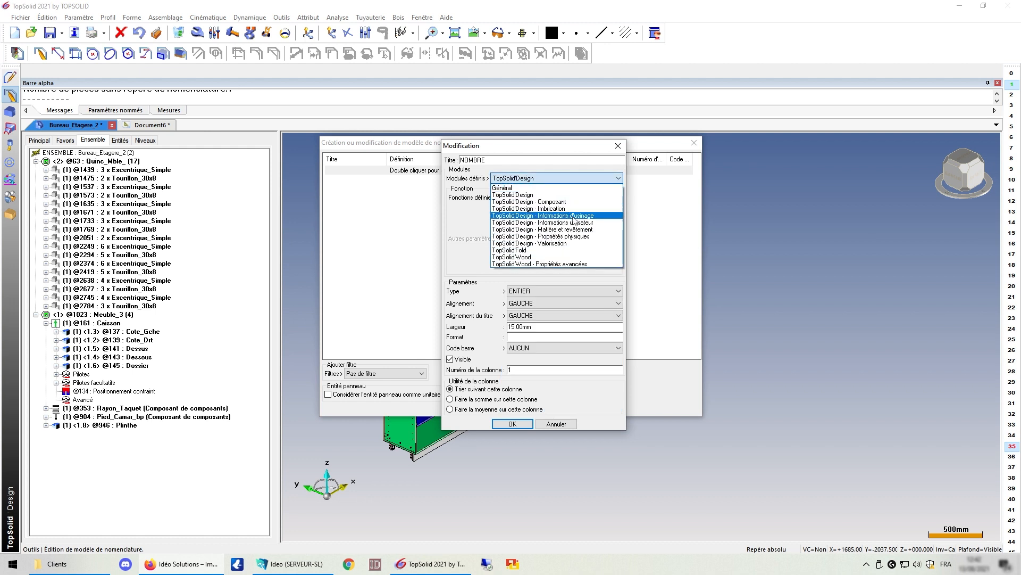
left_click(581, 216)
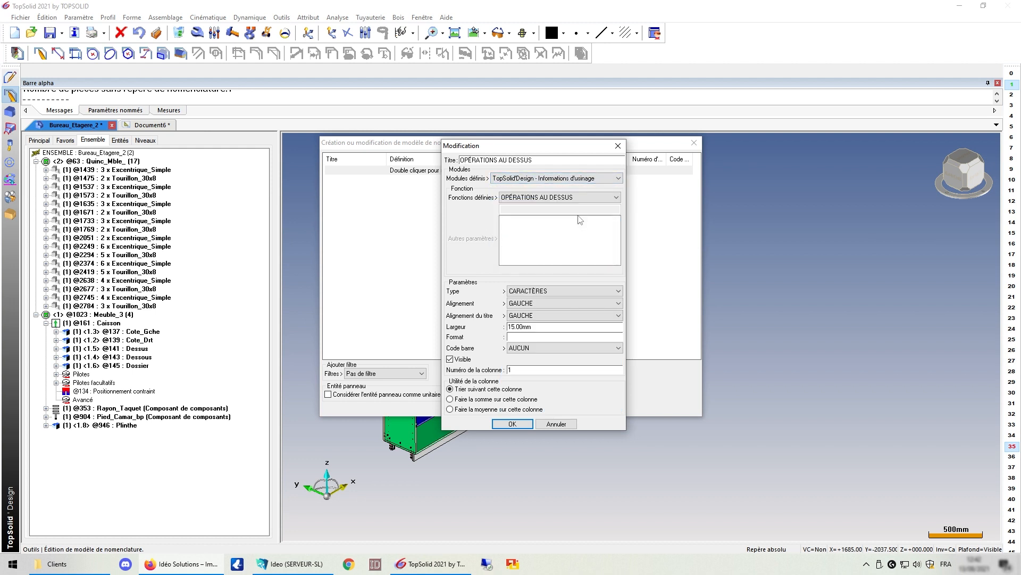
left_click(553, 181)
left_click(567, 223)
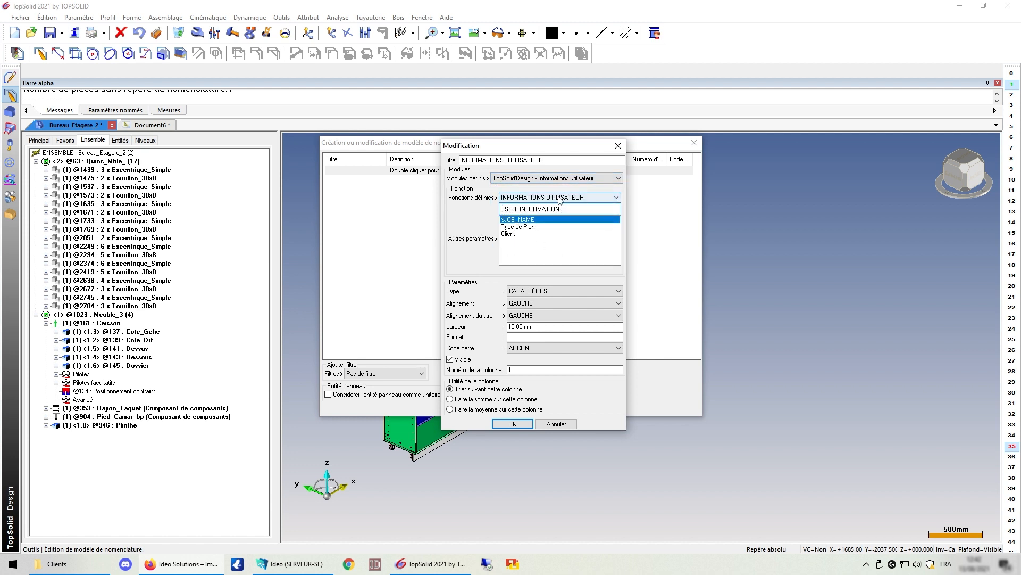
left_click(558, 199)
left_click(559, 199)
left_click(562, 181)
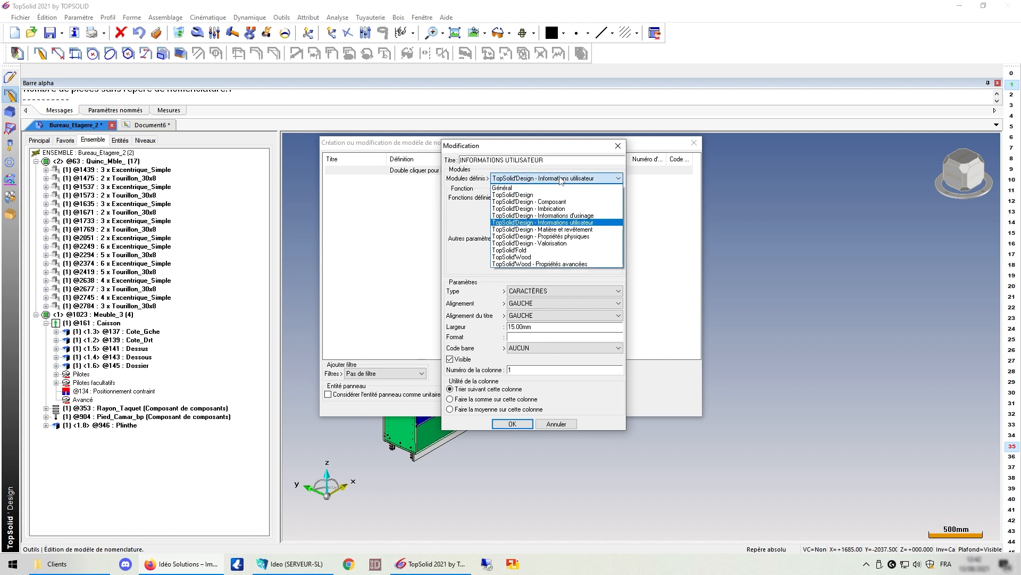
left_click(569, 230)
left_click(563, 198)
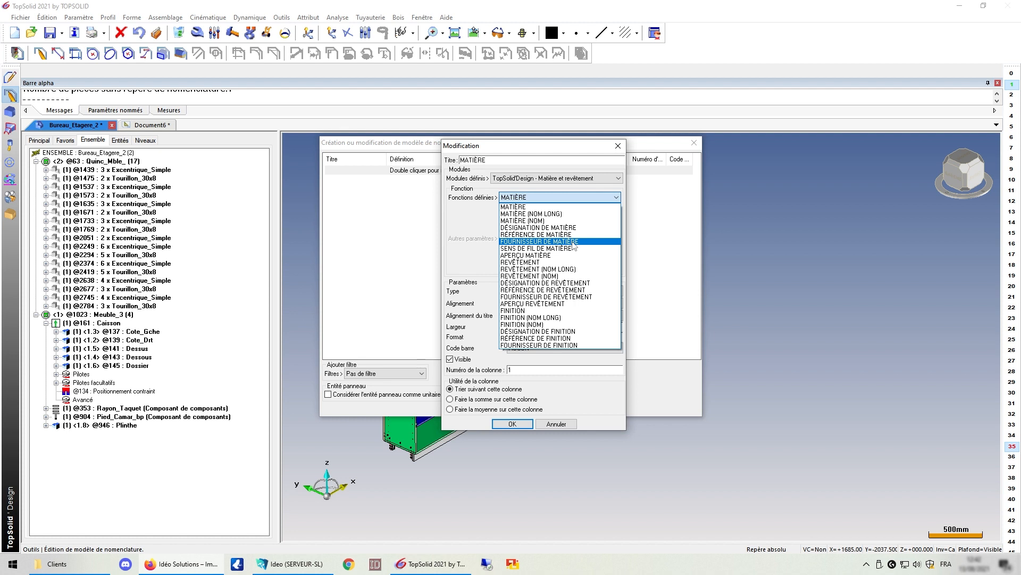
Step: Preview TopSolid'Design - Propriétés physiques and its MASSE function
left_click(561, 199)
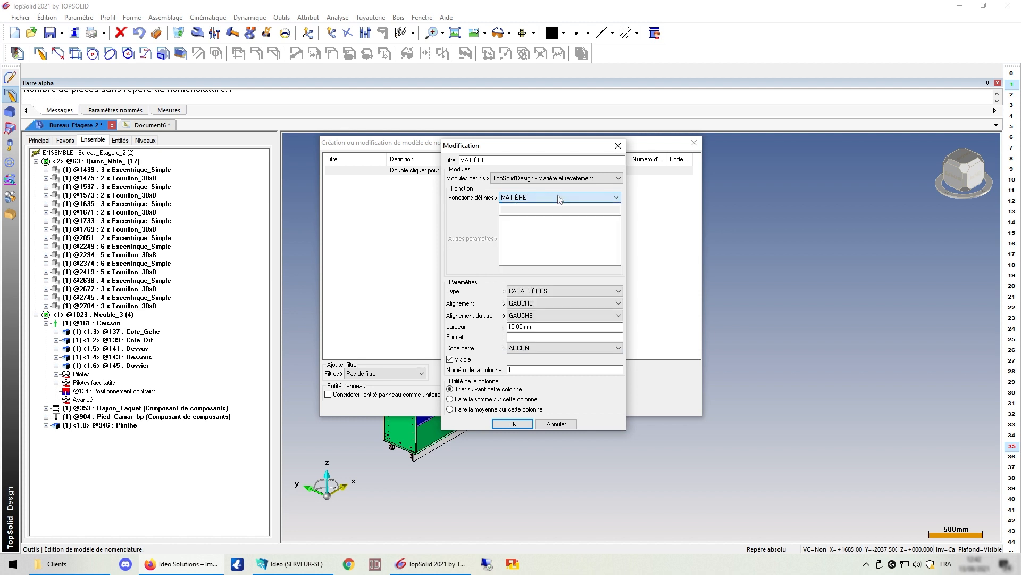
left_click(557, 178)
left_click(549, 239)
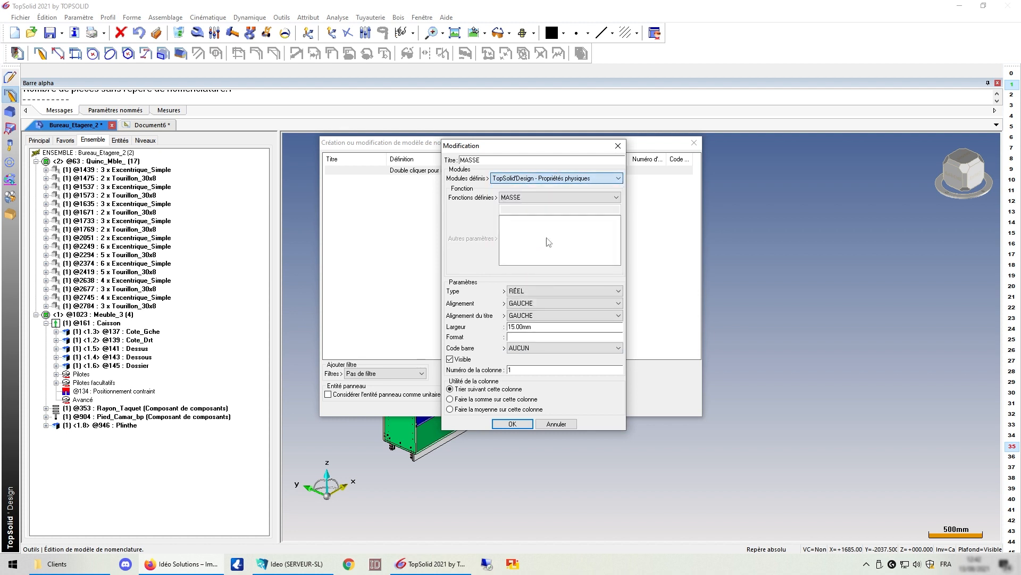
left_click(545, 200)
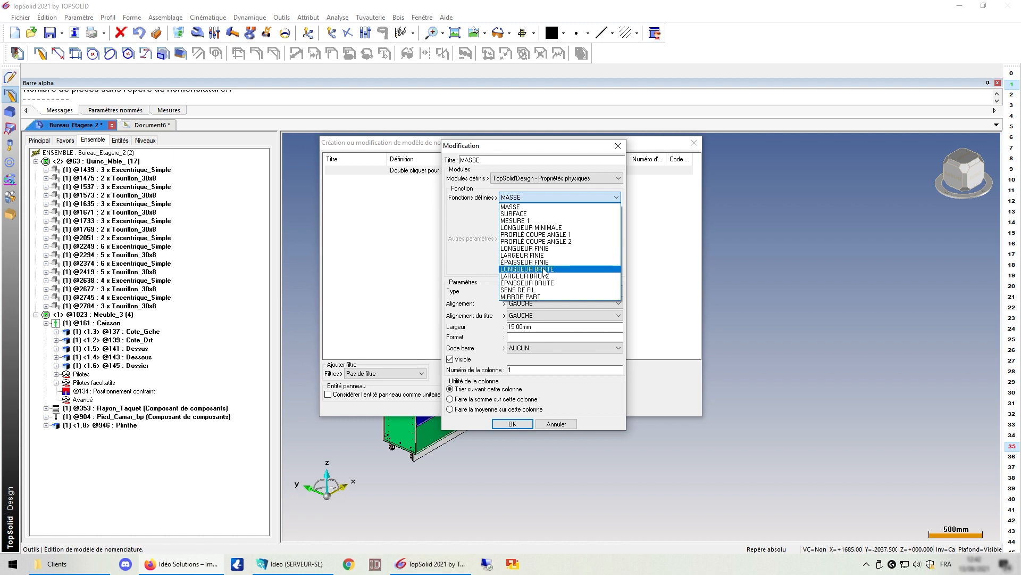
left_click(556, 199)
Step: Switch the module to TopSolid'Wood and browse its functions, reaching CHANTS OU STRATIFIÉS - 4 AXES
left_click(563, 178)
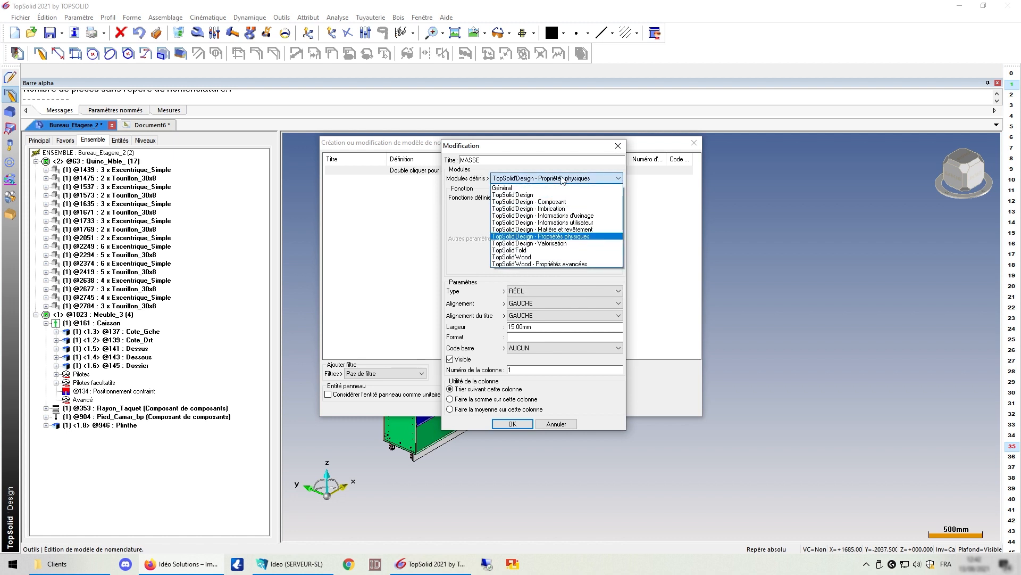
left_click(558, 258)
left_click(558, 197)
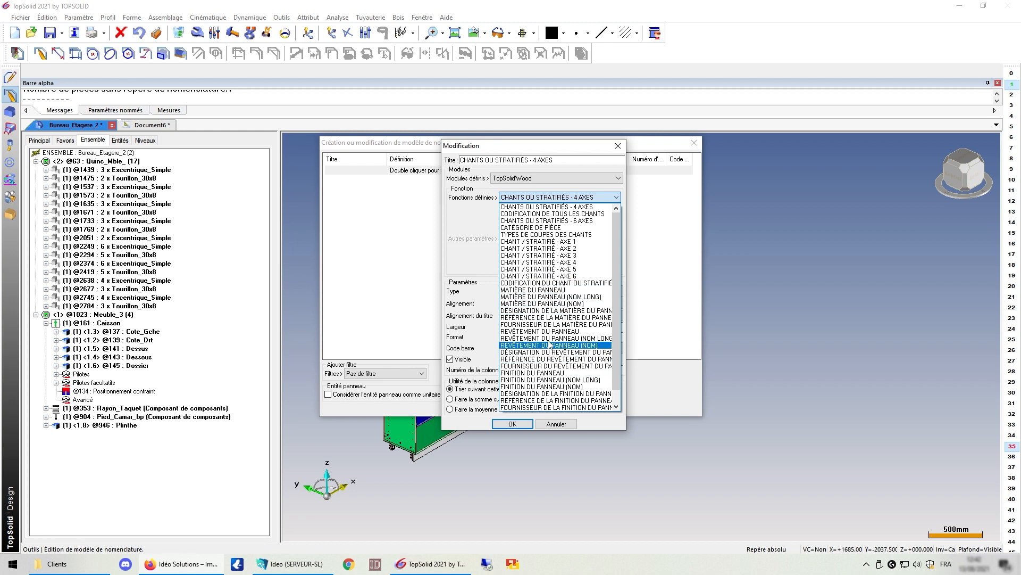
scroll(554, 375, "down", 1)
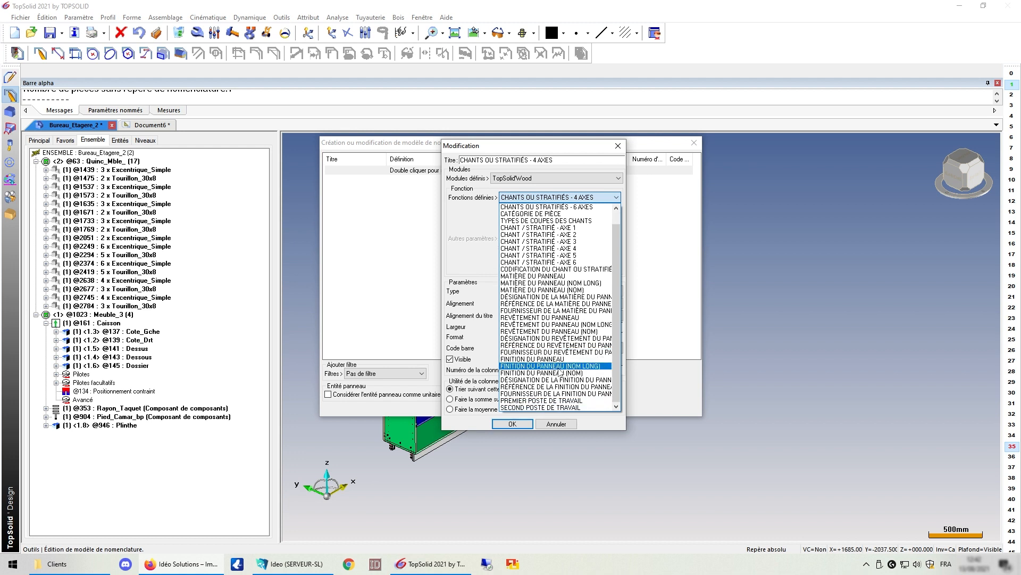
scroll(560, 372, "up", 1)
left_click(551, 207)
left_click(551, 198)
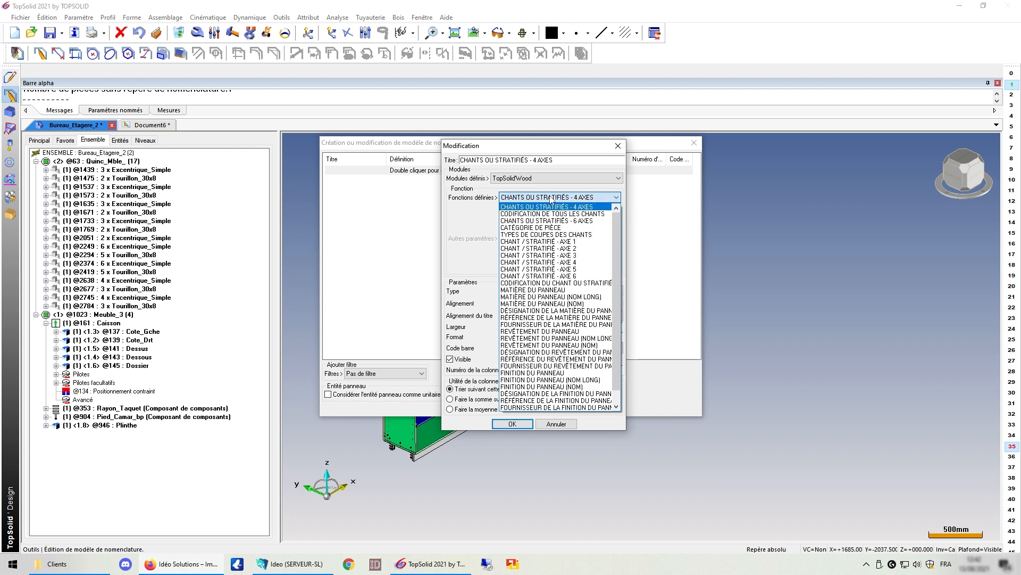
left_click(551, 198)
left_click(541, 179)
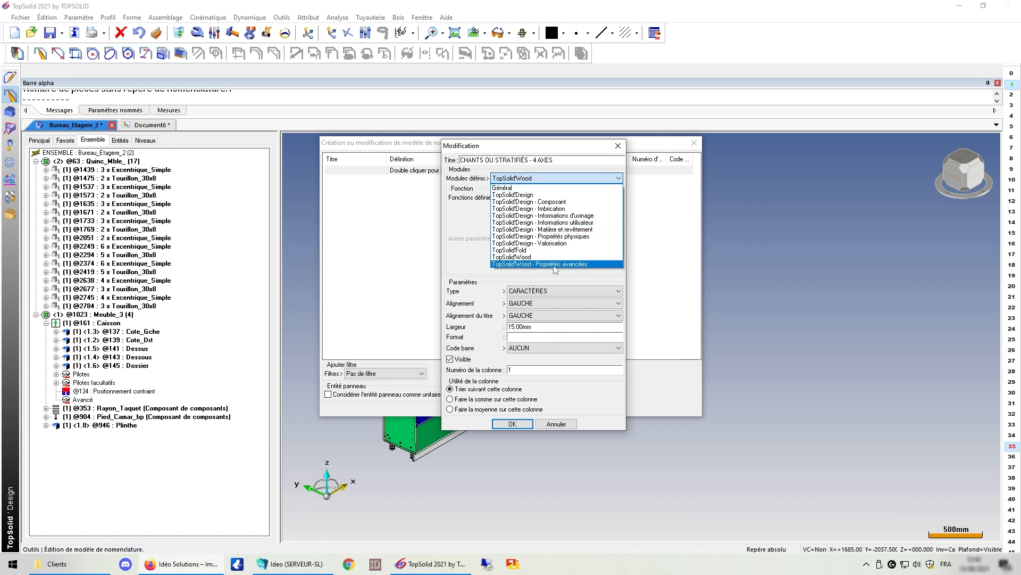
Step: Preview TopSolid'Wood advanced properties, then choose REPÈRE 3D from TopSolid'Design functions
left_click(554, 264)
left_click(551, 200)
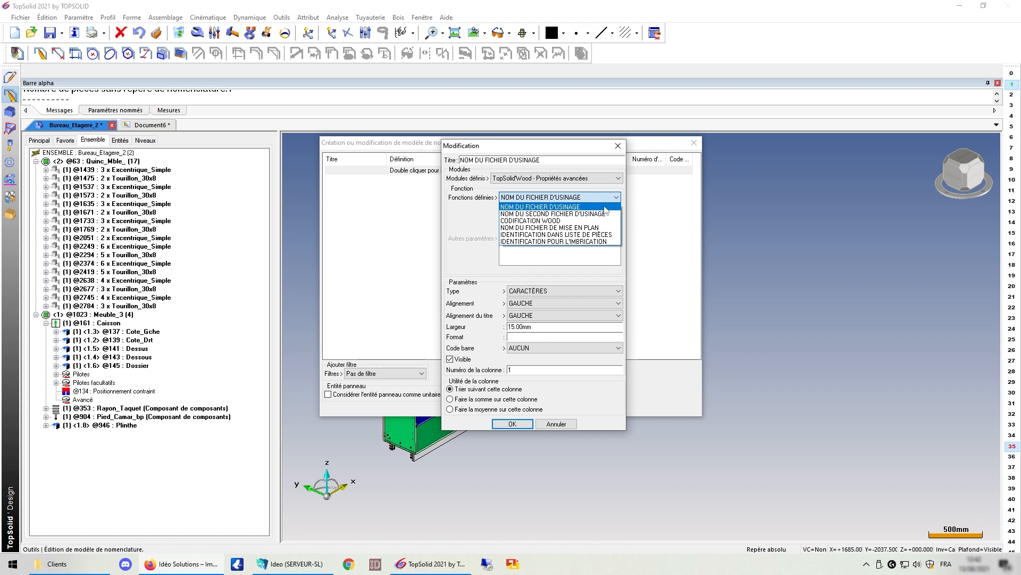
left_click(587, 198)
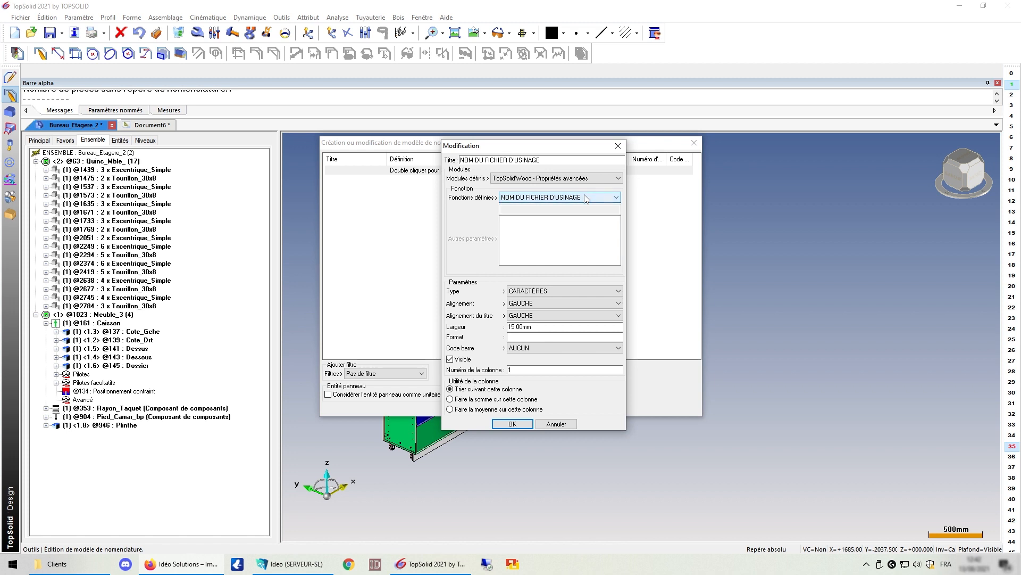
scroll(550, 181, "up", 1)
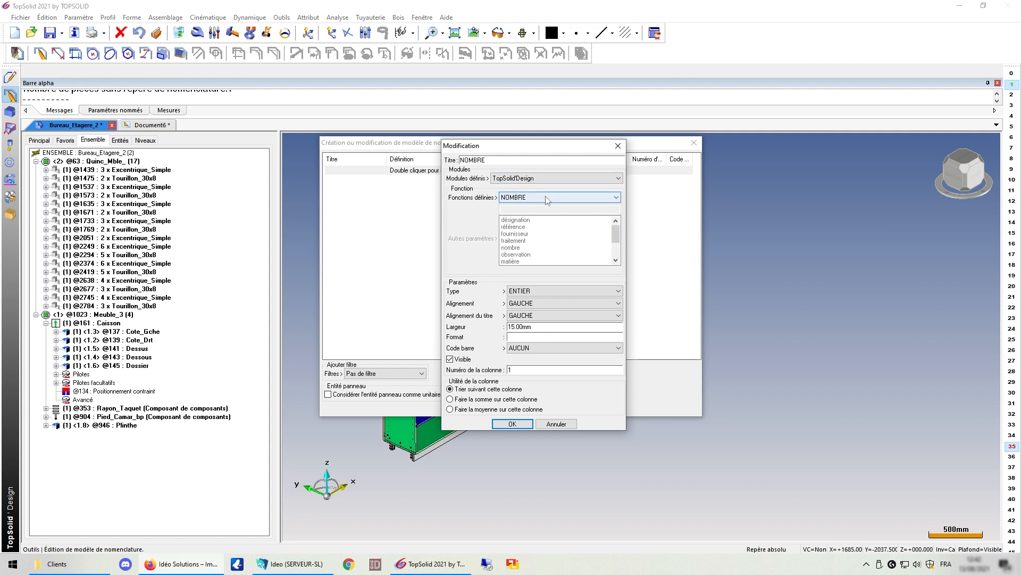
left_click(548, 198)
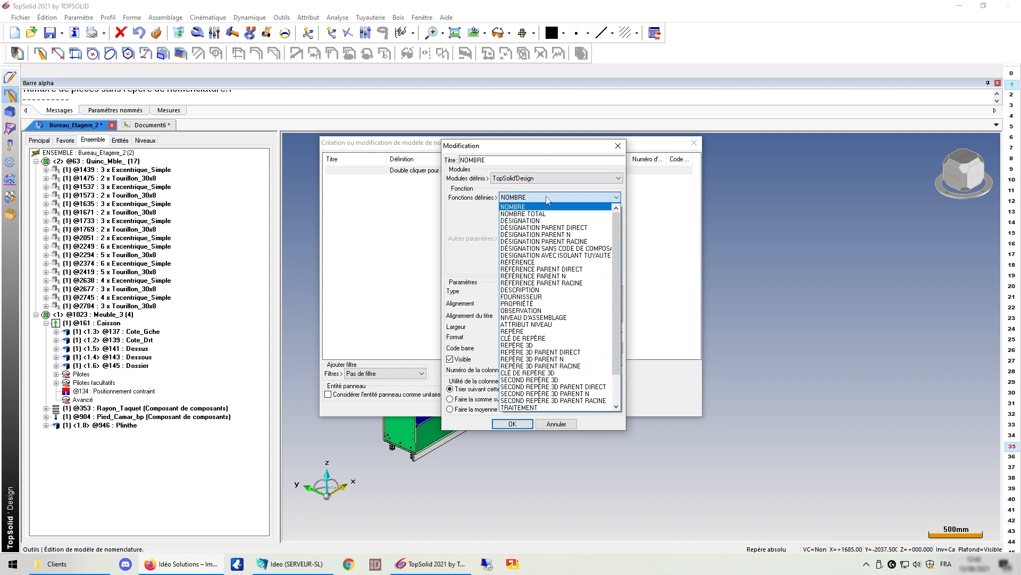
left_click(530, 345)
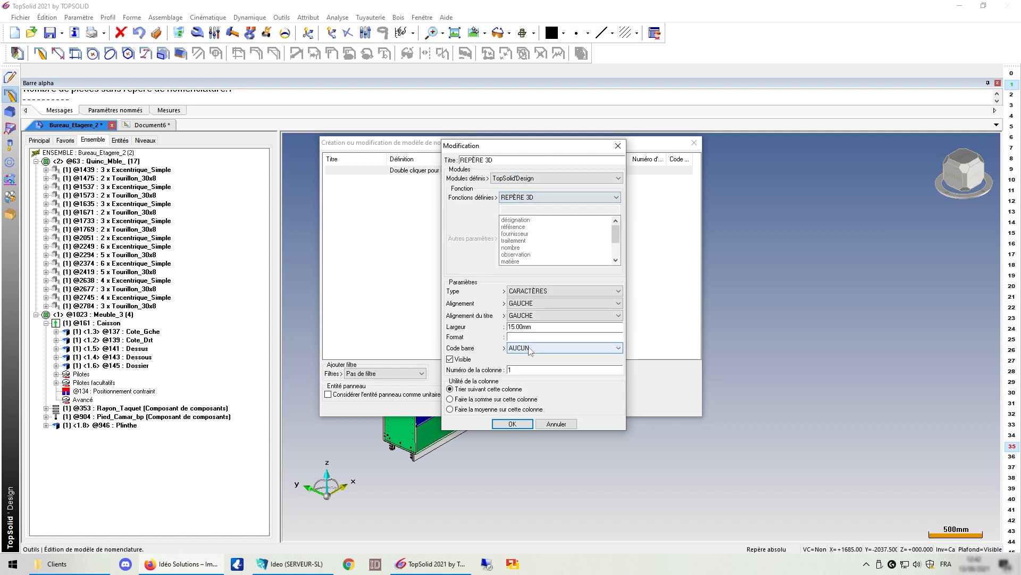
Step: Confirm the REPÈRE 3D column and add DÉSIGNATION as the second column
left_click(512, 424)
double_click(417, 180)
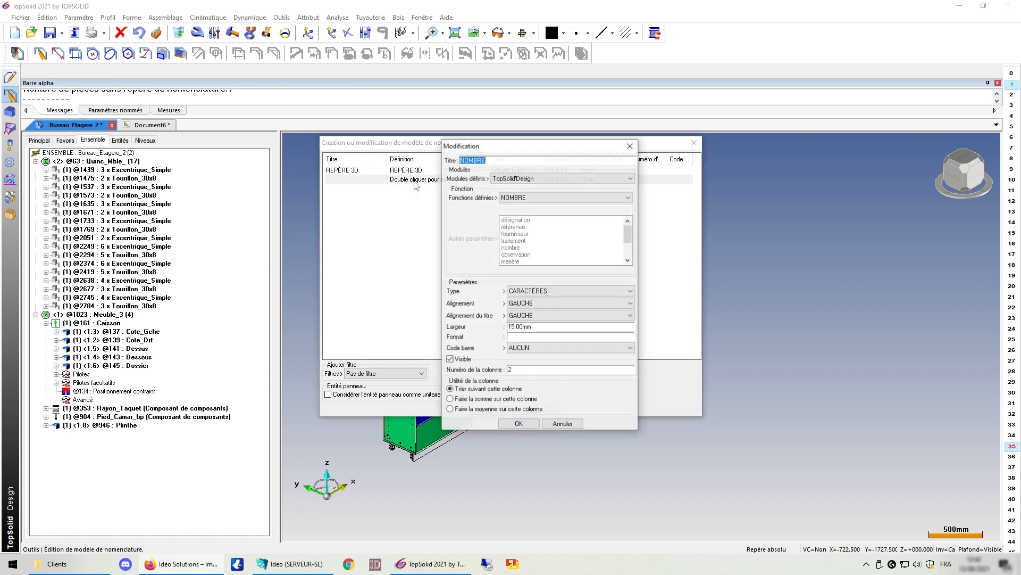
left_click(537, 198)
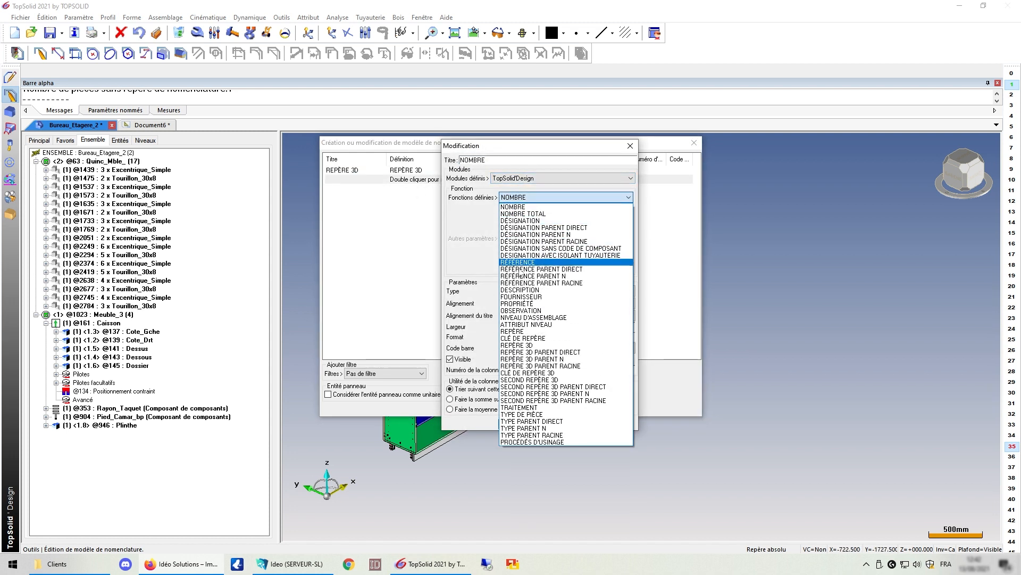
left_click(524, 221)
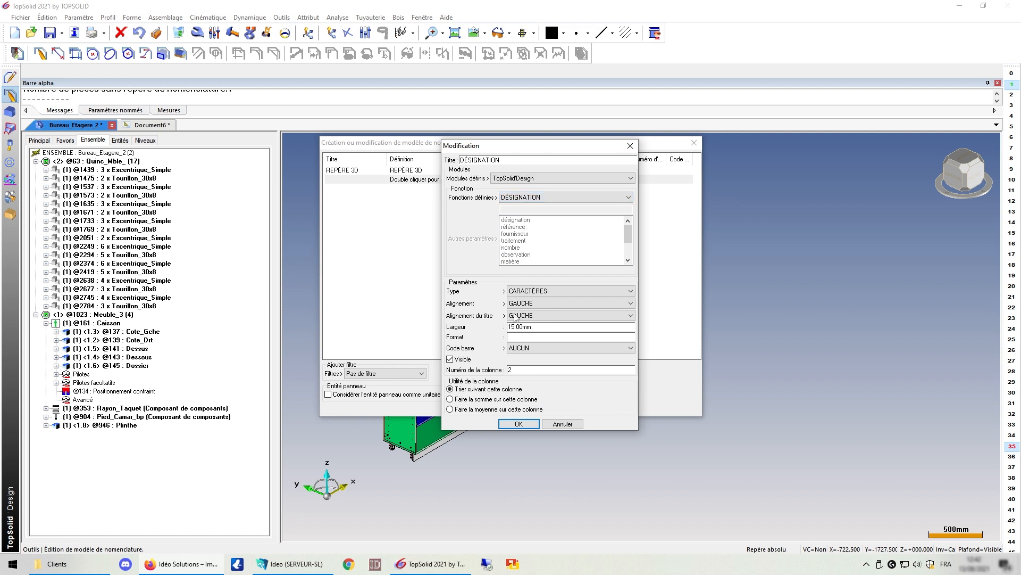
left_click(513, 424)
Step: Add MATIÈRE from the Matière et revêtement module as the third column
double_click(421, 189)
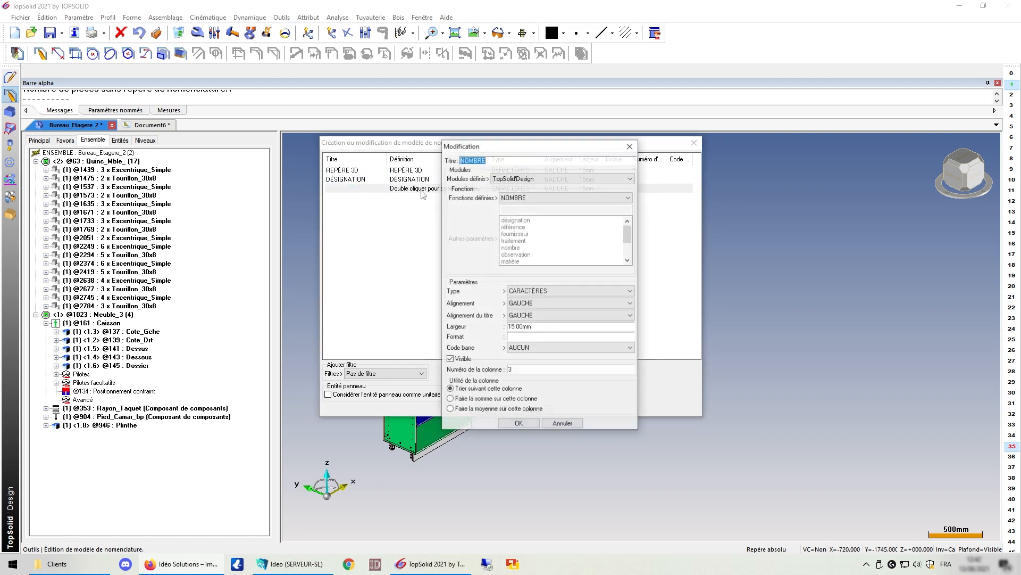
left_click(545, 180)
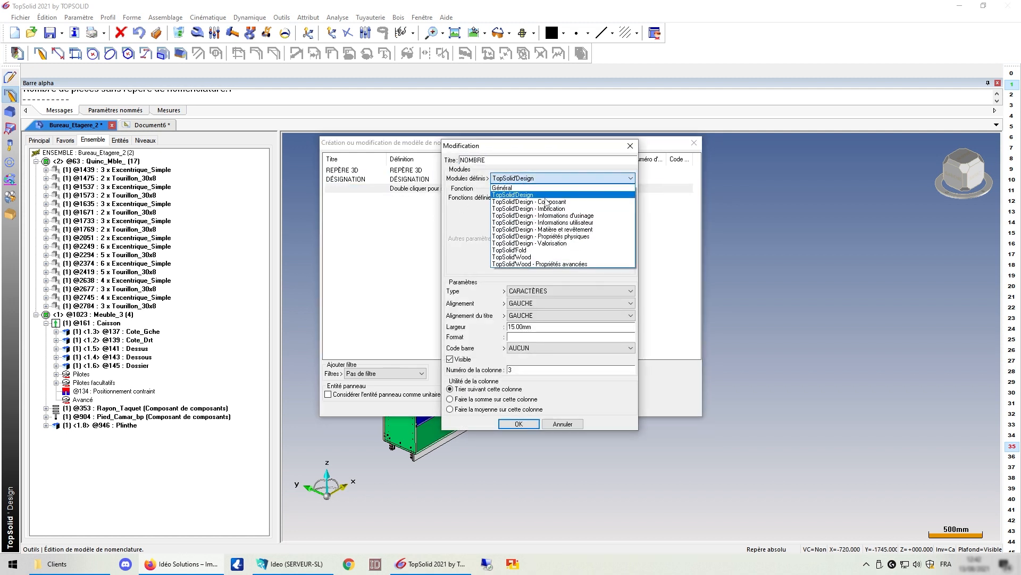
left_click(549, 231)
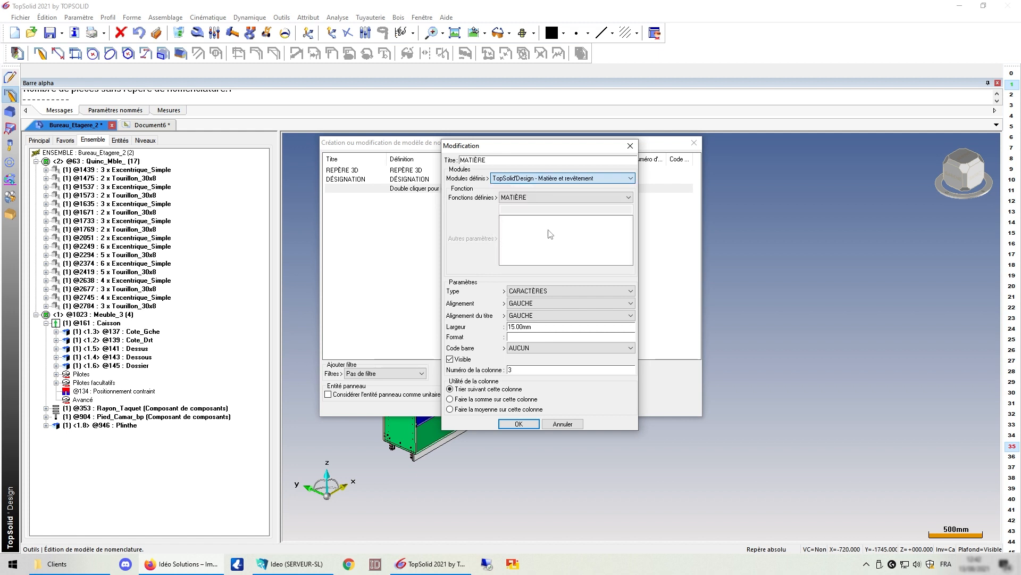
left_click(528, 199)
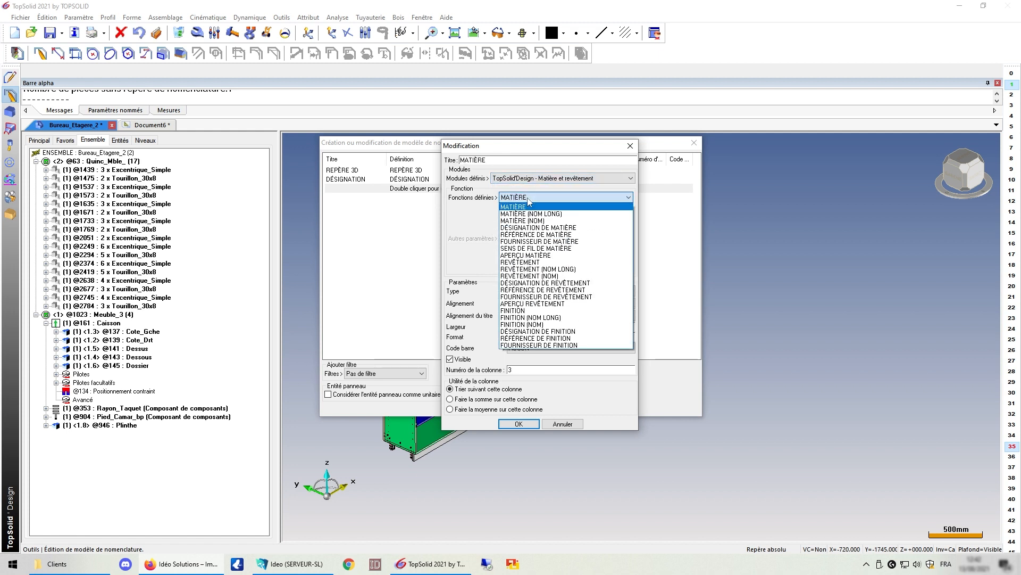
left_click(528, 198)
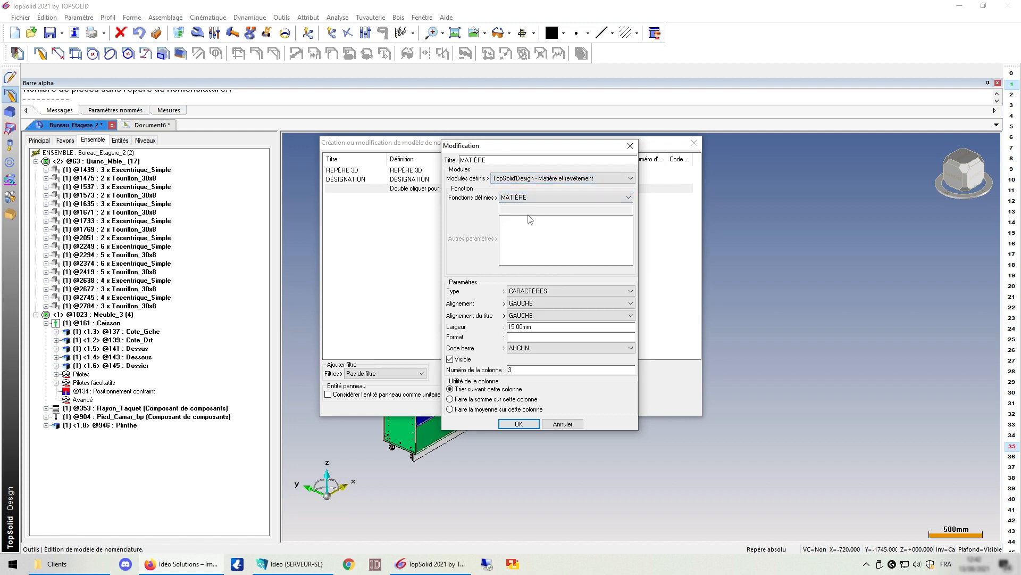
left_click(519, 424)
left_click(410, 199)
Step: Add REVÊTEMENT and FINITION as the fourth and fifth columns
double_click(411, 200)
left_click(530, 199)
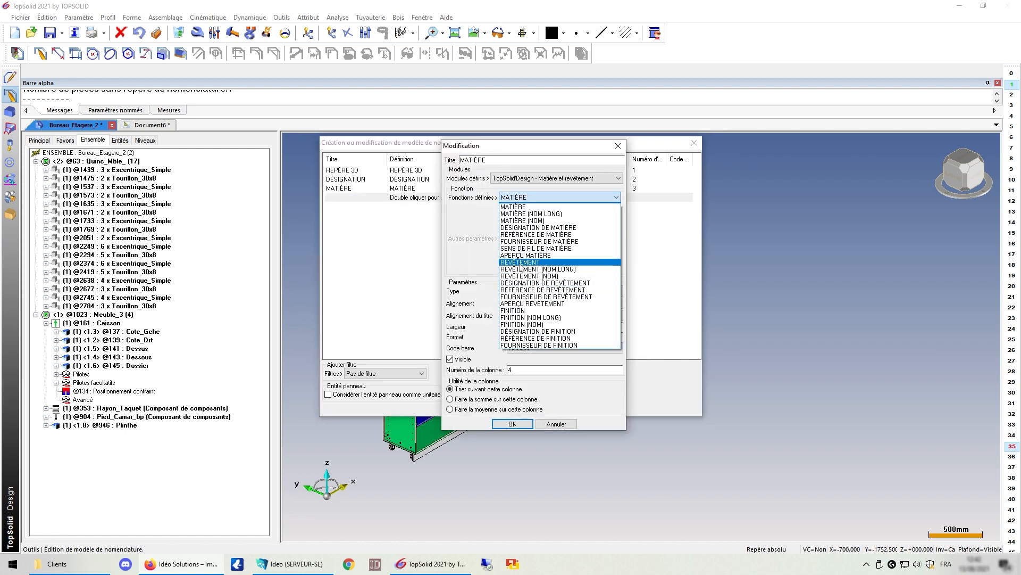
left_click(521, 262)
left_click(512, 424)
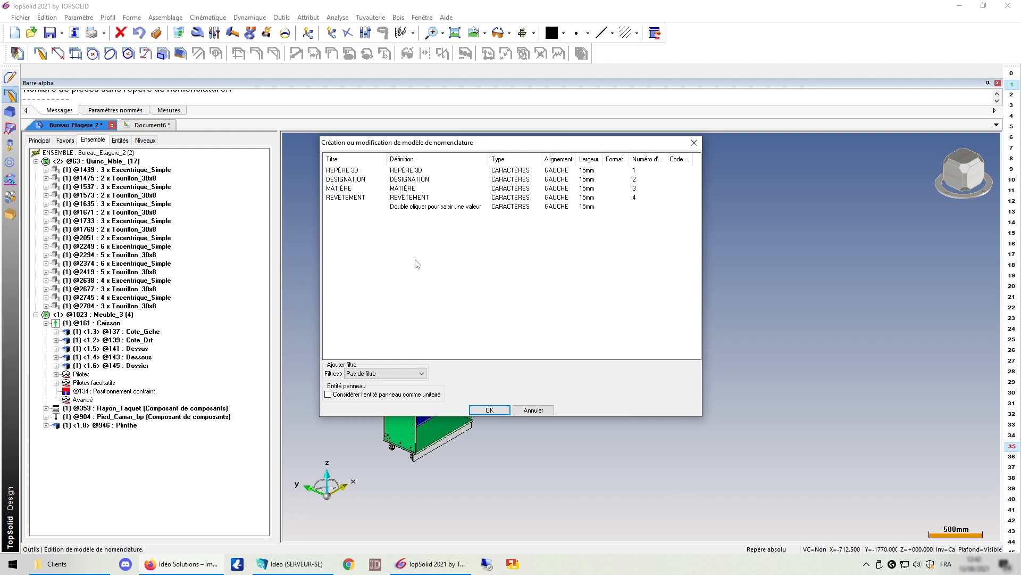
double_click(413, 206)
left_click(558, 198)
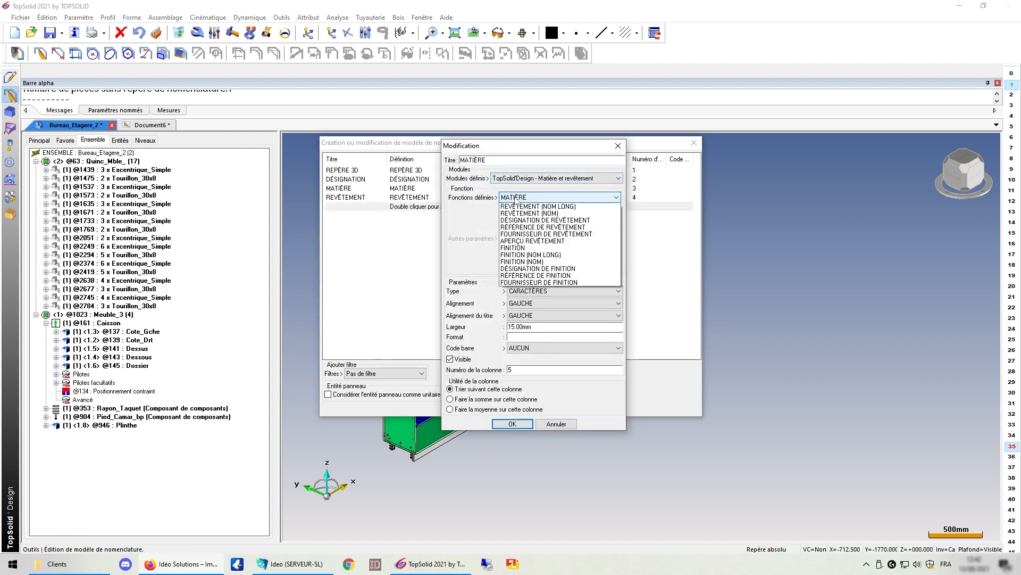
left_click(513, 310)
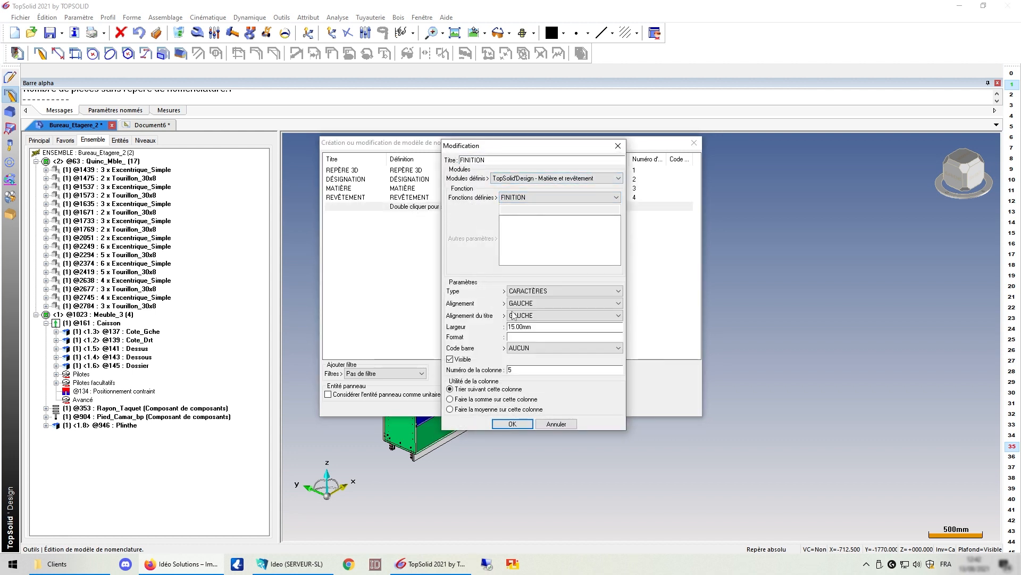
left_click(512, 424)
Step: Start a sixth column using the physical properties module
double_click(410, 215)
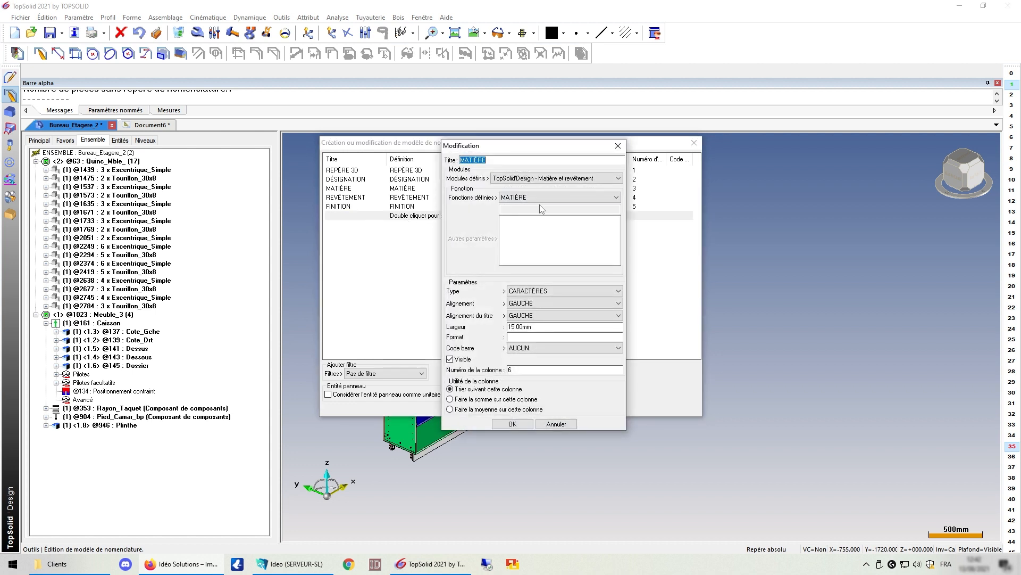
left_click(547, 181)
left_click(534, 181)
left_click(534, 182)
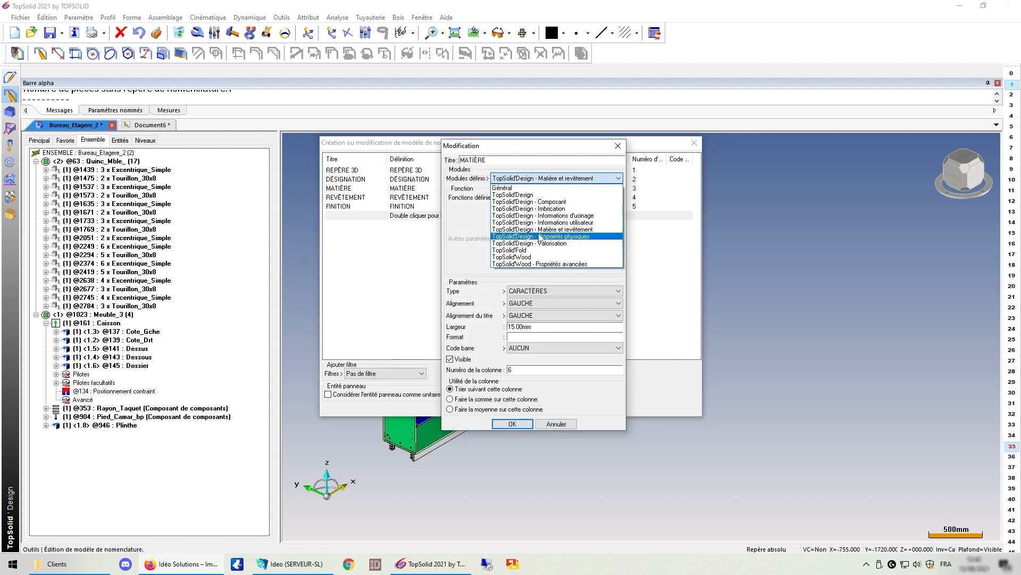
left_click(537, 233)
left_click(509, 198)
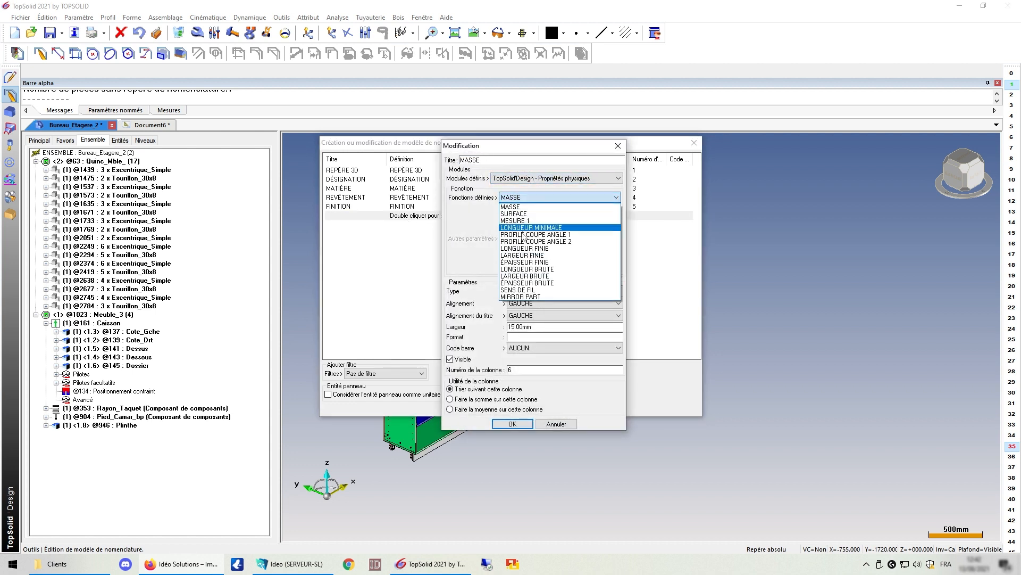
Step: Add LONGUEUR FINIE and LARGEUR FINIE columns, formatted in mm
left_click(527, 248)
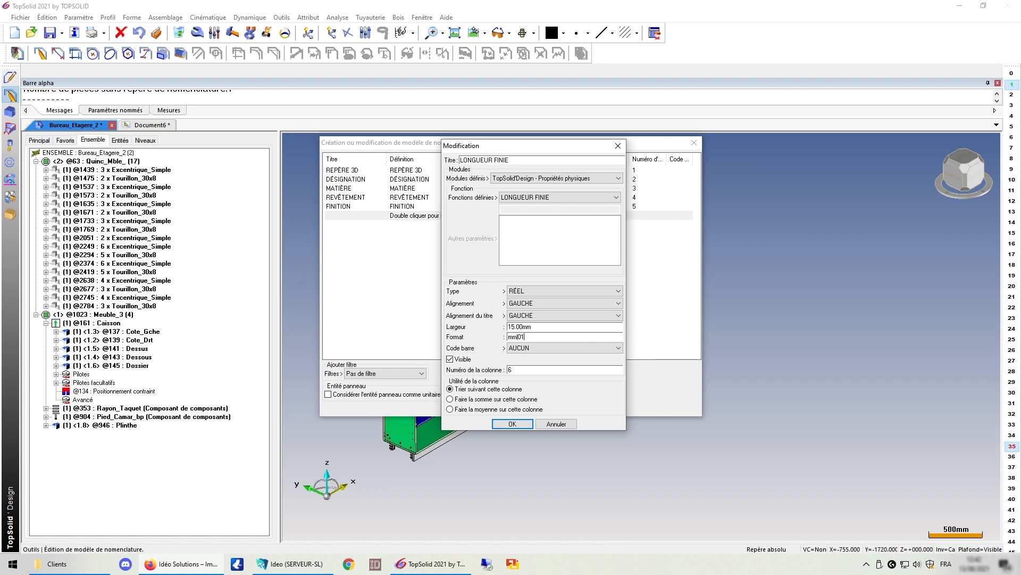
left_click(515, 426)
double_click(405, 226)
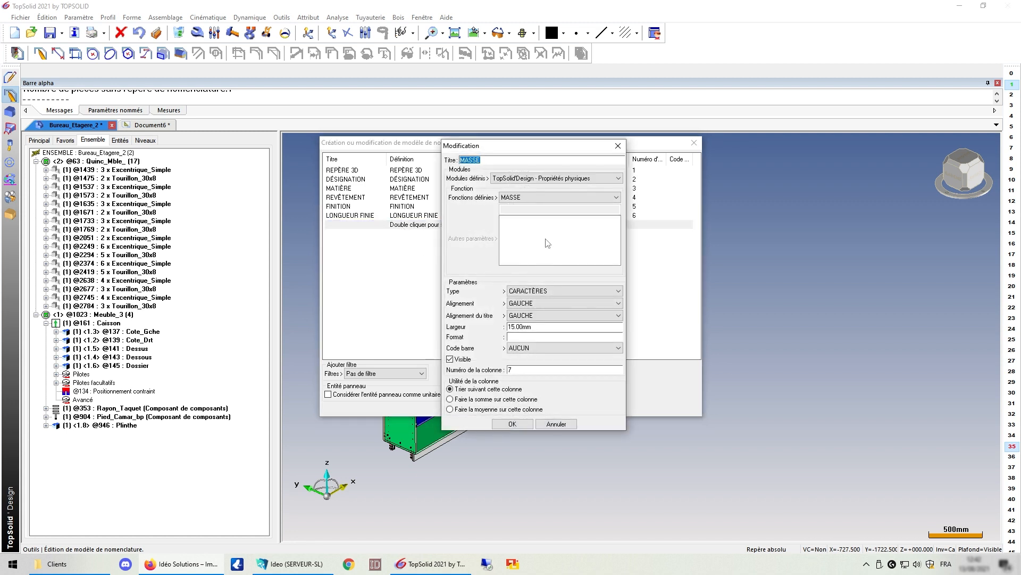
left_click(539, 198)
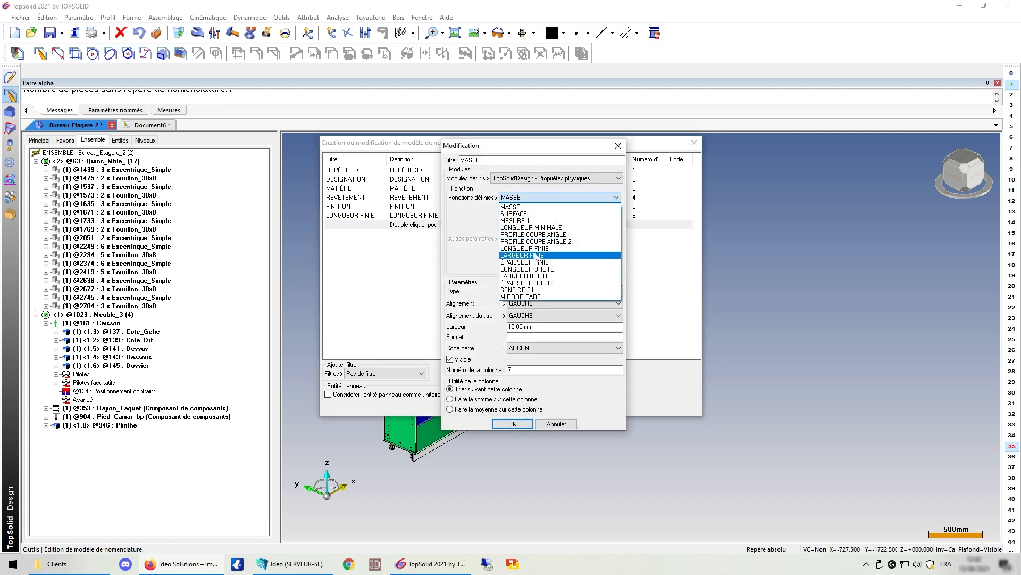
left_click(551, 241)
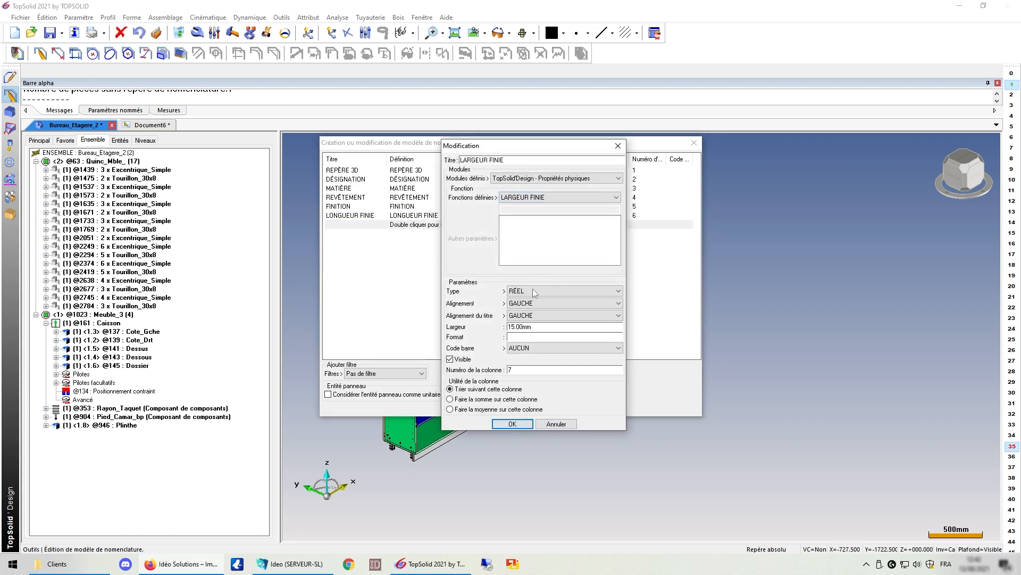
left_click(528, 338)
type("mm|02")
key("Return")
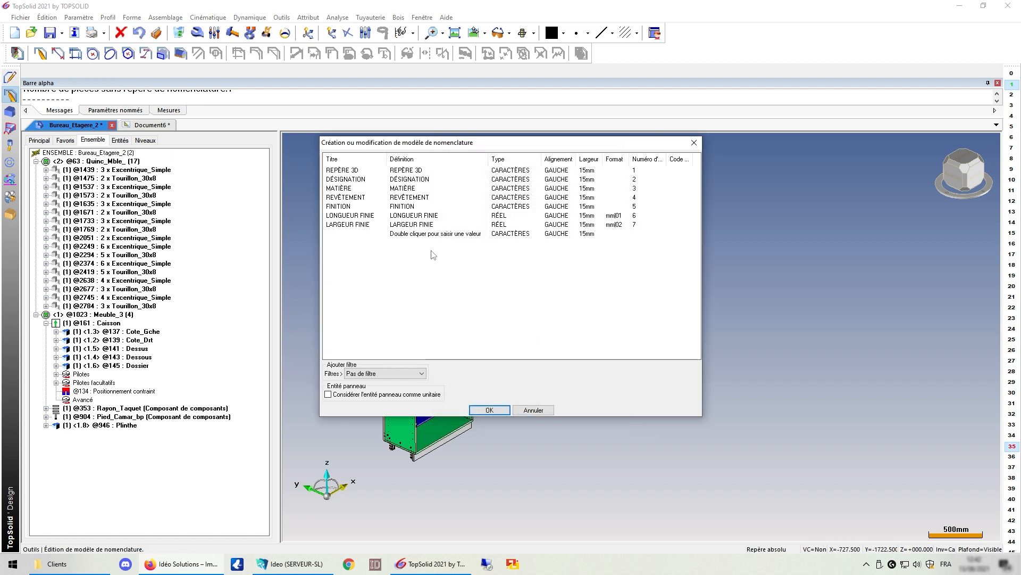
Step: Add ÉPAISSEUR FINIE in mm as column 8 and begin a ninth column
double_click(423, 234)
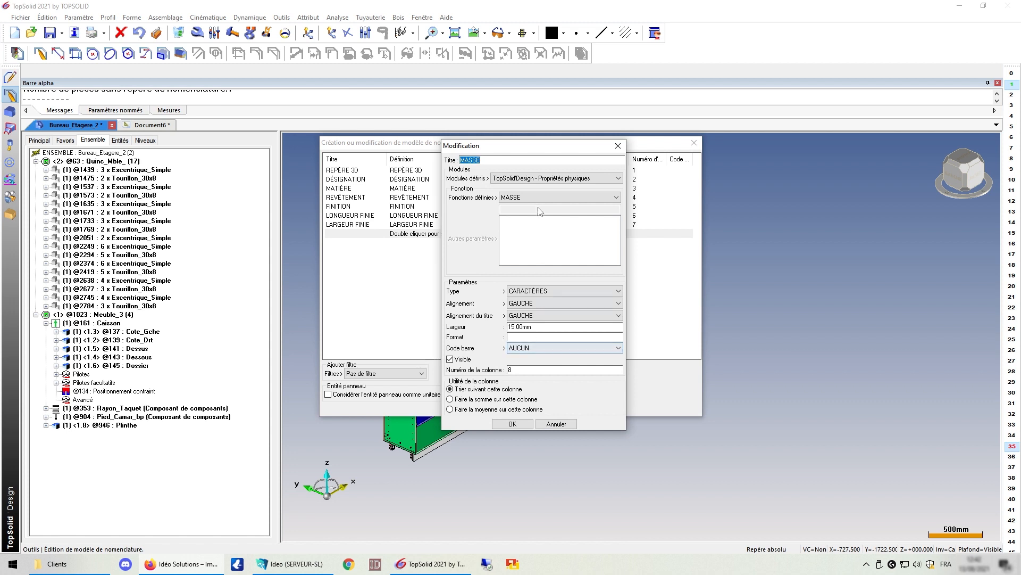
left_click(533, 198)
left_click(532, 262)
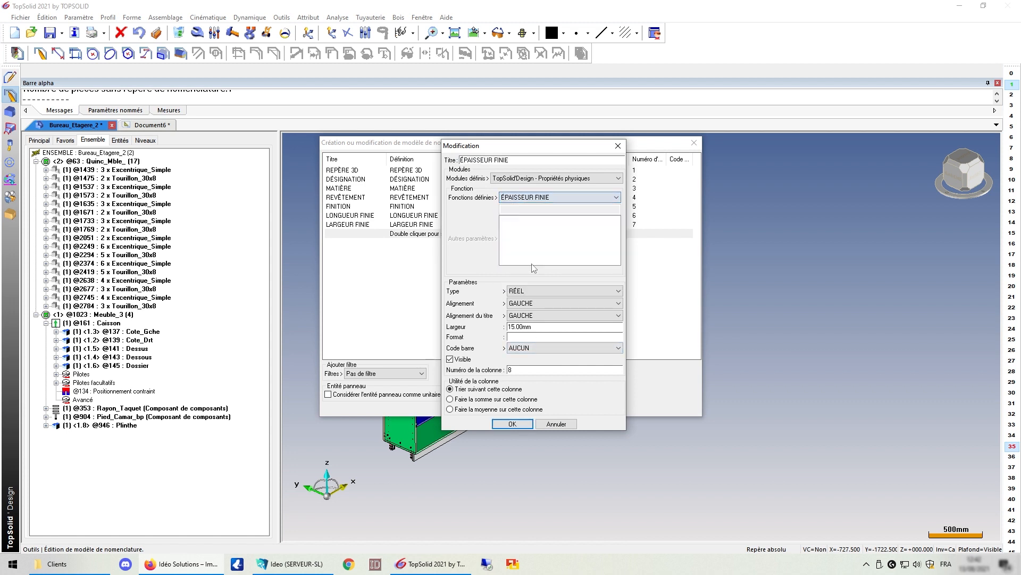
left_click(538, 338)
left_click(511, 423)
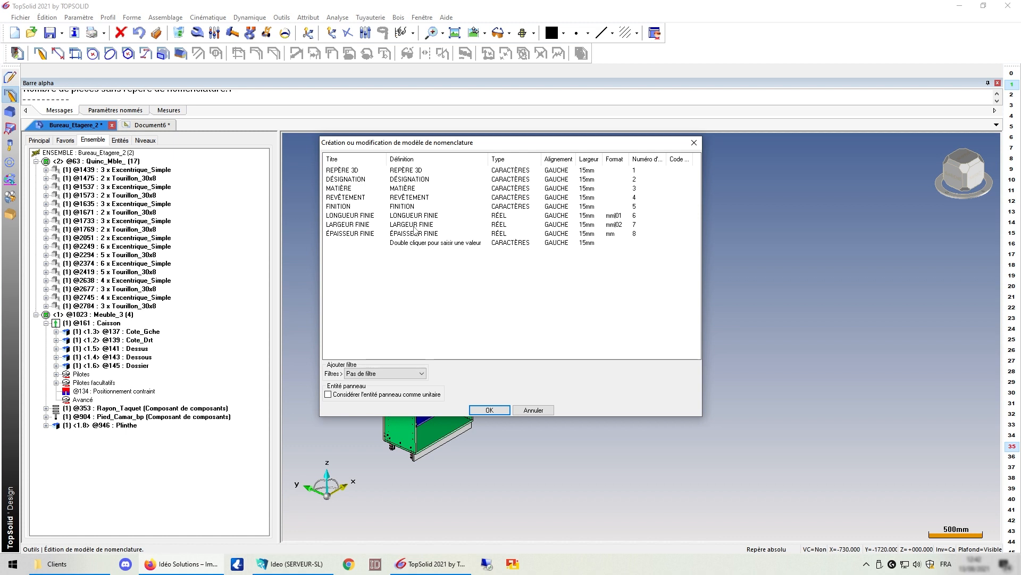
double_click(415, 243)
left_click(519, 198)
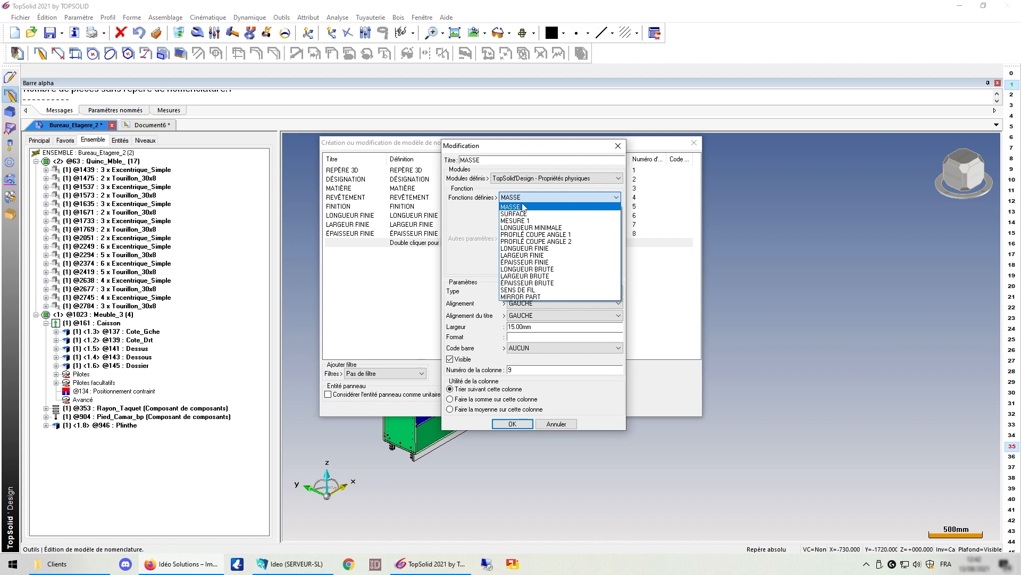
Step: Add MASSE with kg03 format as column 9 and confirm the nomenclature template
left_click(524, 208)
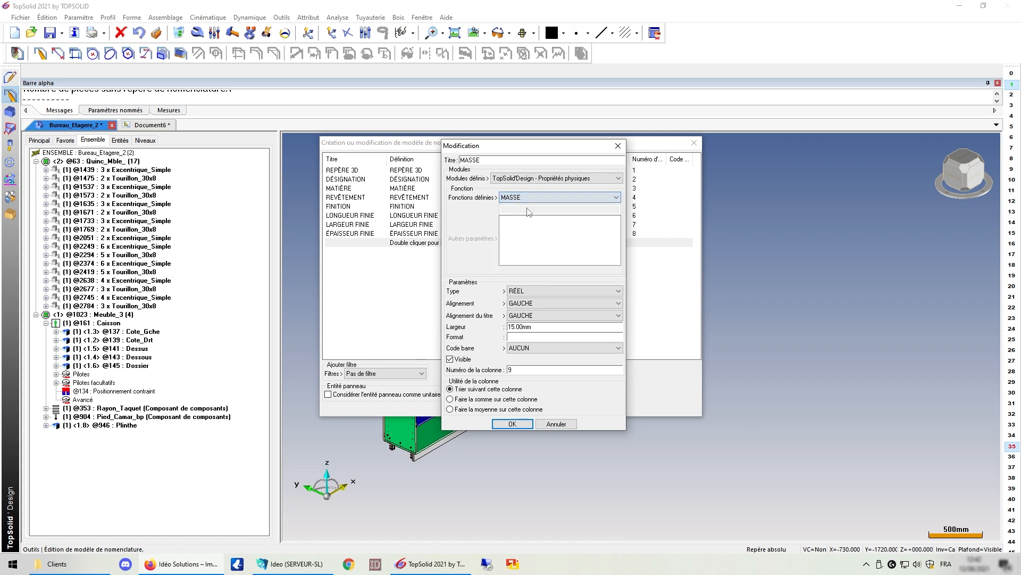
left_click(521, 336)
type("kgl03")
key("Return")
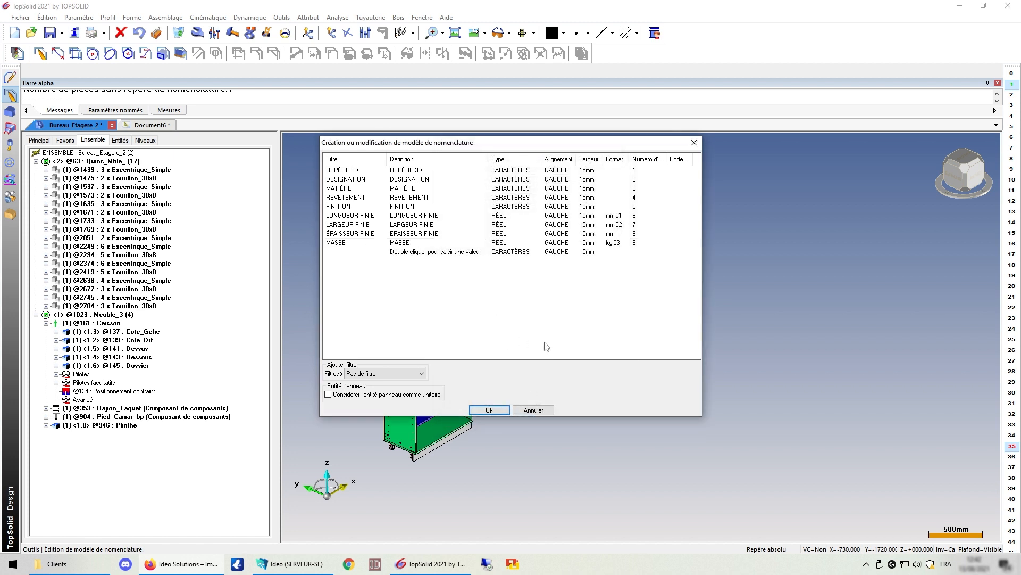
left_click(490, 410)
Step: On Document6, place a 00-Meme_pas_peur nomenclature of the front view below existing tables
left_click(152, 125)
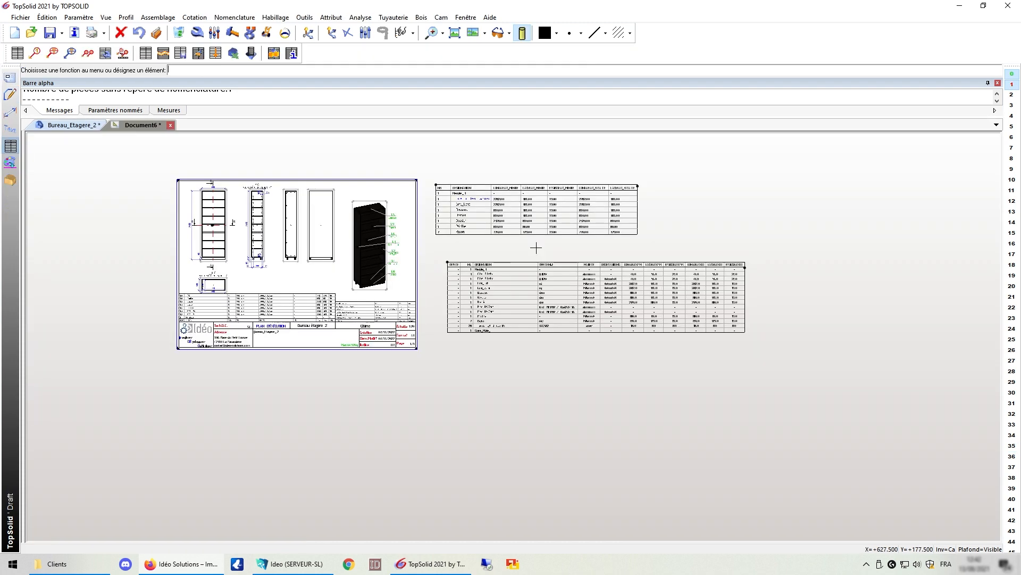
left_click(18, 55)
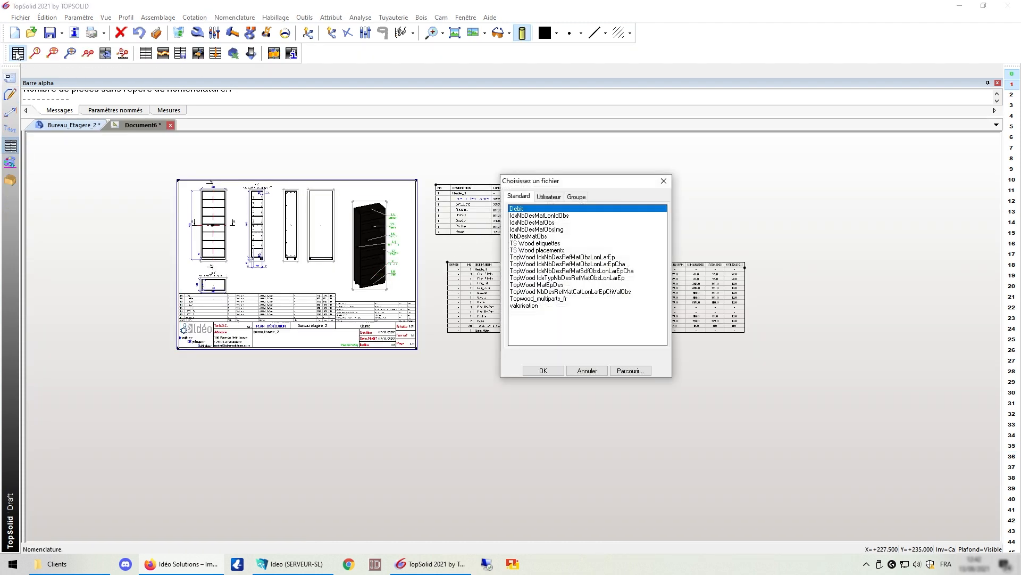
left_click(579, 196)
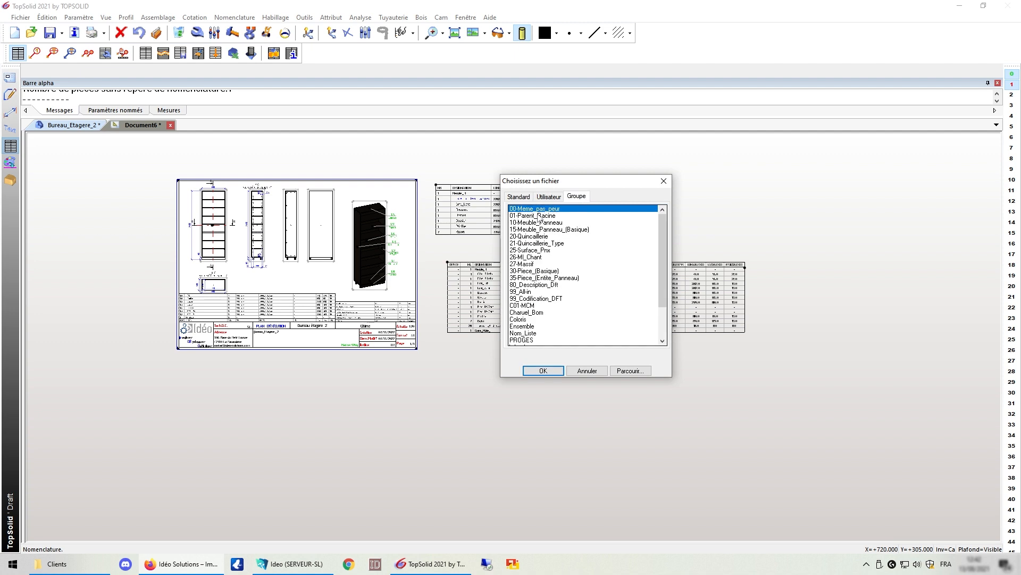
left_click(537, 369)
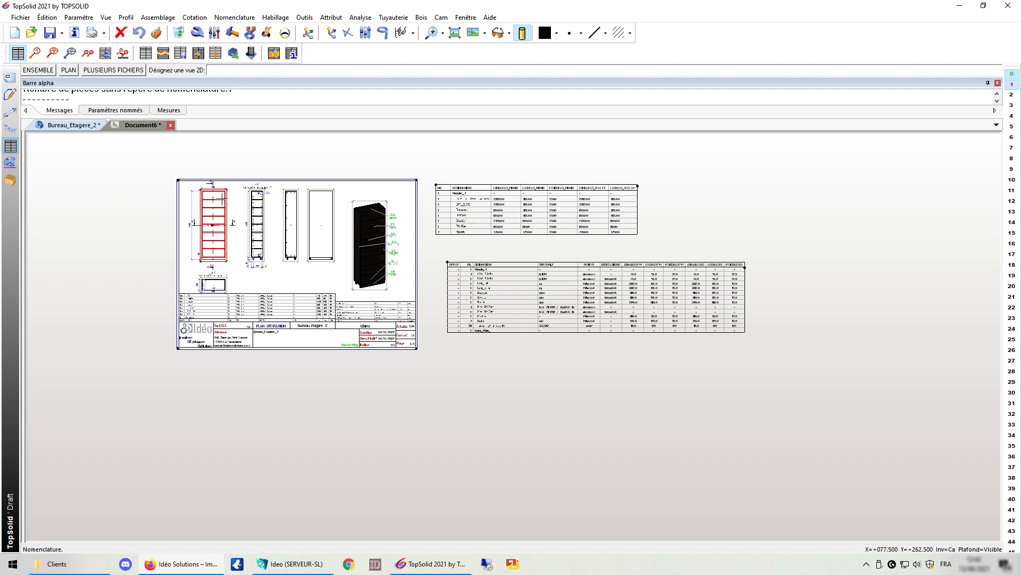
left_click(222, 199)
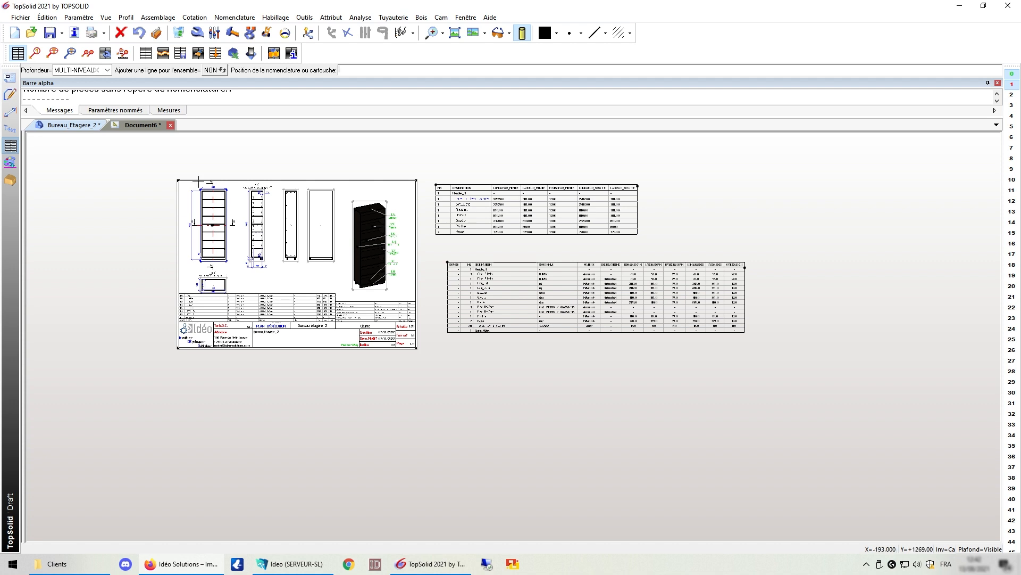
left_click(446, 346)
left_click(780, 362)
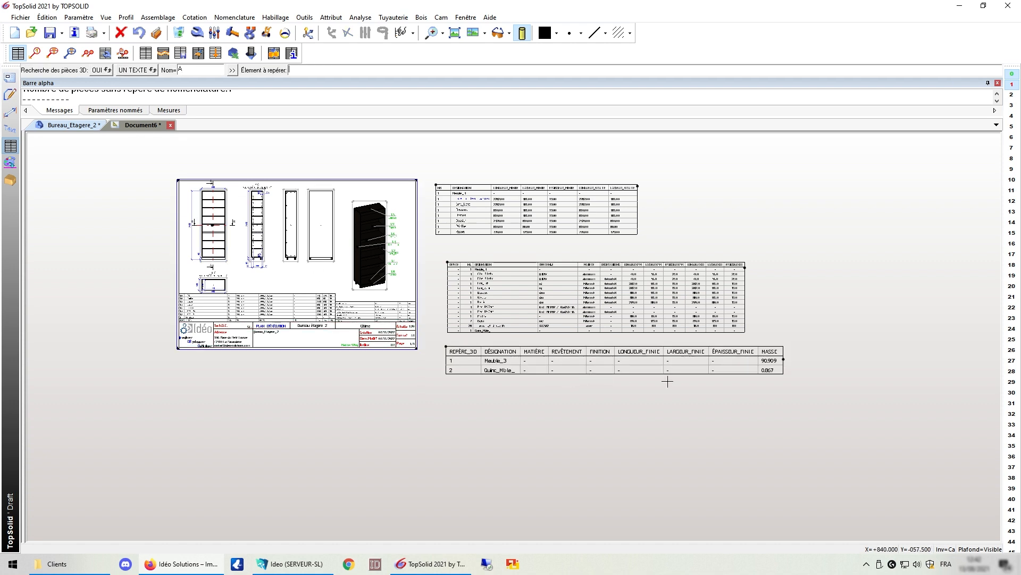
scroll(664, 372, "up", 1)
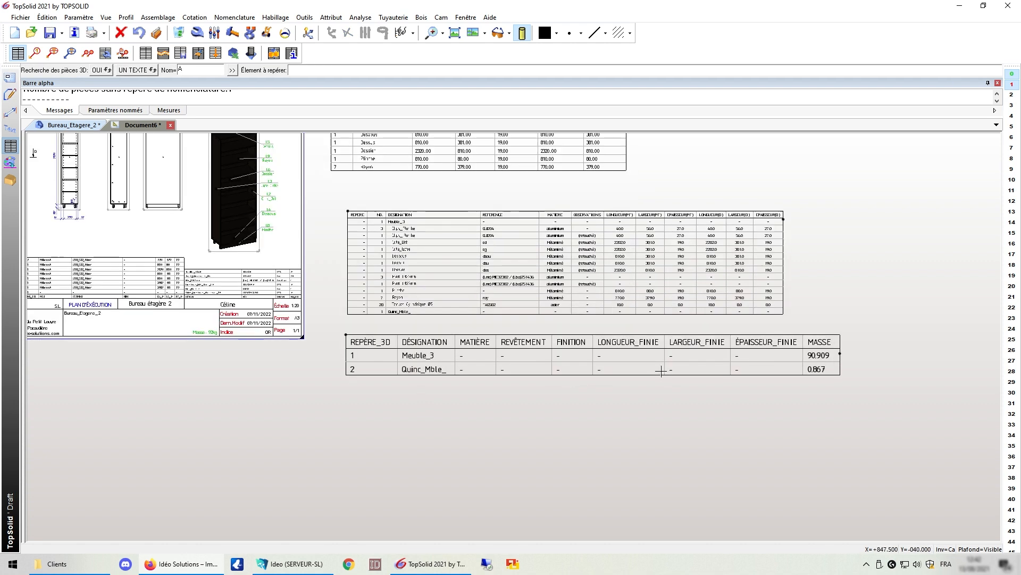
Step: Make the new table multi-level by expanding Meuble_3 into parts 1.1–1.9
left_click(197, 32)
left_click(424, 354)
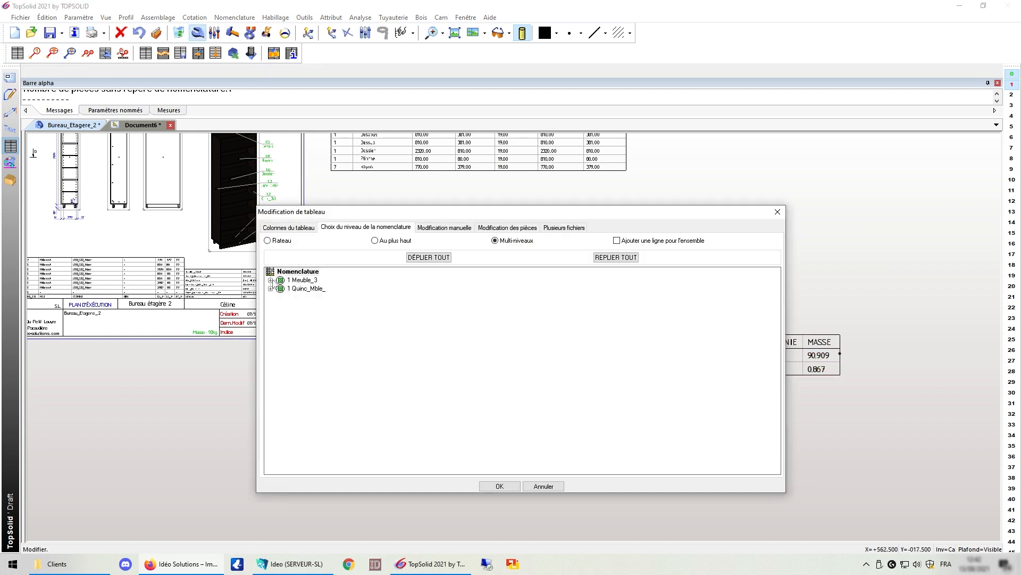
left_click(271, 281)
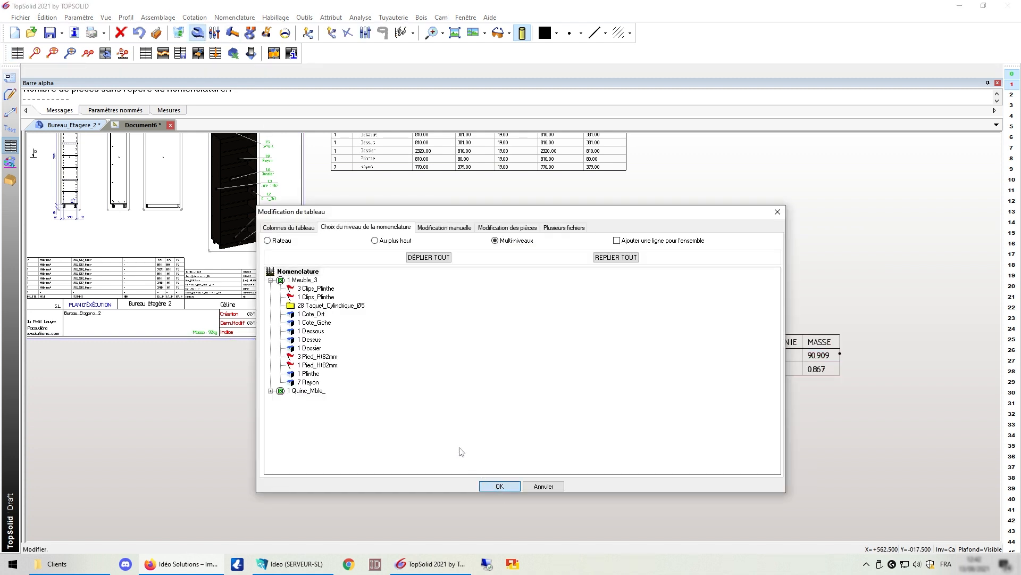
left_click(499, 486)
scroll(412, 434, "up", 3)
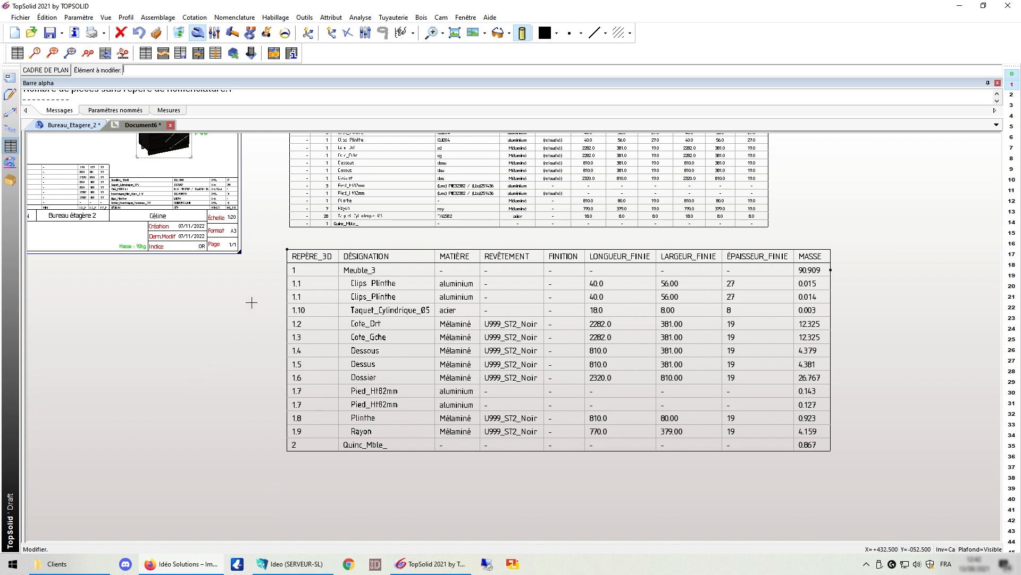
scroll(251, 255, "down", 4)
scroll(249, 208, "up", 4)
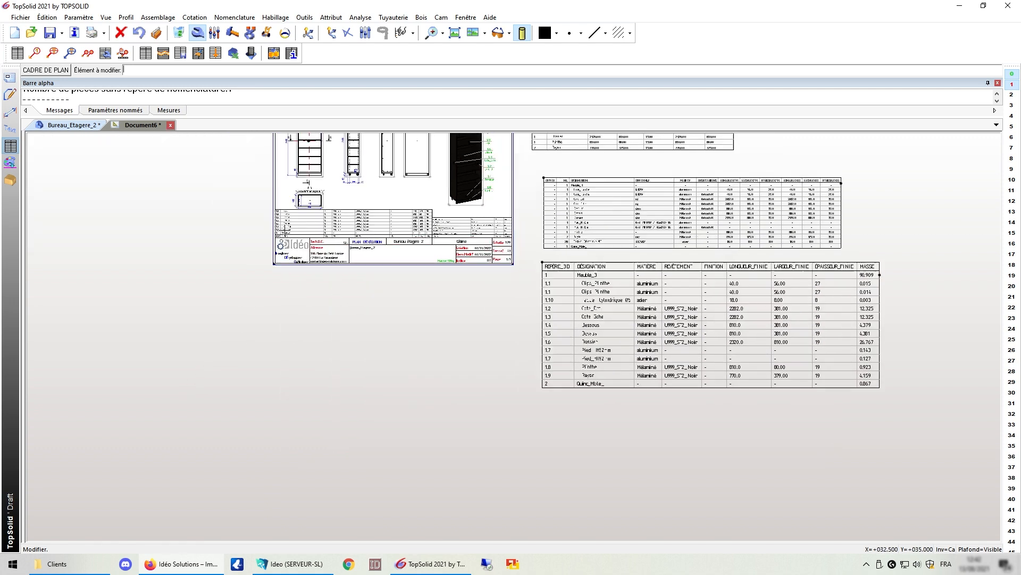
scroll(249, 208, "up", 2)
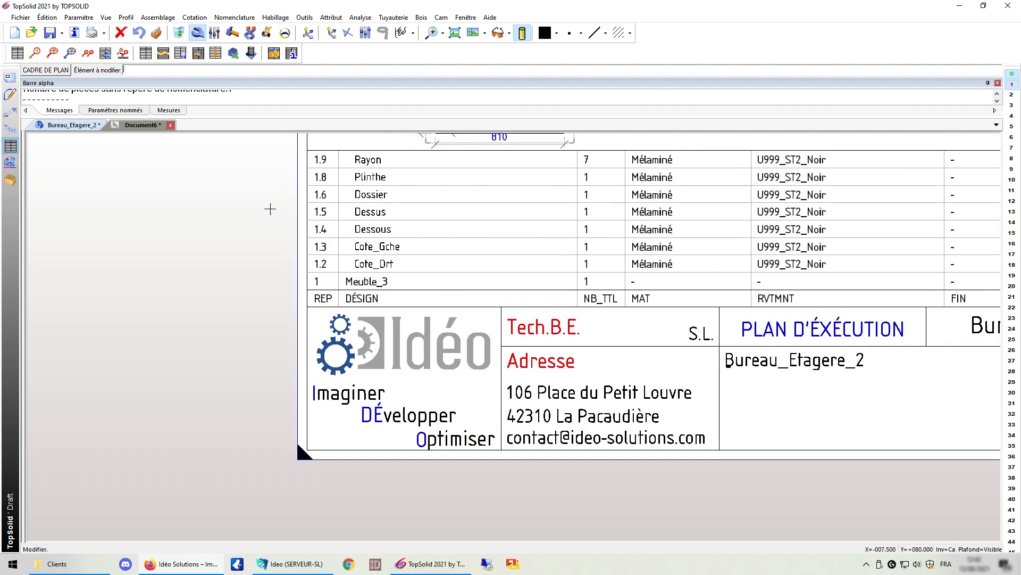
scroll(191, 256, "down", 3)
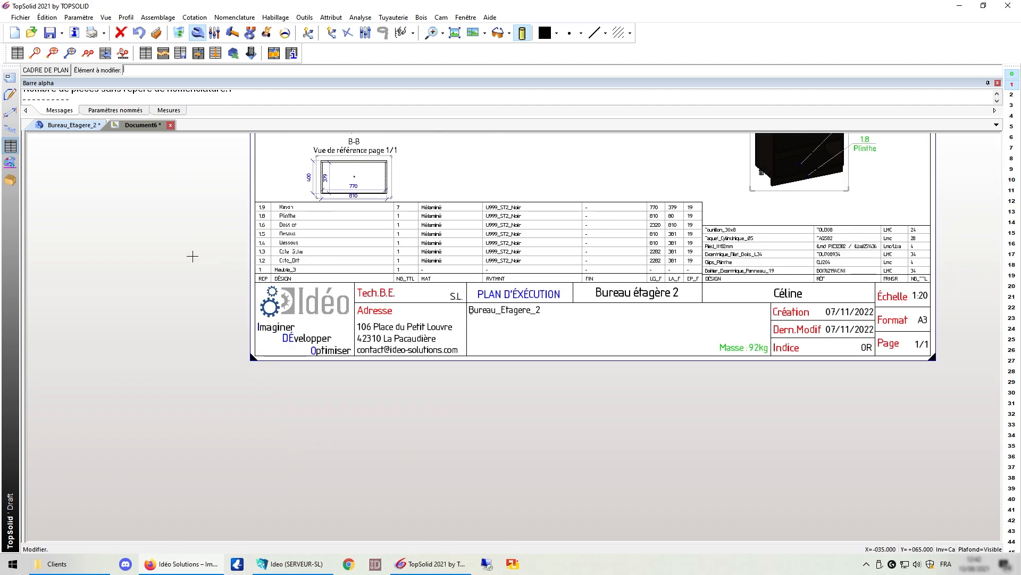
scroll(192, 256, "down", 1)
scroll(502, 449, "up", 4)
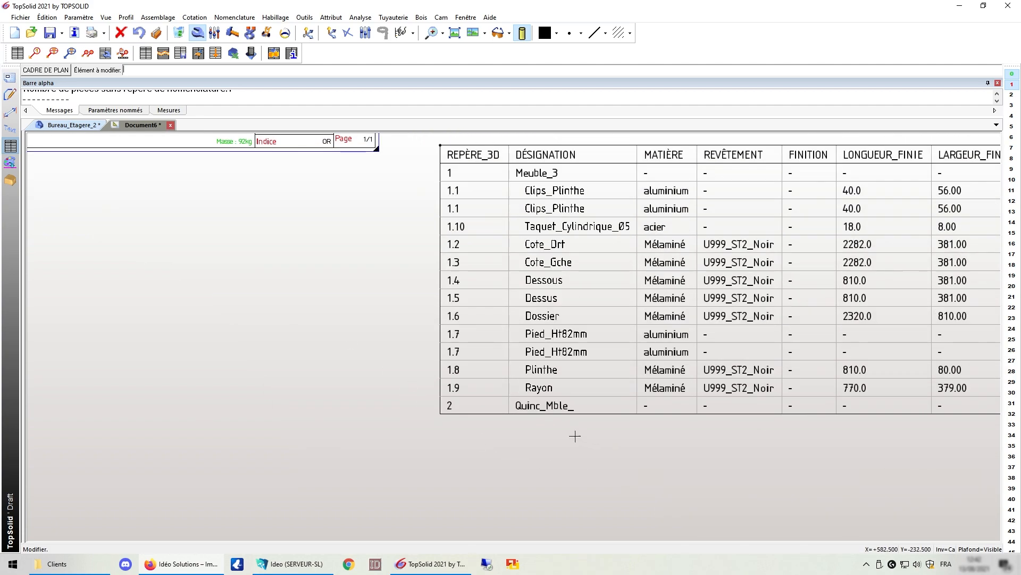
scroll(404, 255, "down", 2)
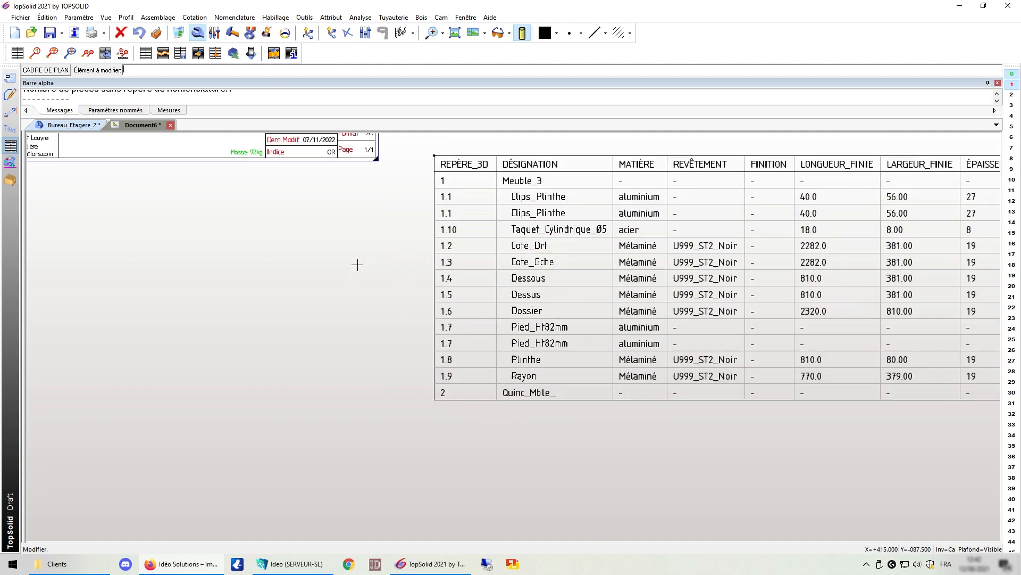
scroll(283, 283, "down", 2)
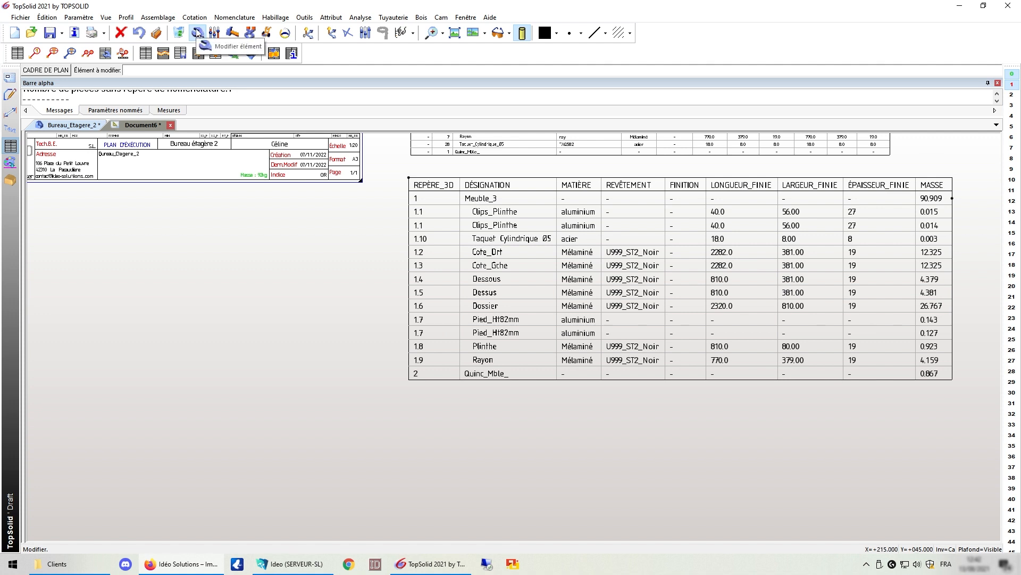
Step: Rename the table's first column heading from REPÈRE_3D to REP
left_click(491, 181)
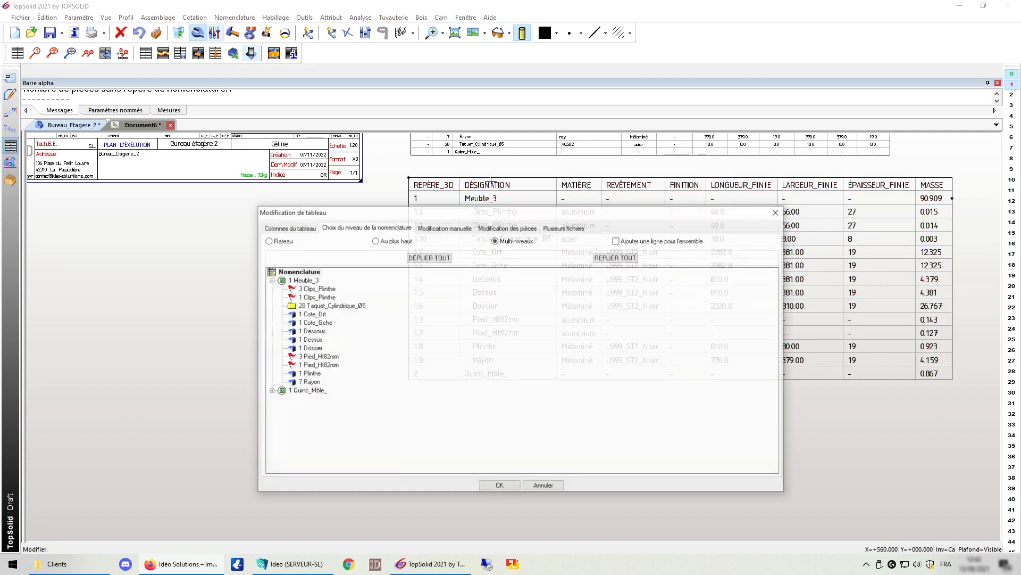
left_click(285, 227)
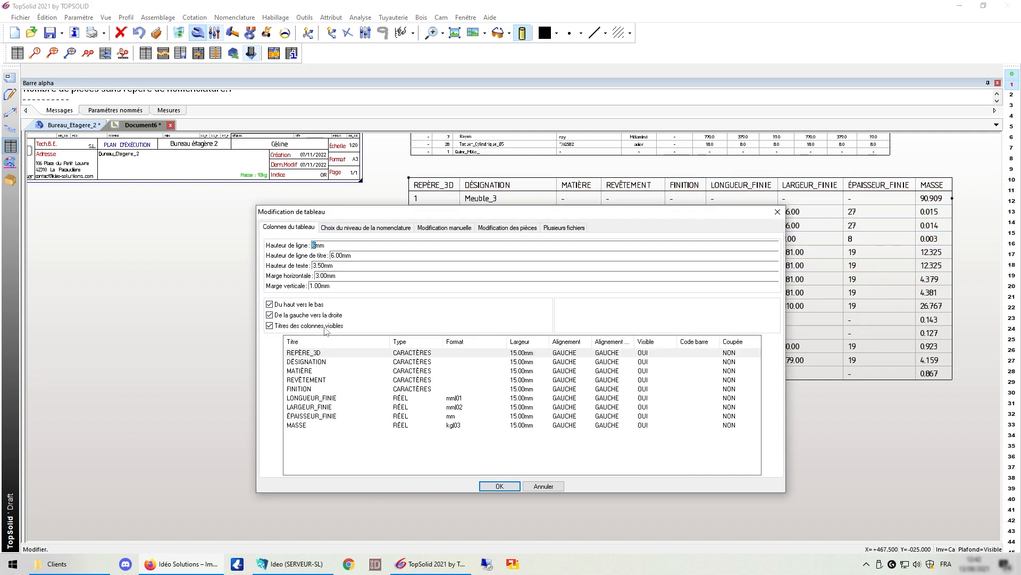
left_click(320, 353)
left_click_drag(321, 352, 299, 353)
key("BackSpace")
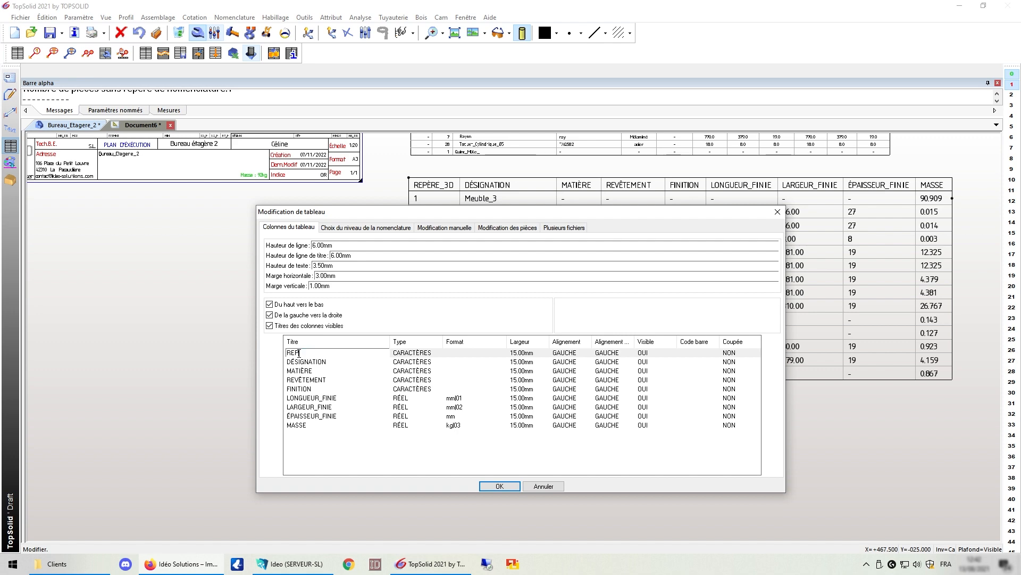
key("Return")
left_click(499, 486)
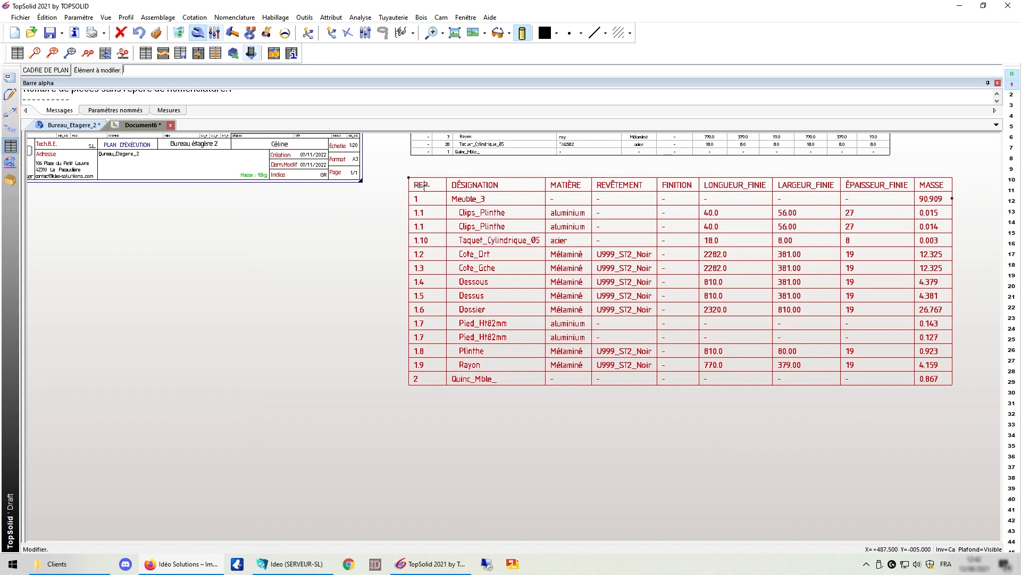
left_click(105, 53)
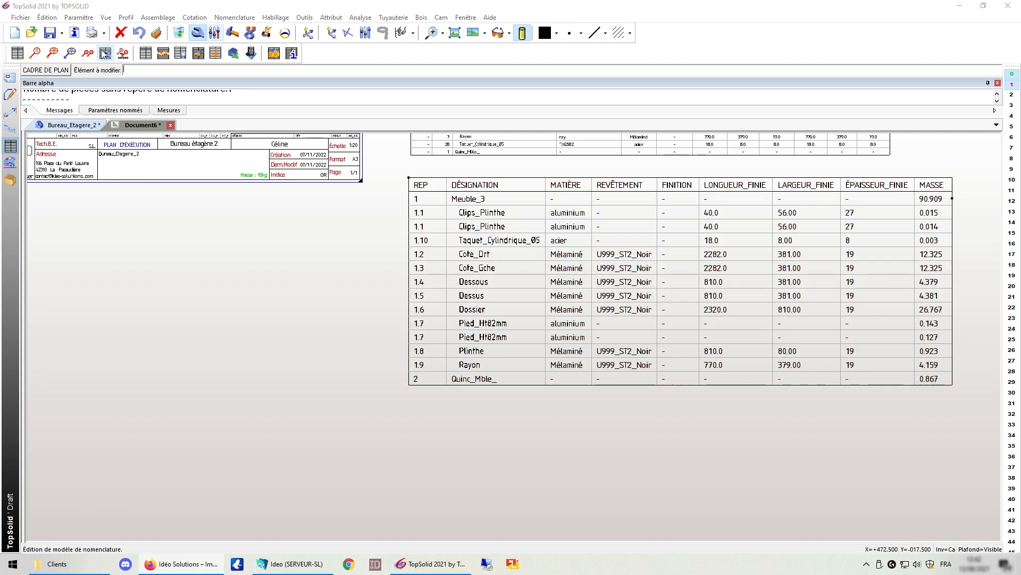
Step: Open the selected template's column definitions and shorten the REPÈRE_3D title to REP
left_click(457, 345)
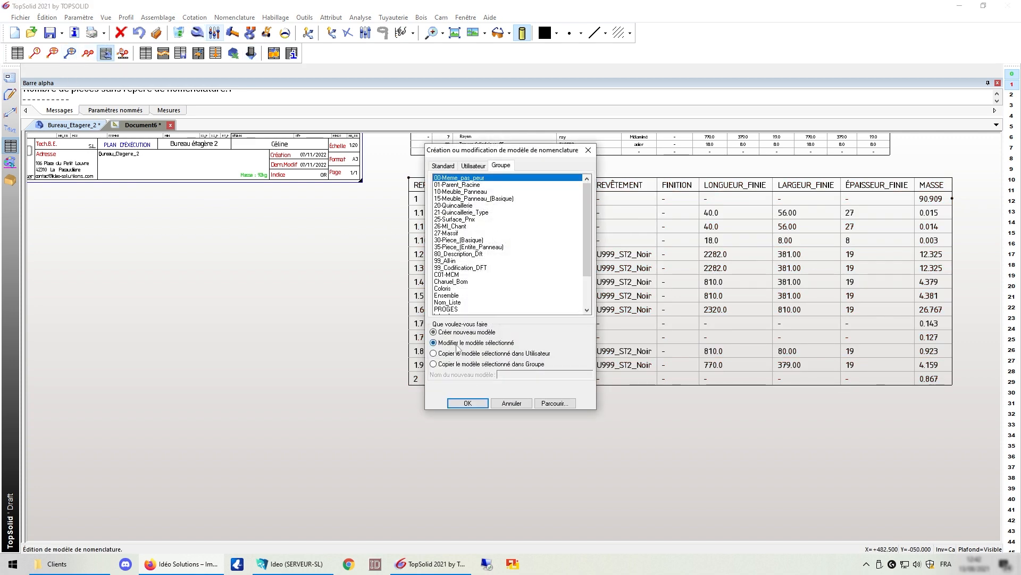
left_click(467, 403)
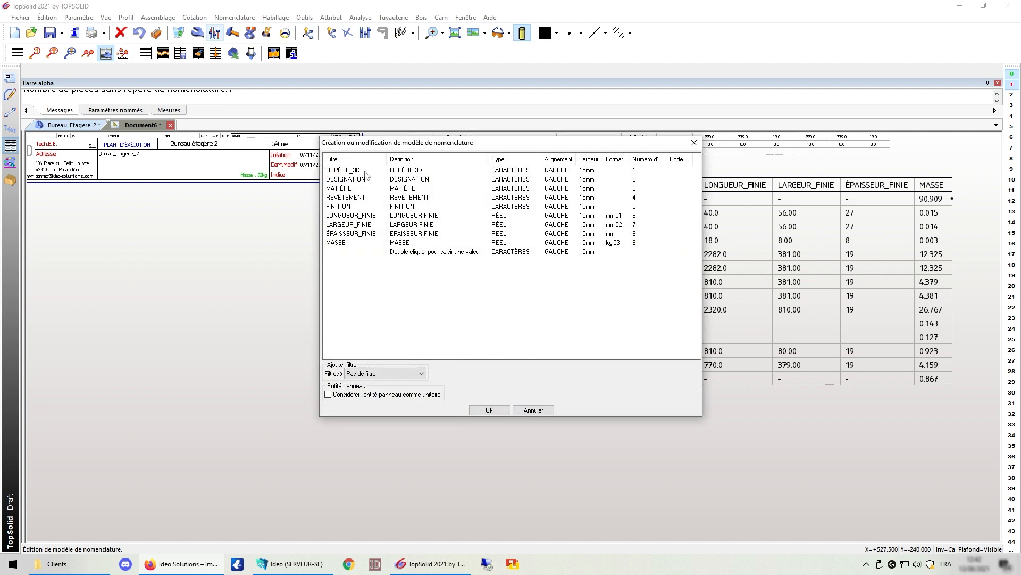
left_click_drag(456, 145, 533, 132)
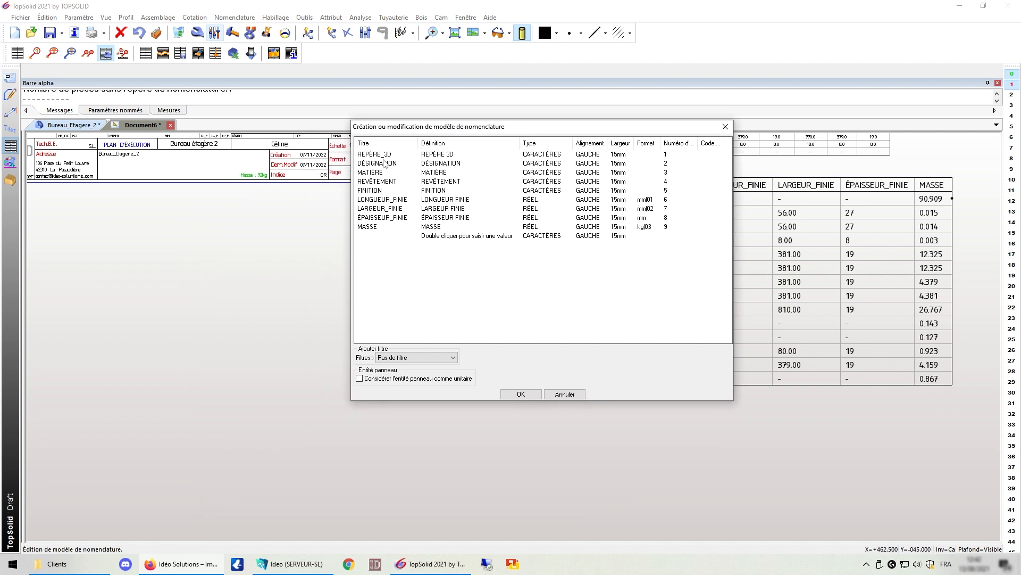
left_click(408, 154)
left_click(407, 153)
key("BackSpace")
key("BackSpace")
key("BackSpace")
key("BackSpace")
key("BackSpace")
key("BackSpace")
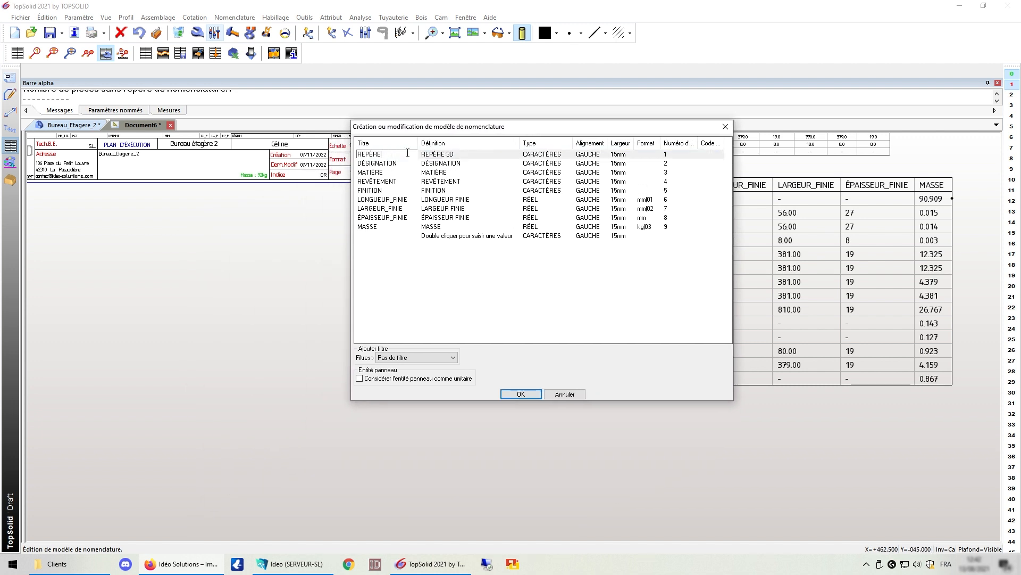
key("Return")
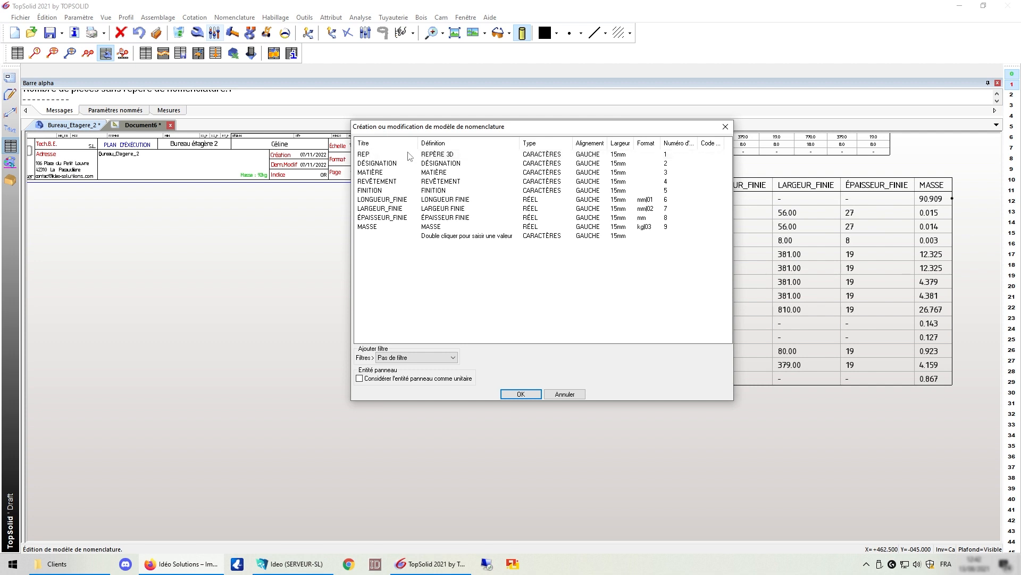
Step: Give the designation column a custom title, trim MATIÈRE to MAT and set MASSE (kg)
left_click(406, 163)
left_click(406, 164)
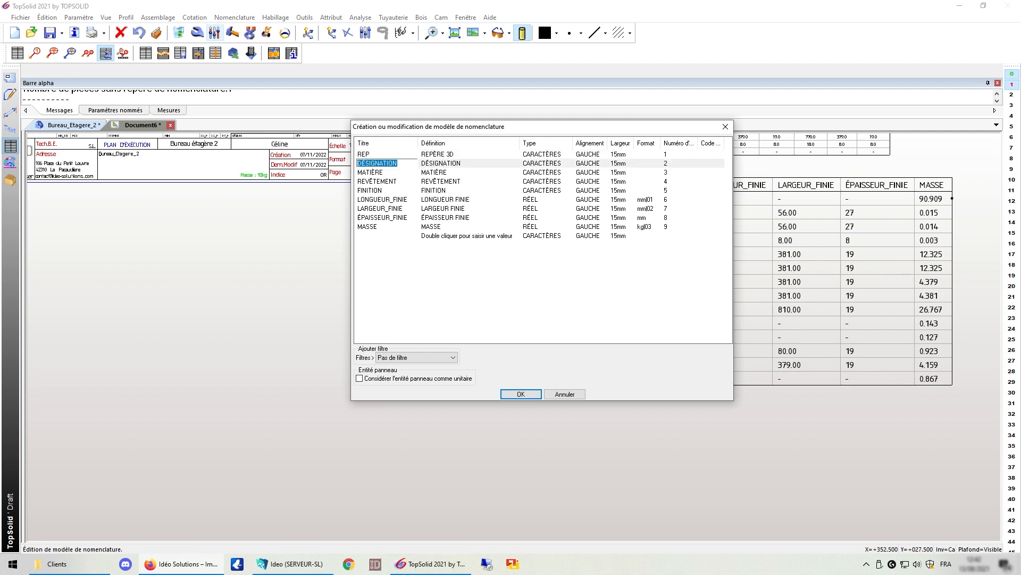
type("Jean_Jacques")
key("Return")
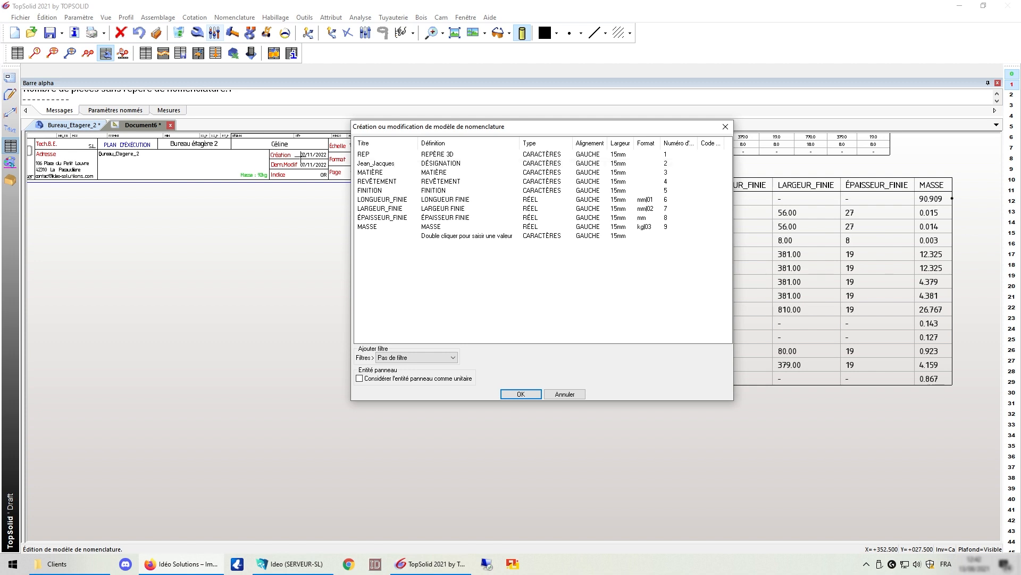
double_click(387, 171)
key("BackSpace")
key("BackSpace")
key("BackSpace")
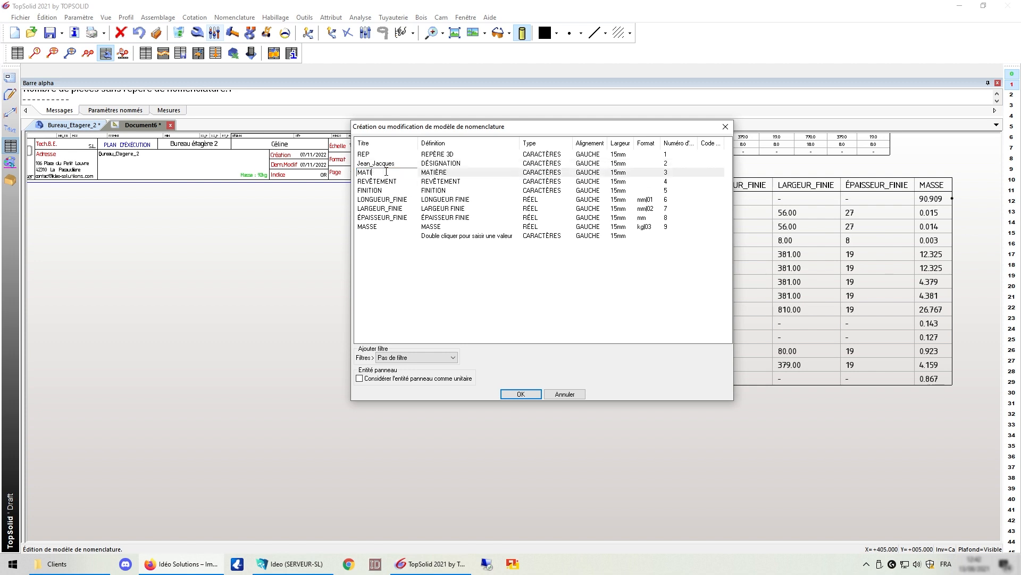
double_click(388, 227)
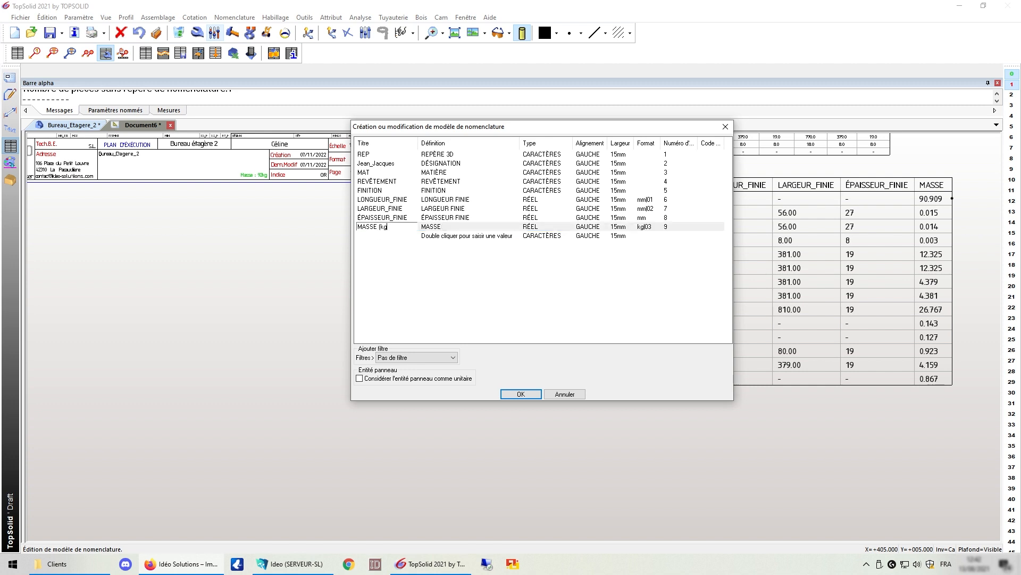
key("Return")
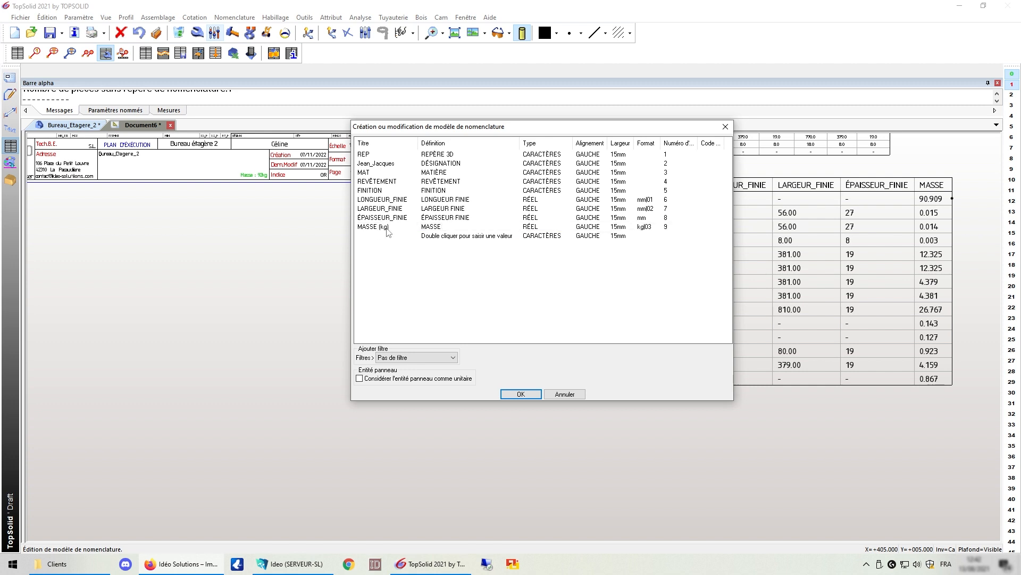
Step: Retitle the REVÊTEMENT column to Revetement and save the template changes
double_click(386, 181)
key("BackSpace")
key("BackSpace")
key("BackSpace")
key("BackSpace")
key("BackSpace")
key("BackSpace")
key("BackSpace")
key("BackSpace")
key("BackSpace")
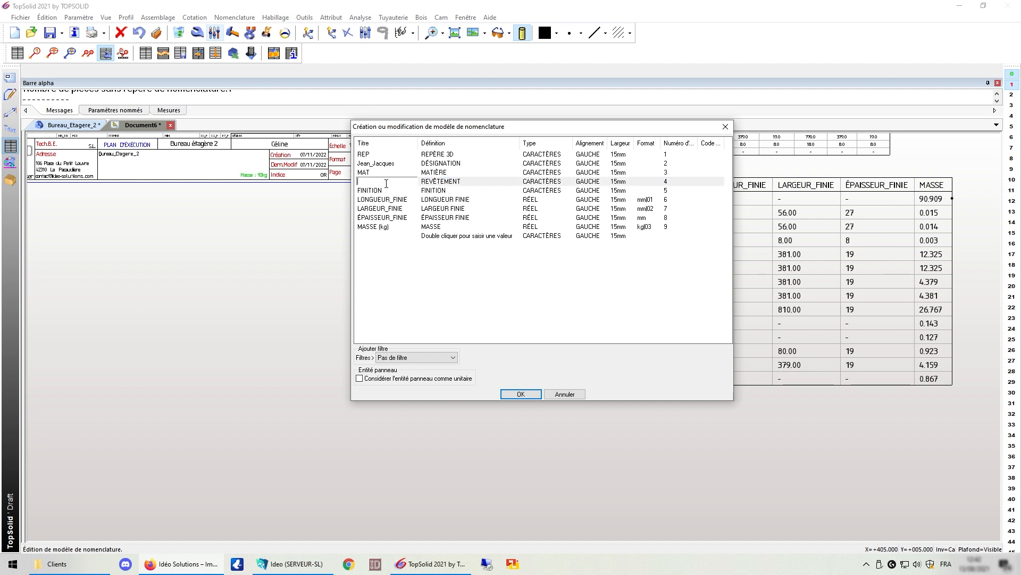
type("Revetement")
key("Return")
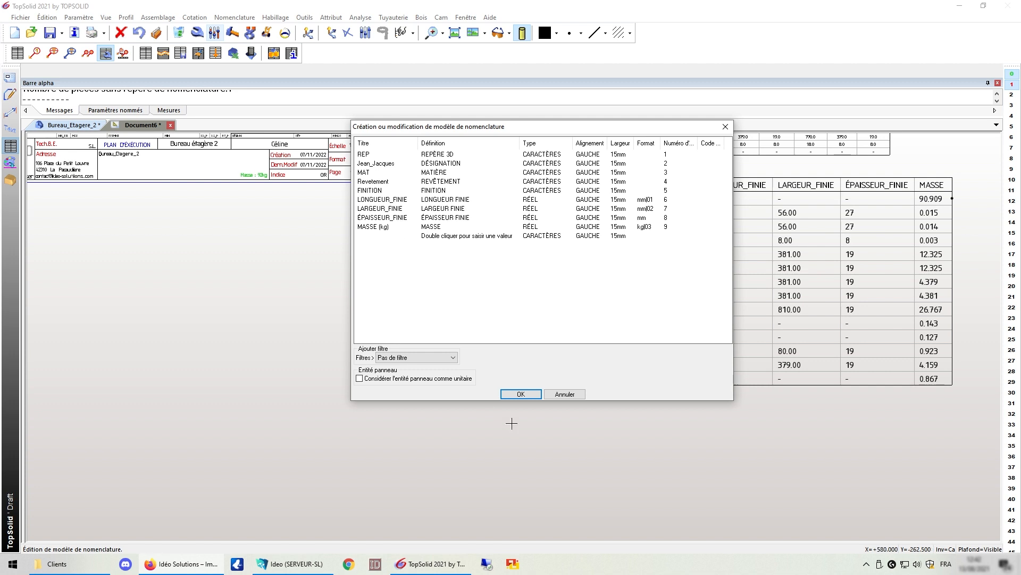
left_click(520, 394)
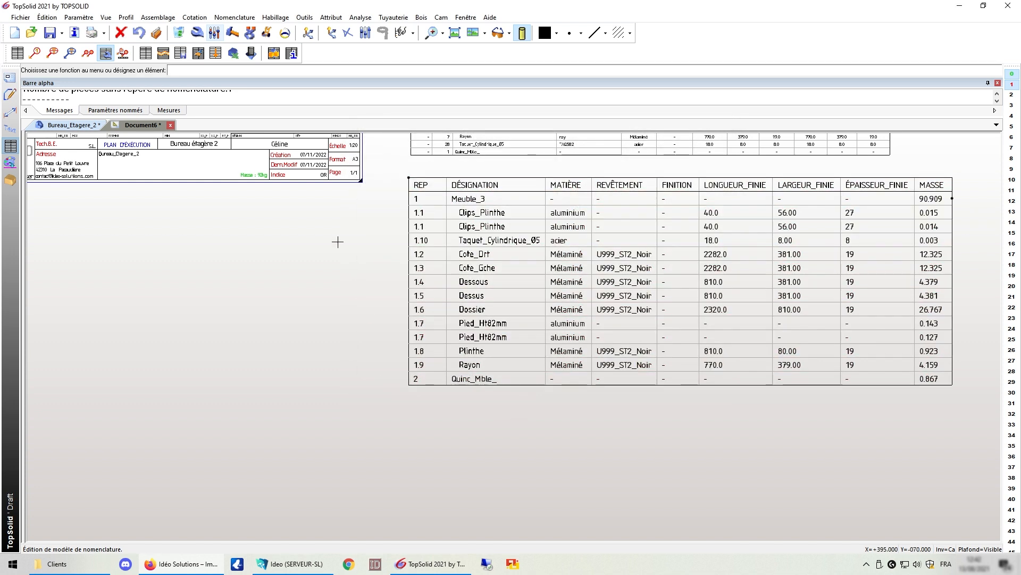
Step: Place a parts list from the edited template below the first, listing Meuble_3 and Quinc_Mble_
left_click(19, 53)
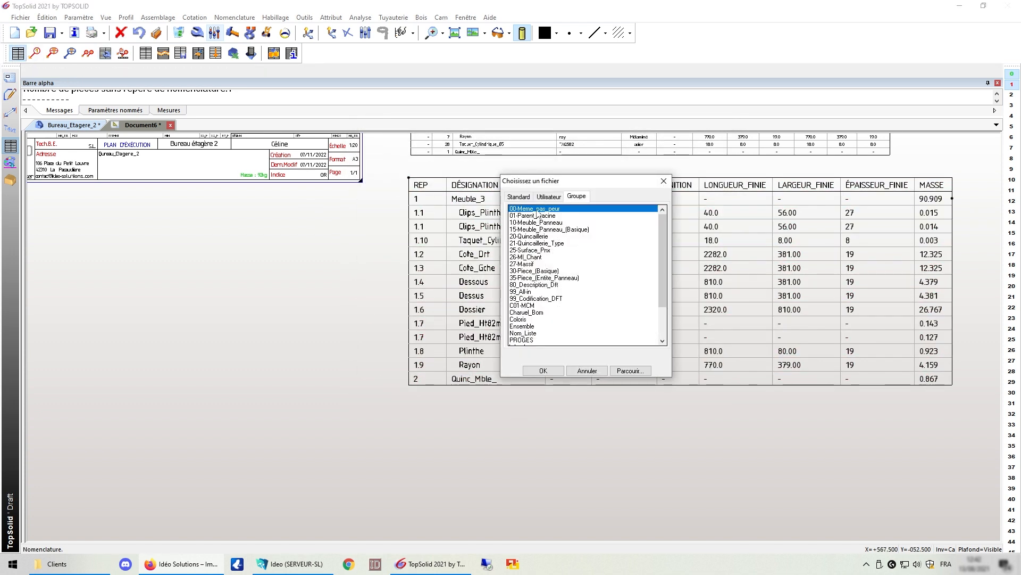
left_click(544, 370)
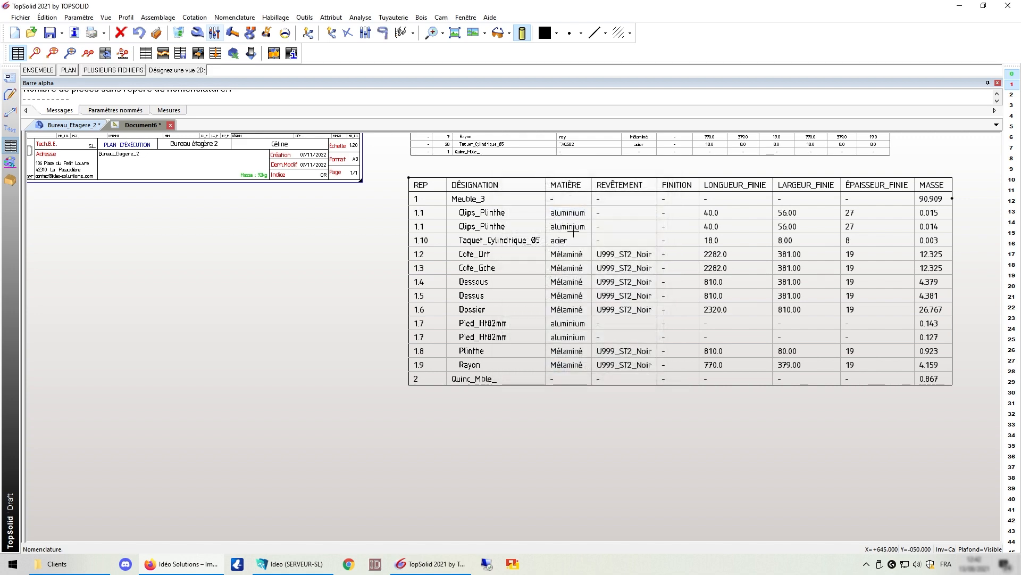
scroll(672, 314, "down", 2)
scroll(672, 314, "down", 1)
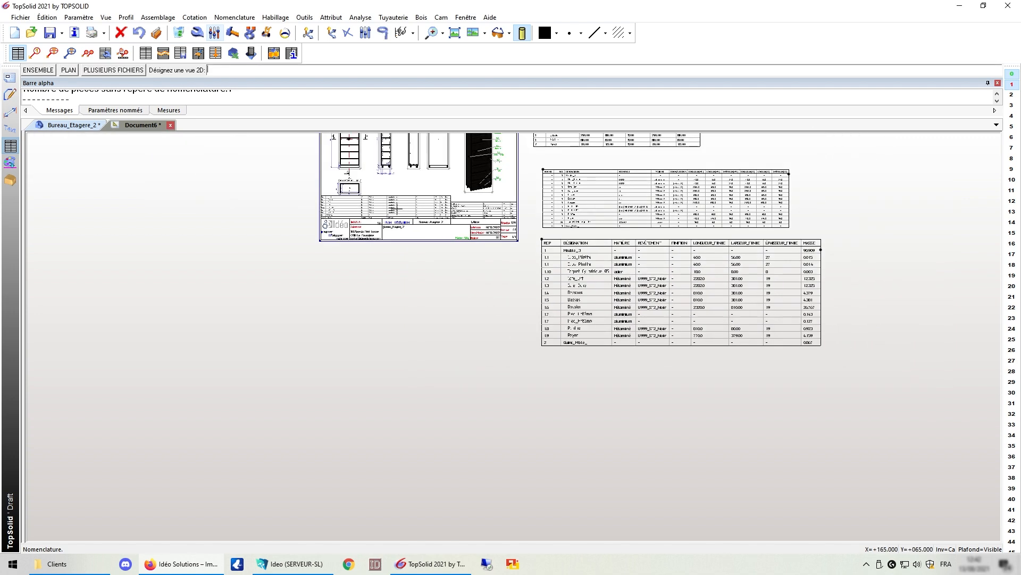
left_click(351, 154)
left_click(540, 366)
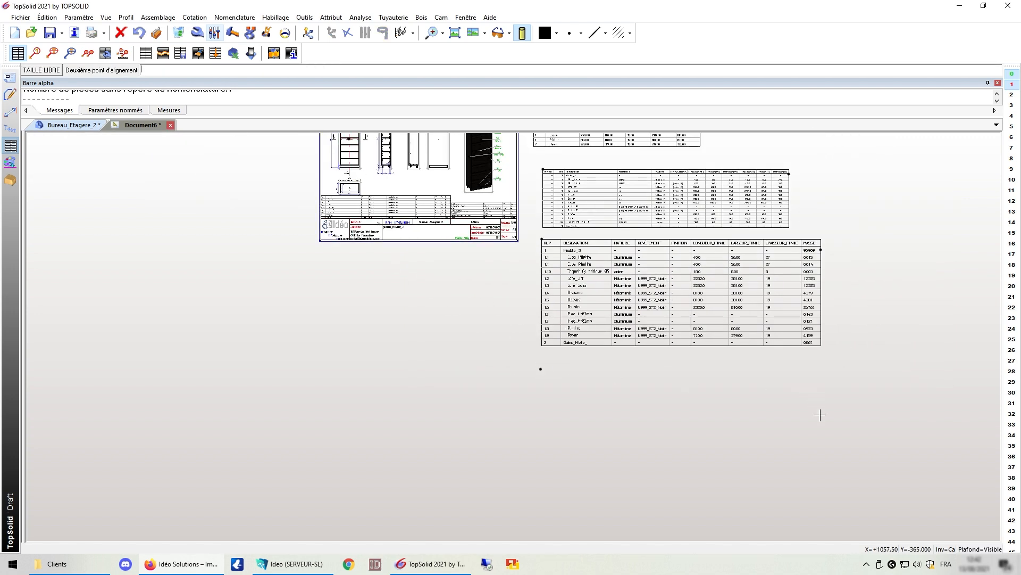
left_click(821, 414)
scroll(755, 404, "up", 2)
scroll(686, 390, "up", 2)
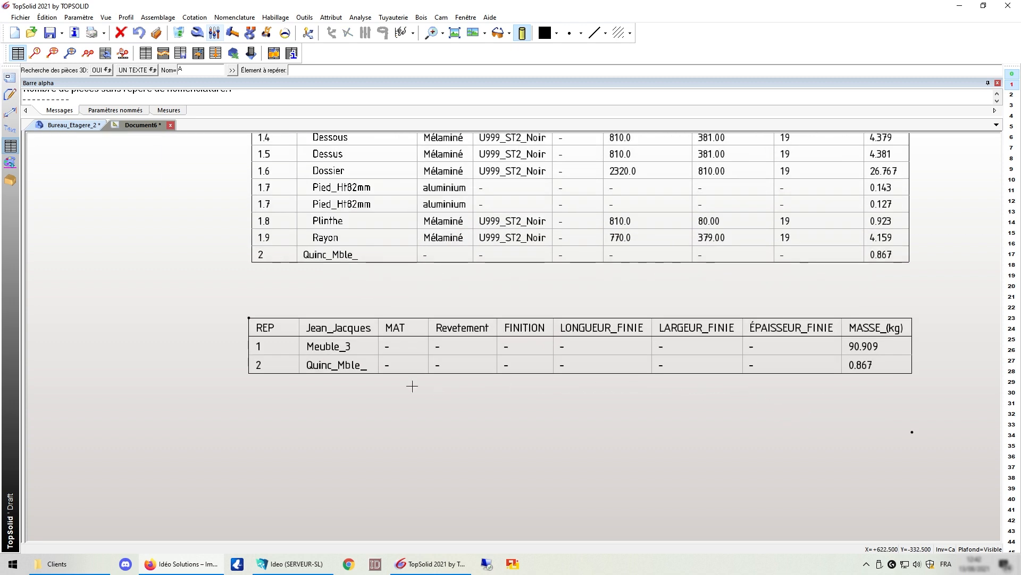
scroll(264, 336, "up", 1)
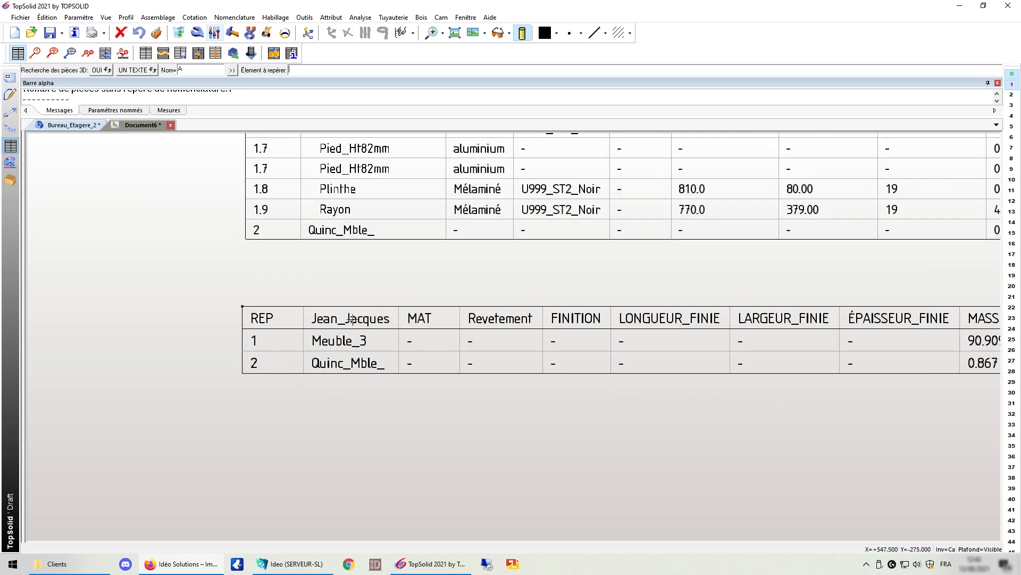
Step: Scroll down the draft to view the newest parts table
scroll(186, 324, "down", 1)
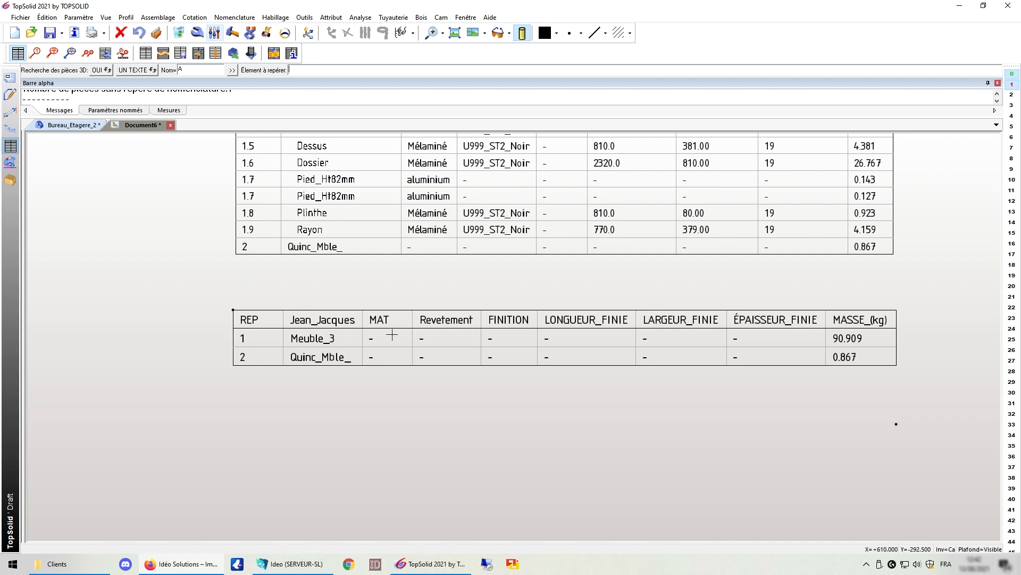